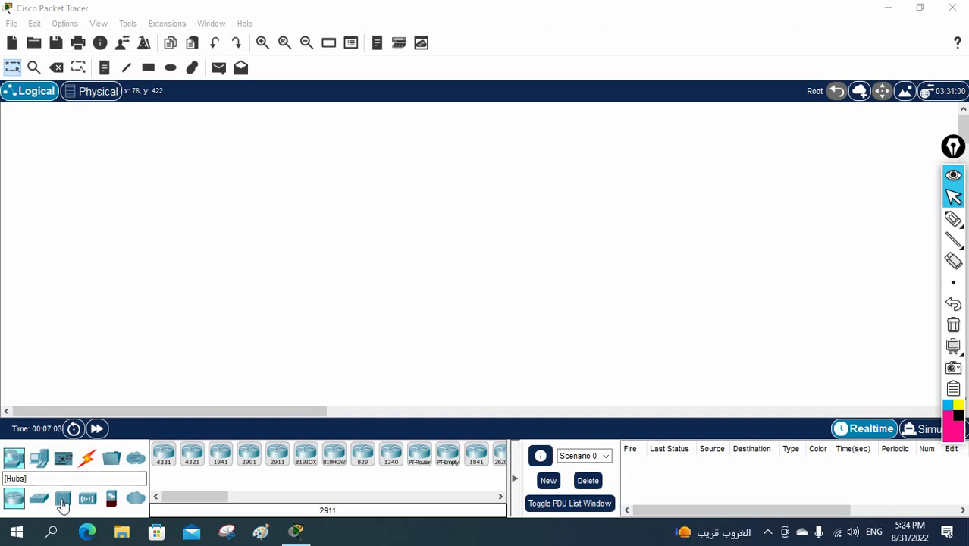
Place a HomeRouter-PT-AC wireless router near the top centre of the logical workspace
click(86, 501)
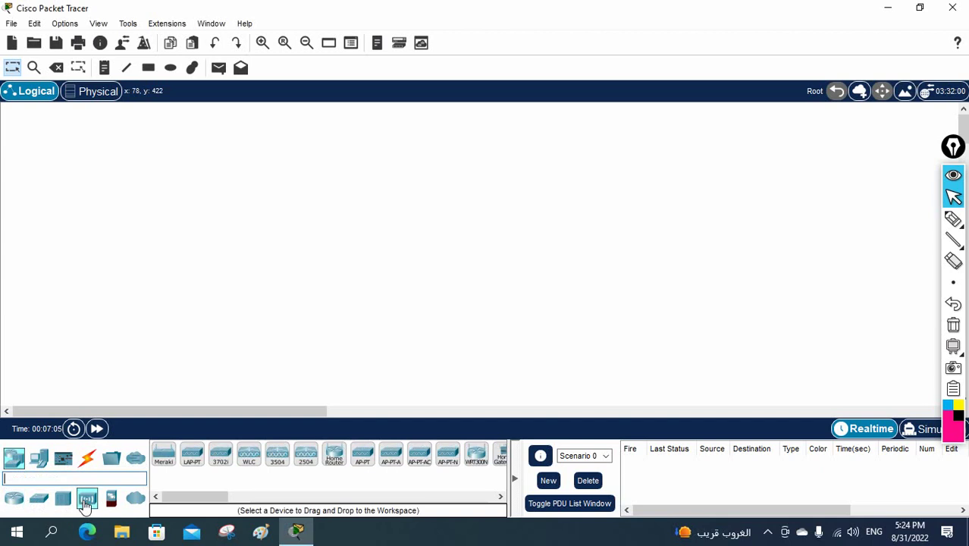
click(336, 457)
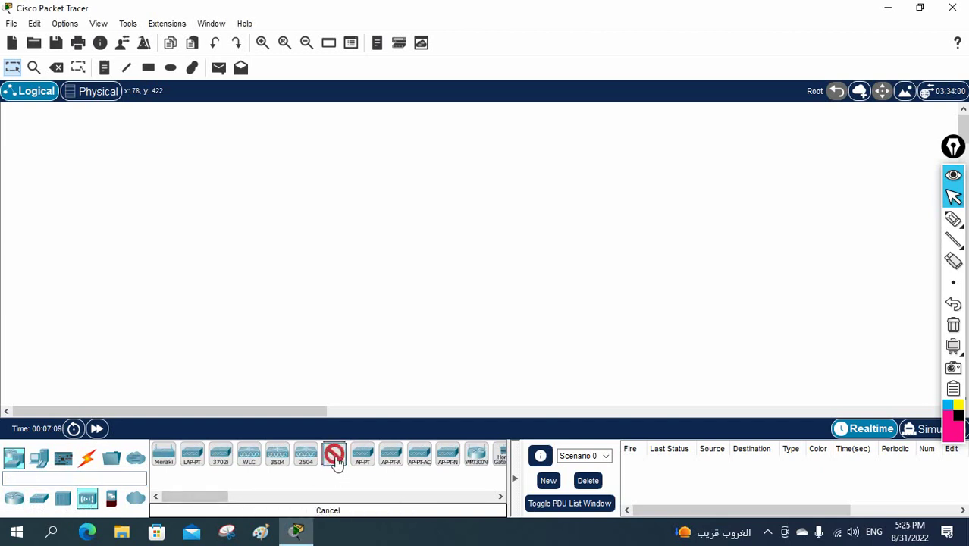
click(392, 196)
drag(393, 196, 407, 171)
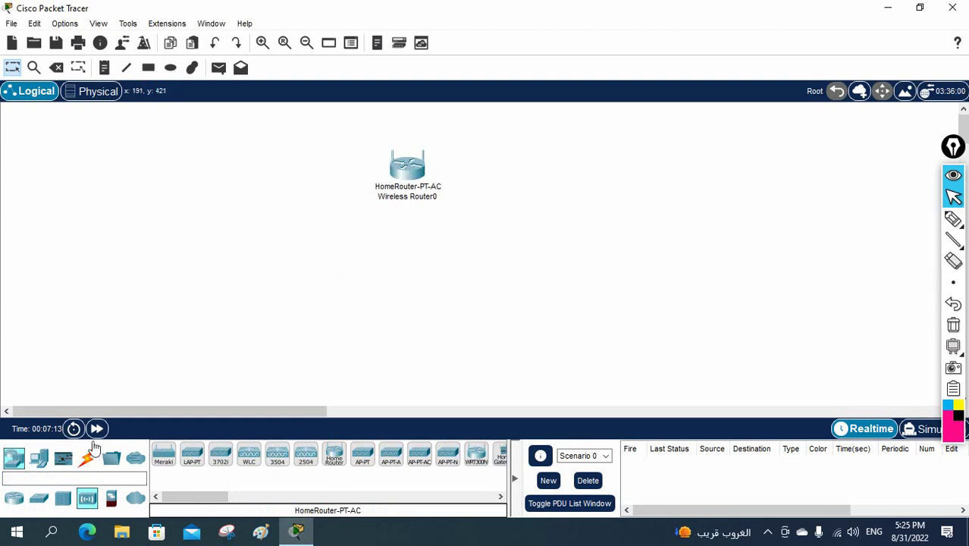
Add PC0, Laptop0, Laptop1 and PC1 around the router, then open Wireless Router0's window
click(38, 458)
drag(164, 454, 174, 319)
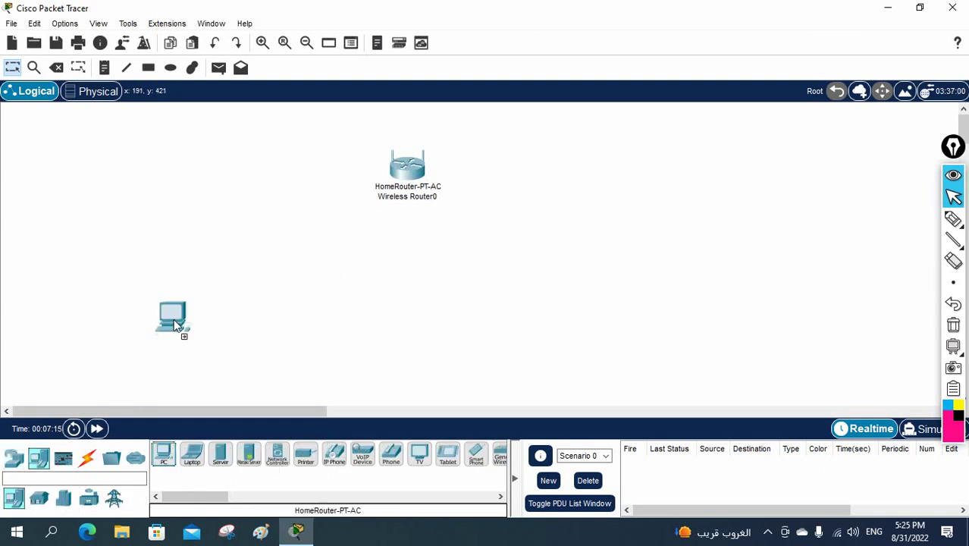
drag(200, 145, 200, 146)
drag(193, 455, 188, 227)
drag(192, 455, 410, 334)
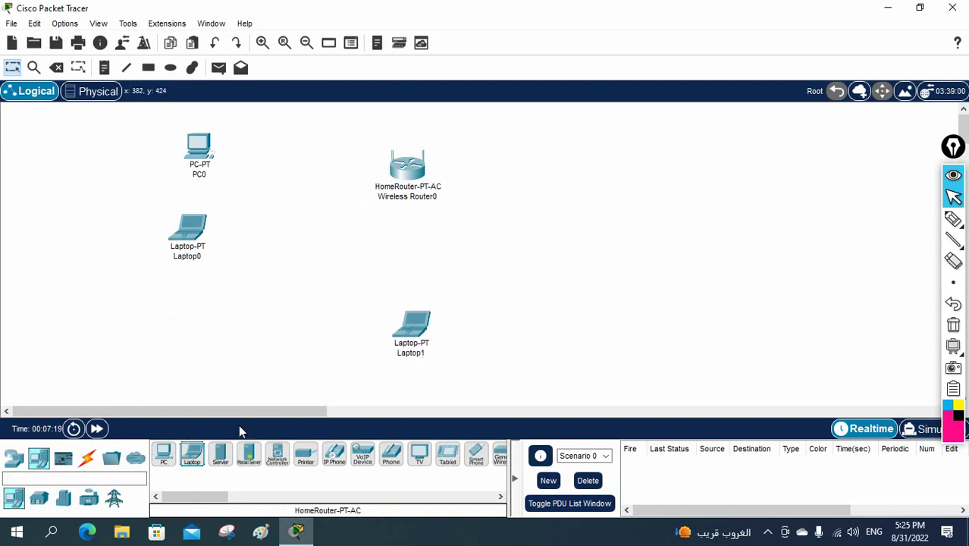
drag(157, 453, 590, 246)
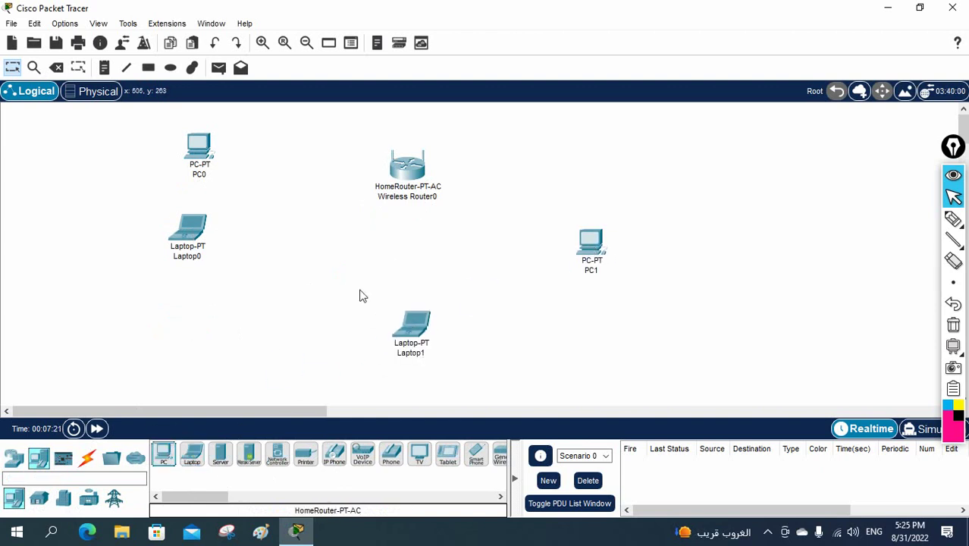
click(416, 169)
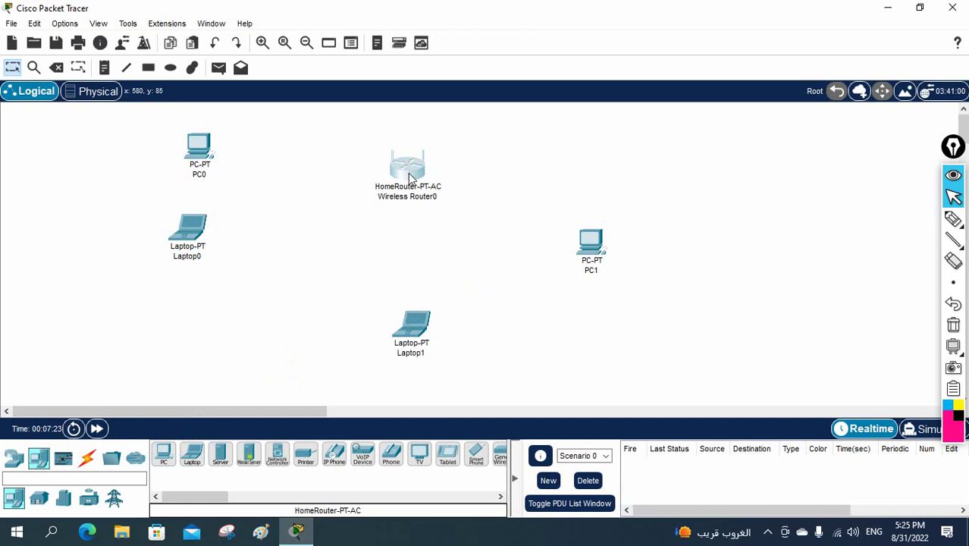
click(410, 177)
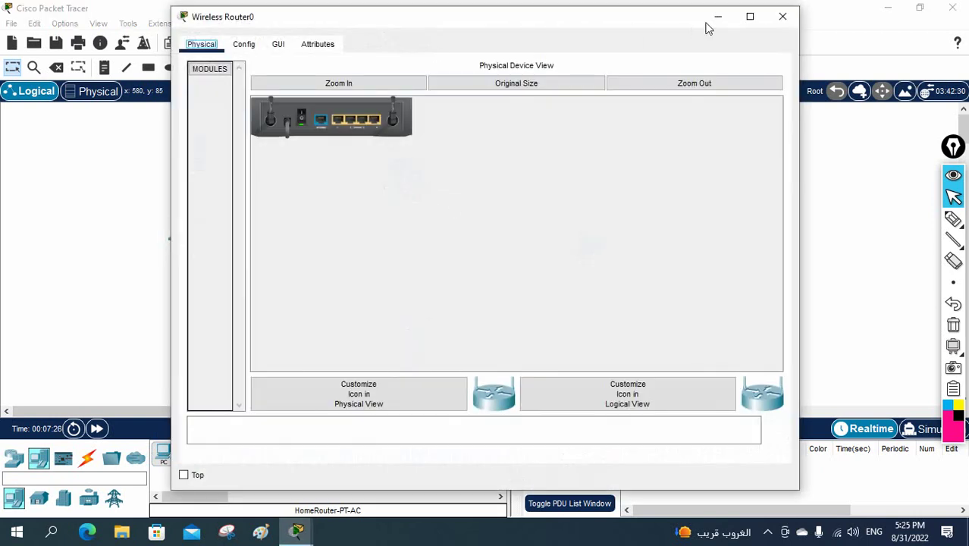
Maximize the Wireless Router0 window and zoom in on its physical view
click(750, 16)
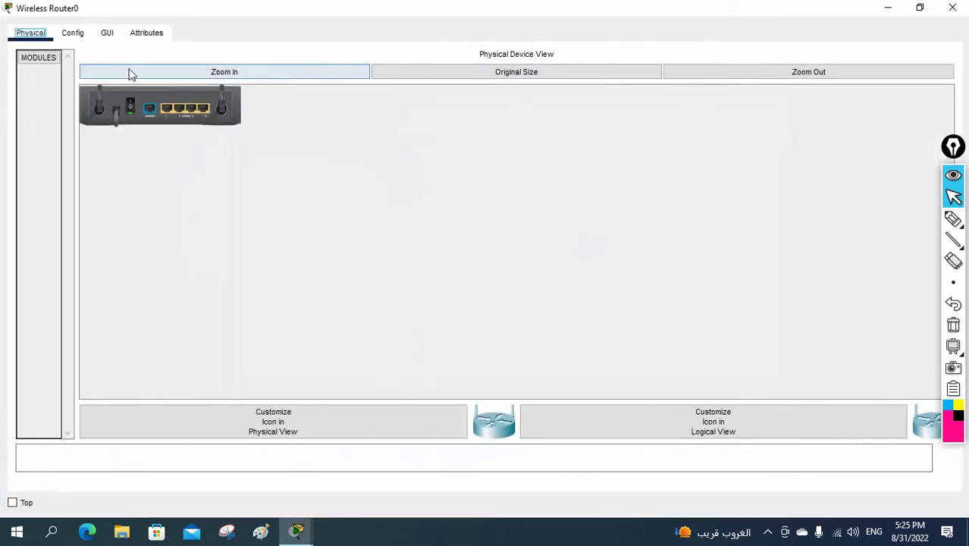
click(155, 70)
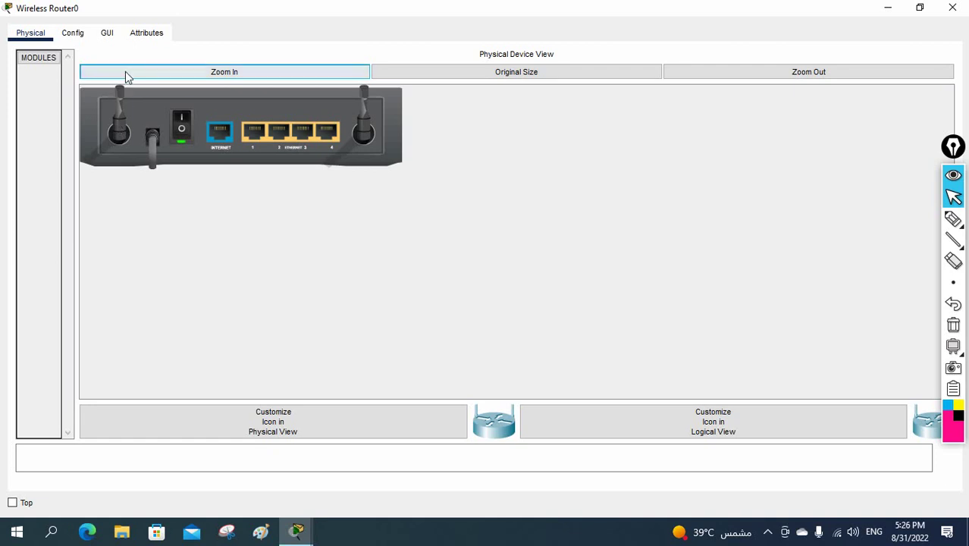
On the router's GUI setup page, keep Automatic Configuration - DHCP as the connection type
click(107, 38)
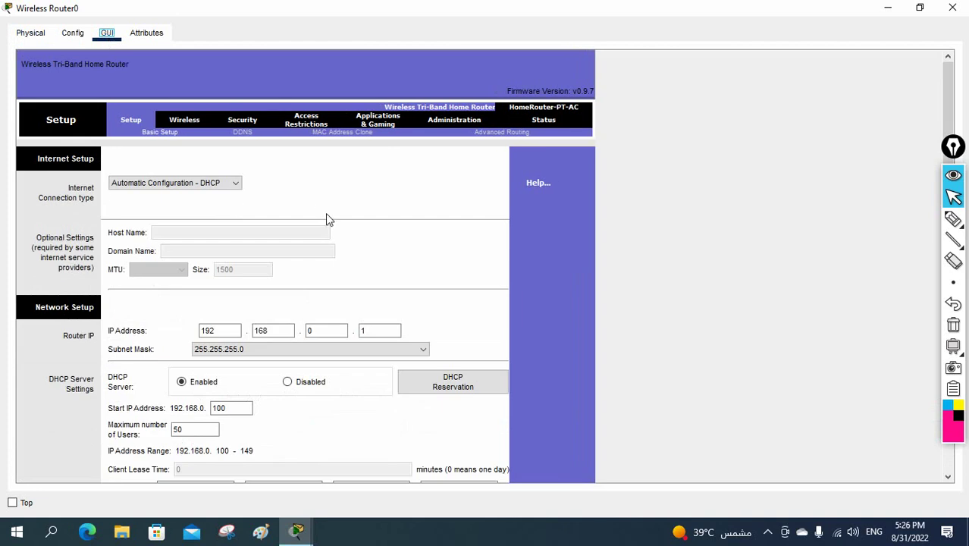
scroll(326, 216, down, 3)
scroll(327, 216, up, 3)
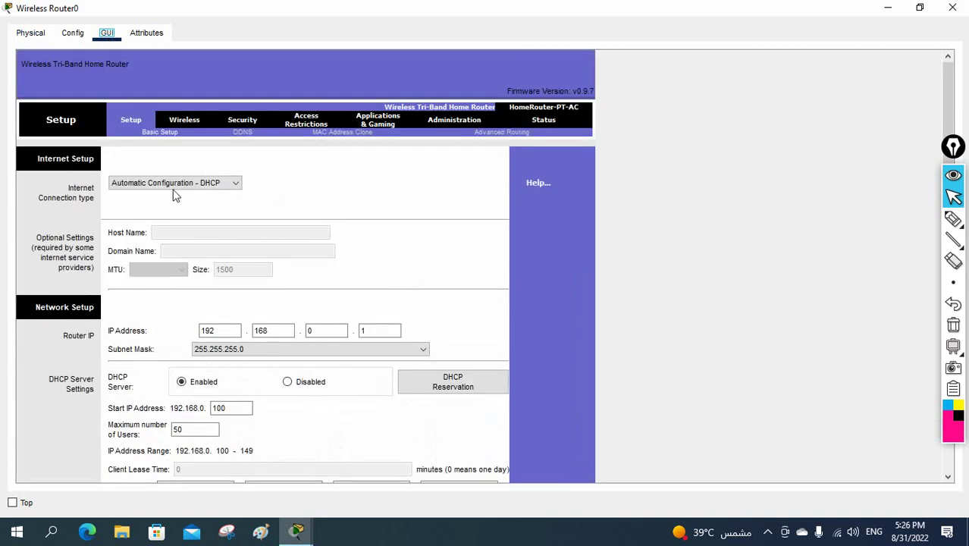
click(236, 186)
click(236, 187)
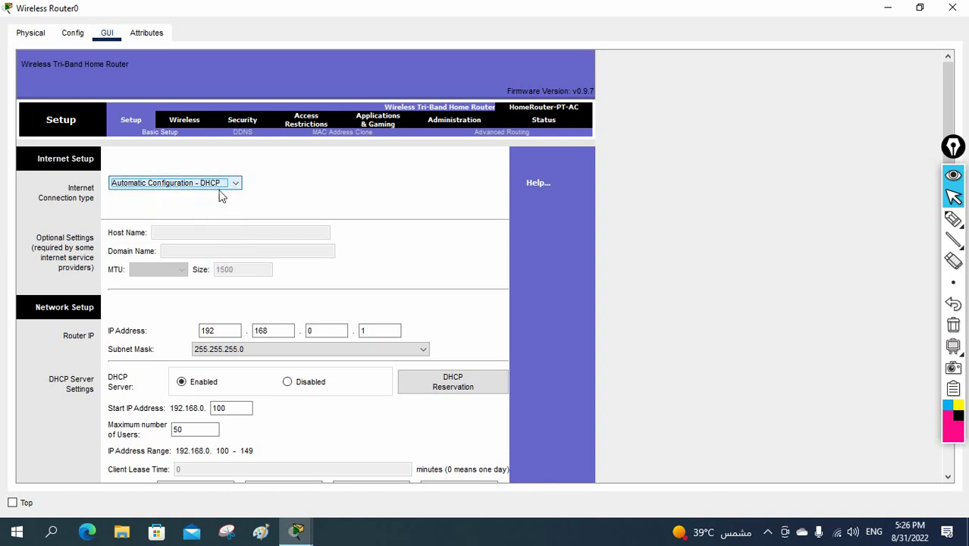
scroll(144, 207, down, 2)
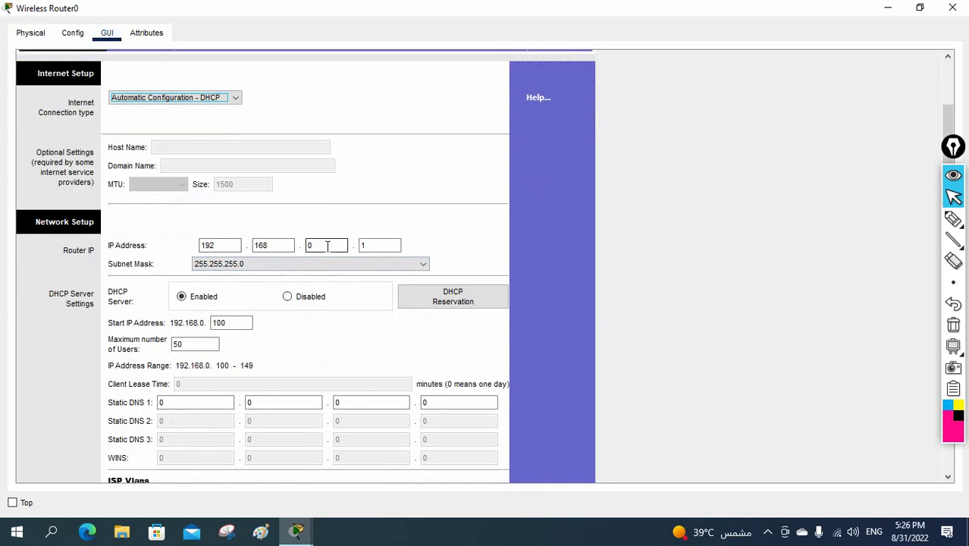
Change the router IP to 192.168.1.1 and save the setup settings
double_click(325, 245)
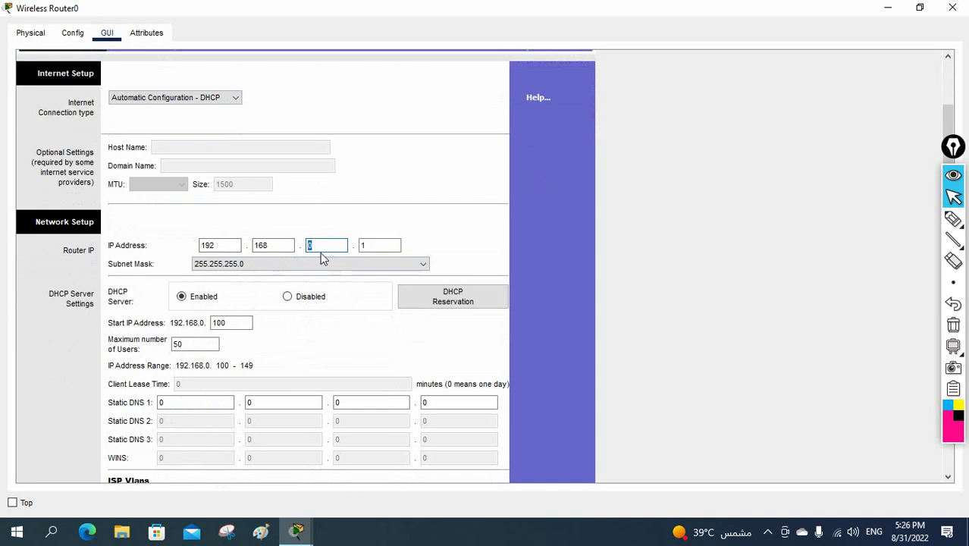
text(1)
scroll(323, 247, down, 3)
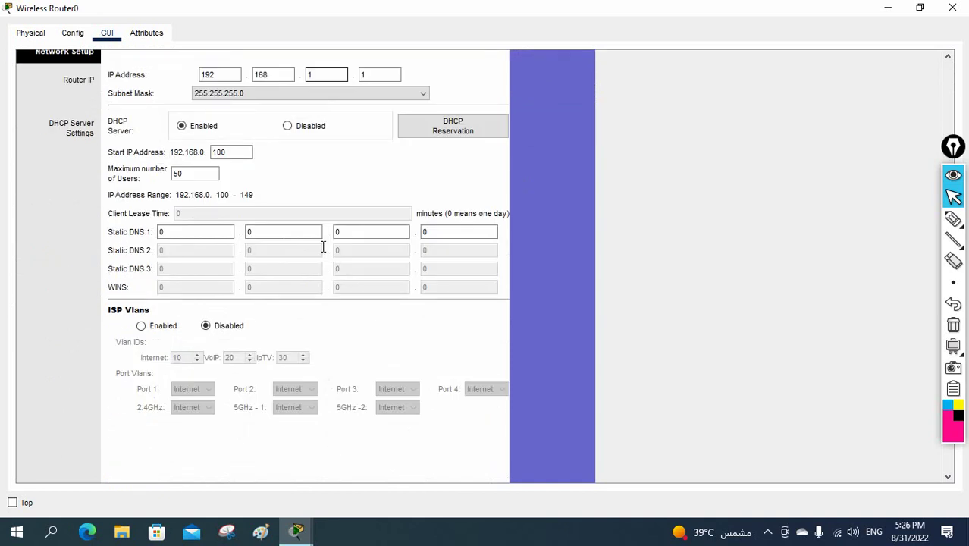
scroll(324, 245, down, 2)
click(356, 458)
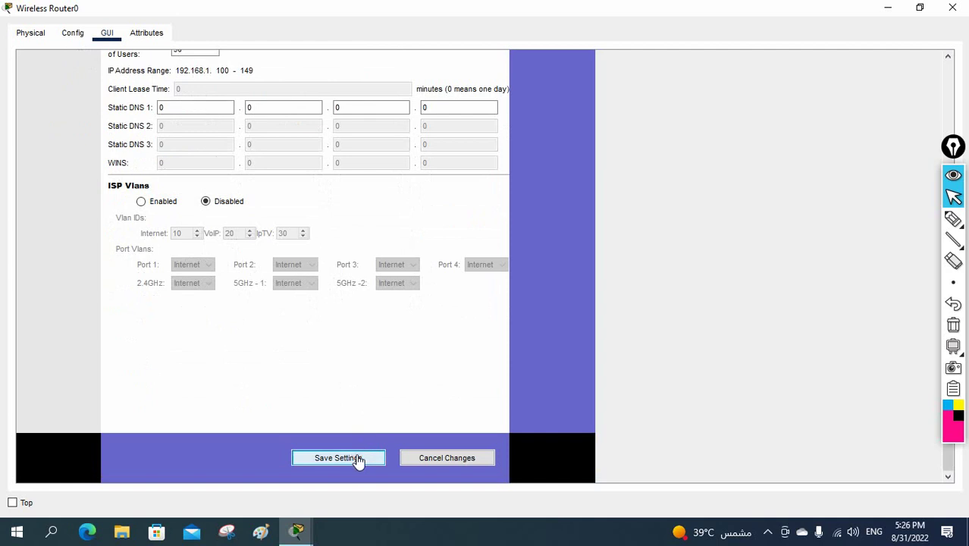
scroll(427, 386, up, 4)
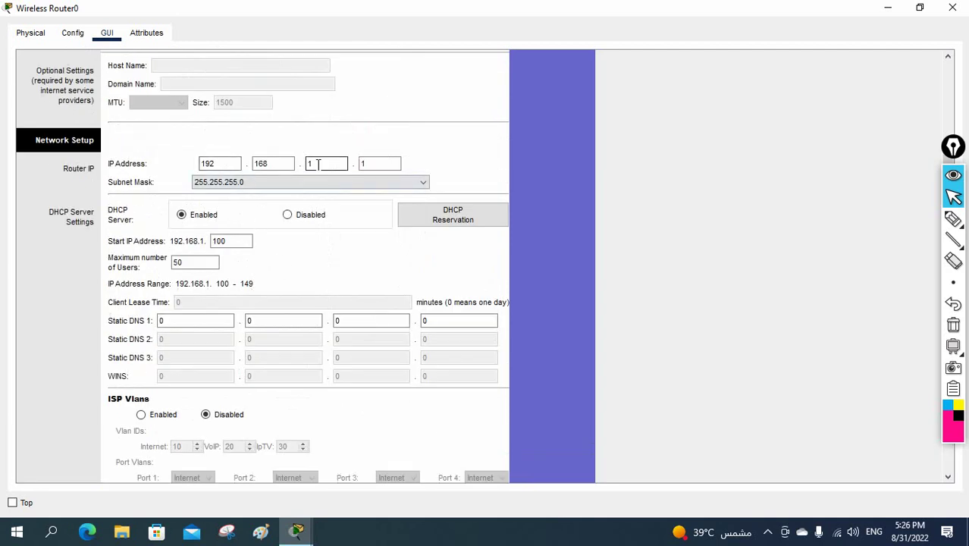
scroll(303, 414, down, 3)
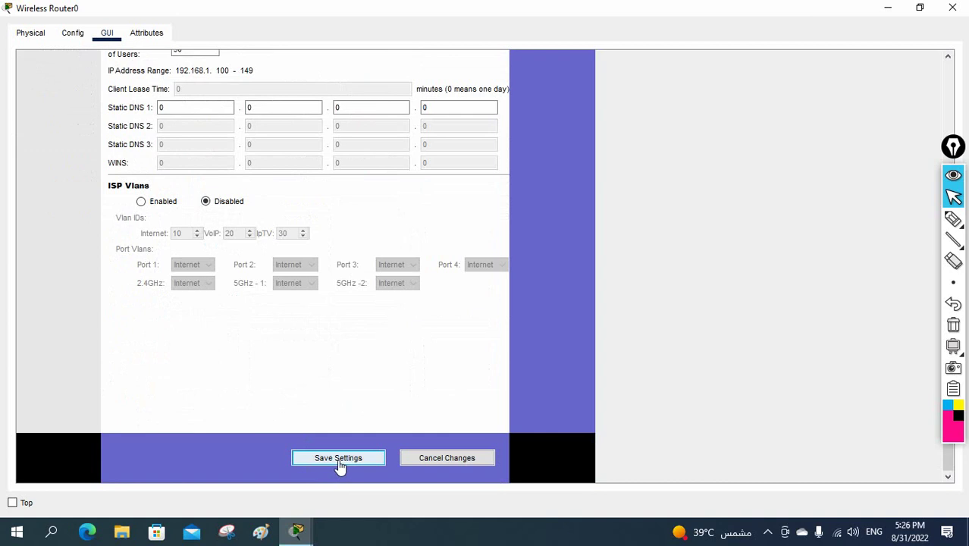
Save router IP 192.168.1.1 and check DHCP start address 100 with 50 maximum users
click(340, 462)
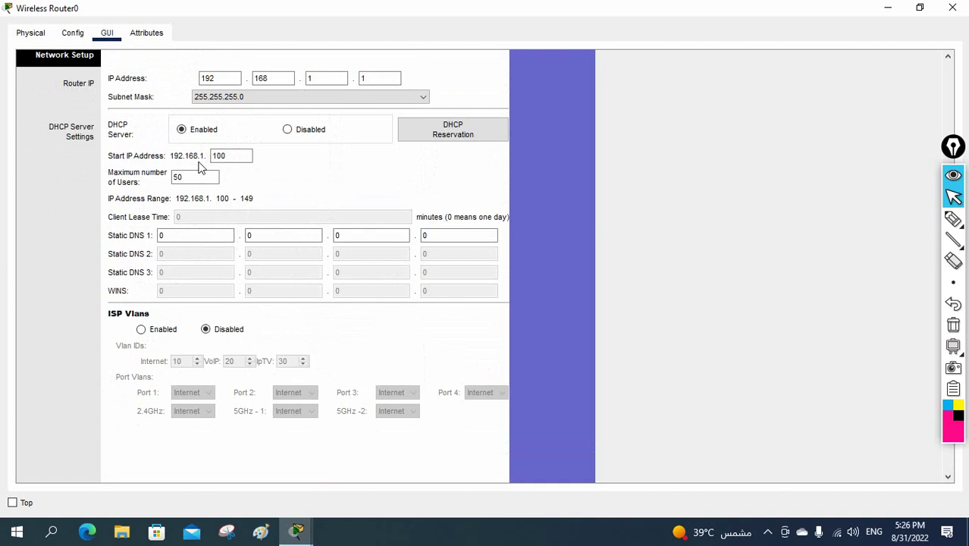
click(226, 160)
drag(198, 177, 170, 176)
scroll(191, 256, down, 1)
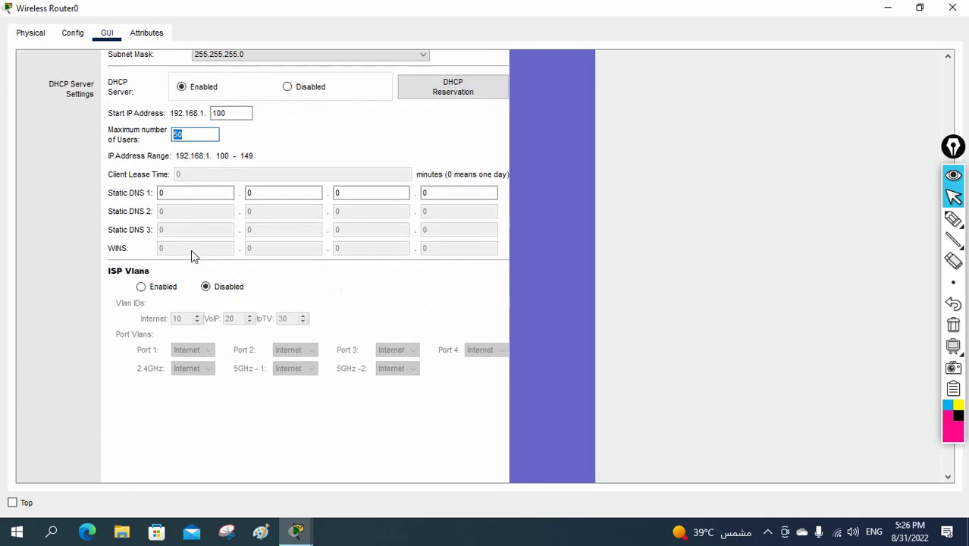
scroll(191, 255, up, 6)
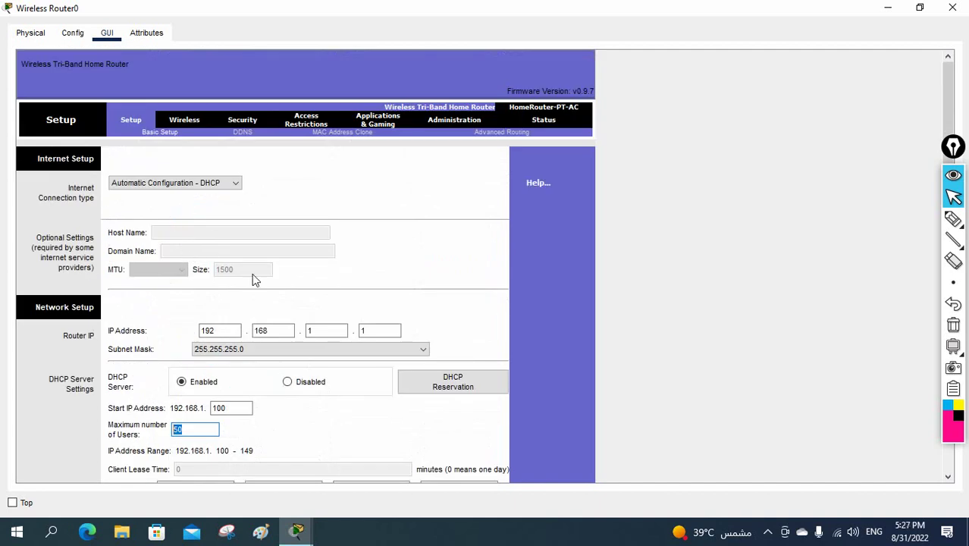
click(311, 331)
In Basic Wireless Settings, rename the 2.4 GHz network from Default to networkforyou
click(196, 120)
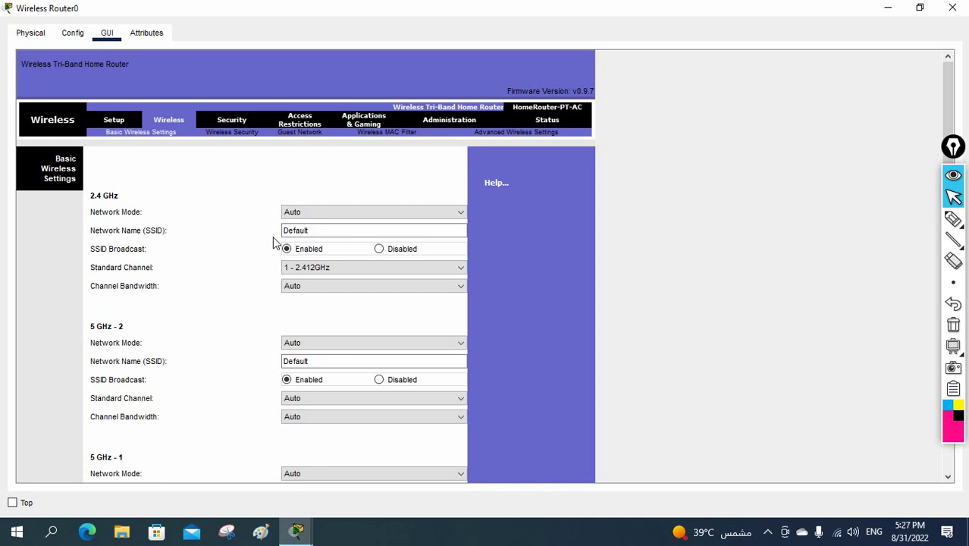
scroll(234, 243, down, 3)
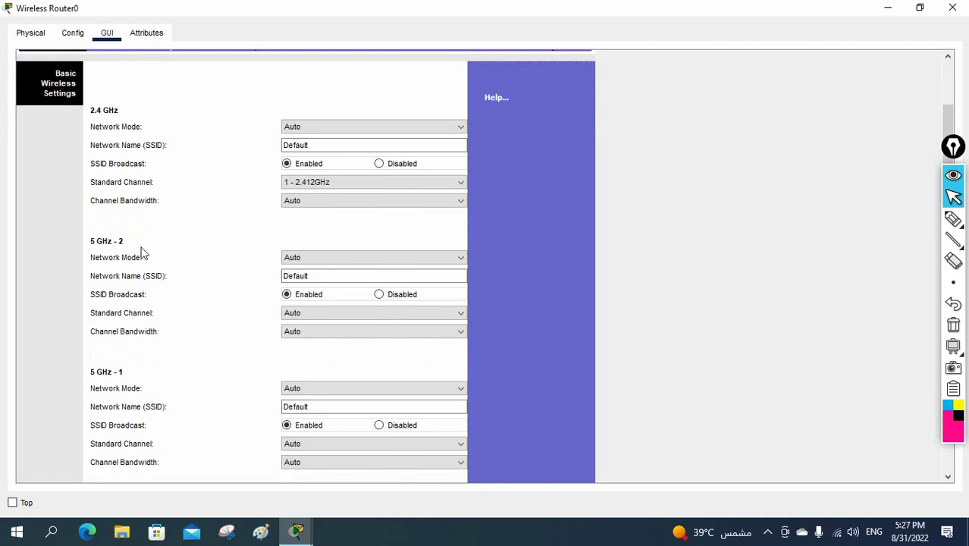
scroll(141, 253, down, 2)
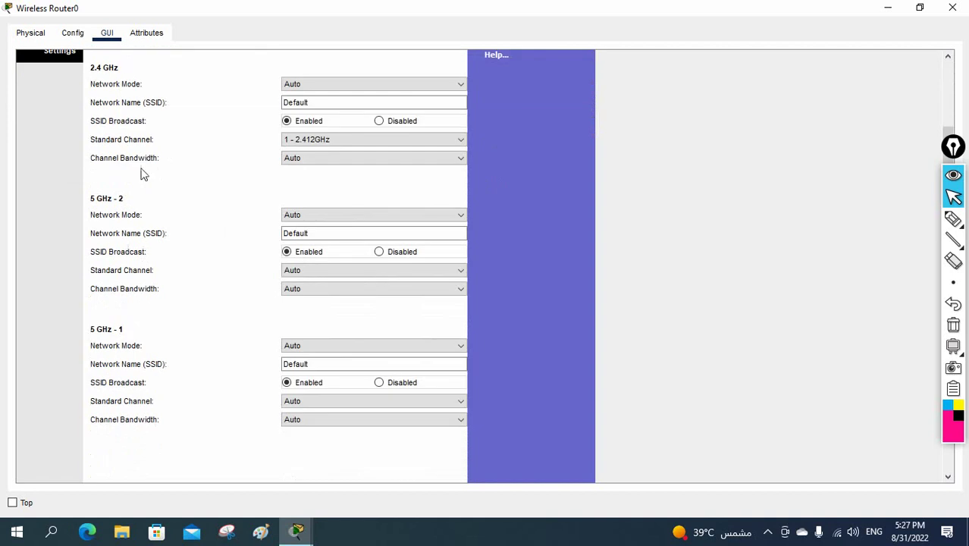
scroll(171, 321, up, 4)
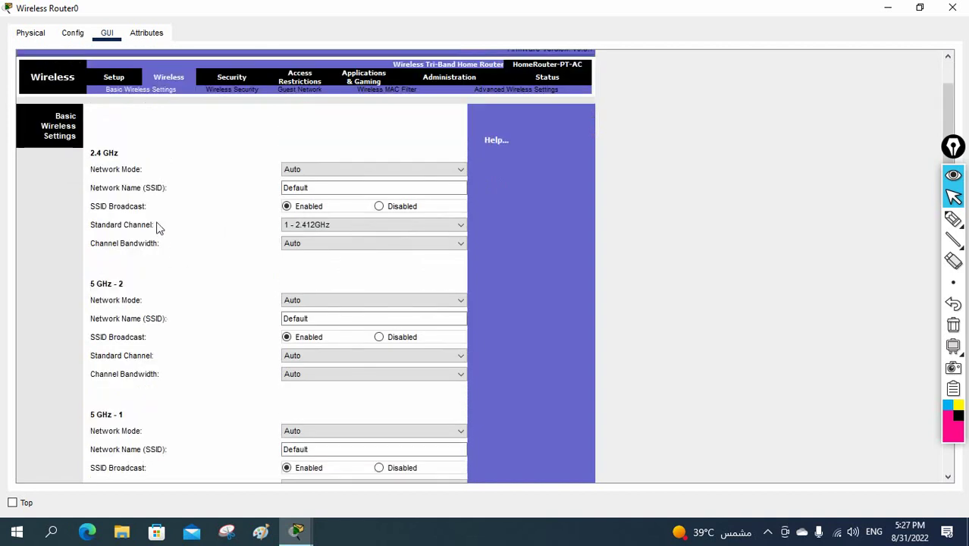
click(305, 192)
drag(321, 190, 278, 189)
text(N)
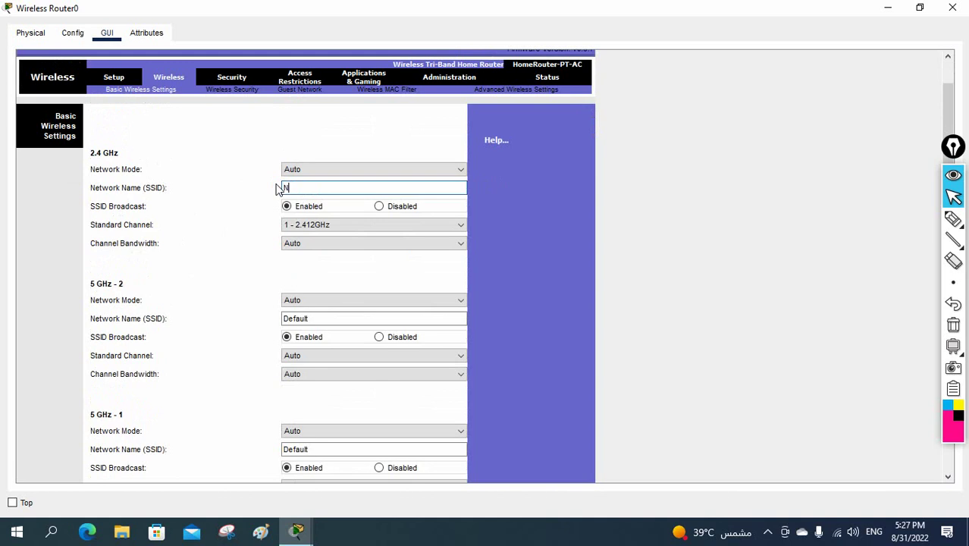
text(etworkfor)
key(BackSpace)
key(BackSpace)
key(BackSpace)
key(BackSpace)
key(BackSpace)
key(BackSpace)
key(BackSpace)
key(BackSpace)
key(BackSpace)
key(BackSpace)
text(networkforyou)
double_click(277, 190)
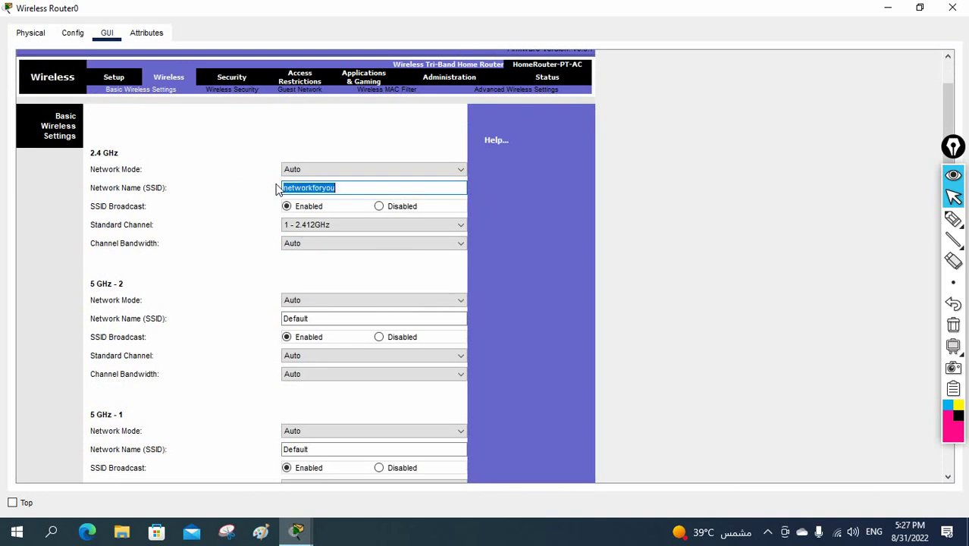
Paste networkforyou as the SSID for the 5 GHz-2 and 5 GHz-1 bands
double_click(332, 320)
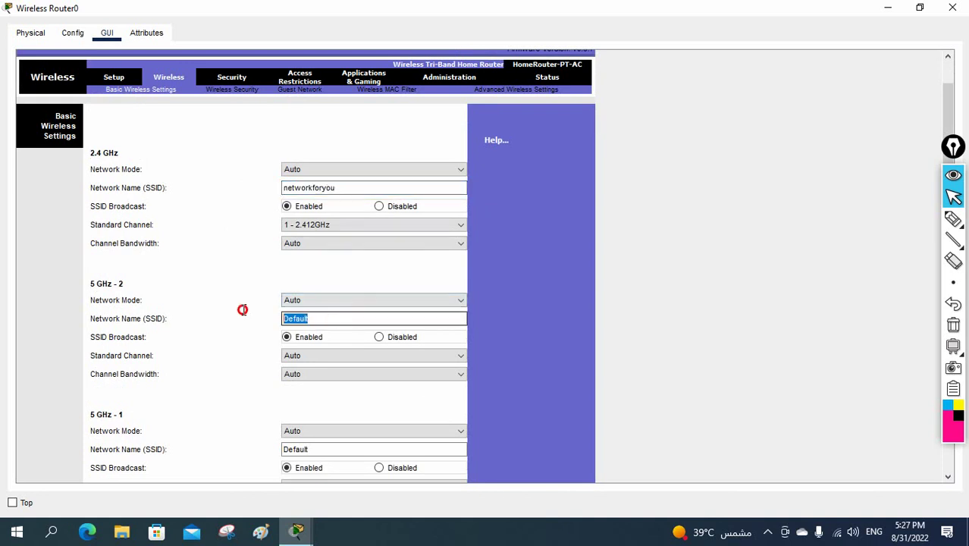
key(ctrl+v)
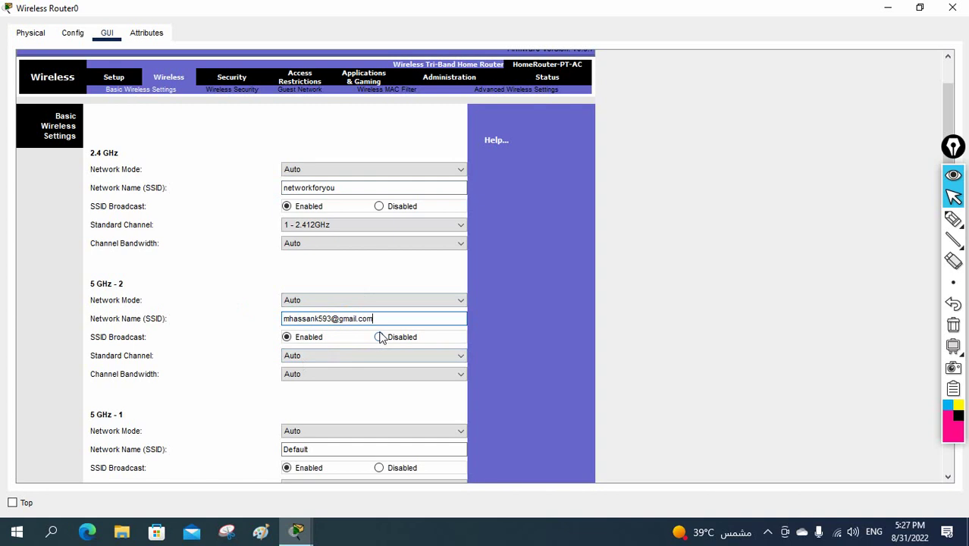
key(ctrl+z)
drag(359, 190, 289, 188)
key(ctrl+c)
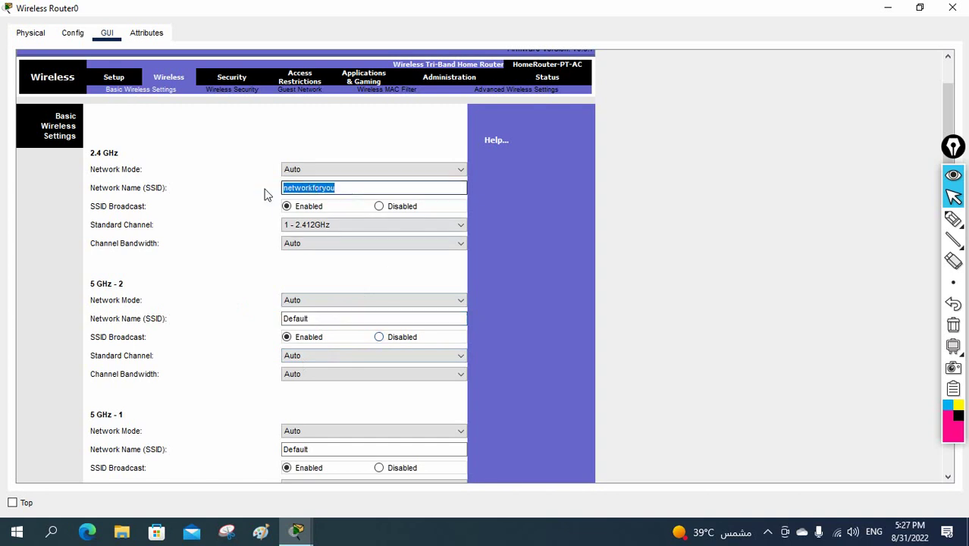
drag(333, 320, 232, 315)
key(ctrl+v)
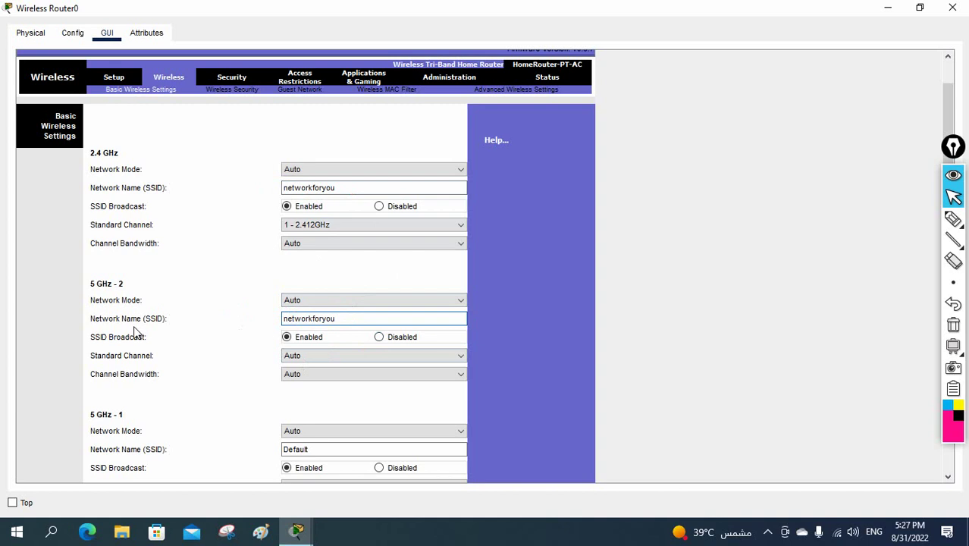
scroll(136, 331, down, 3)
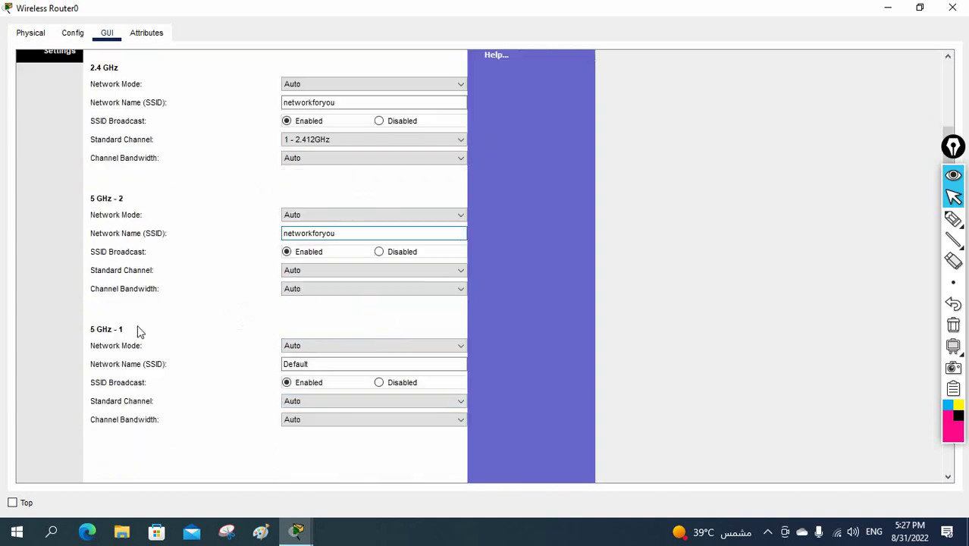
drag(320, 365, 254, 363)
key(ctrl+v)
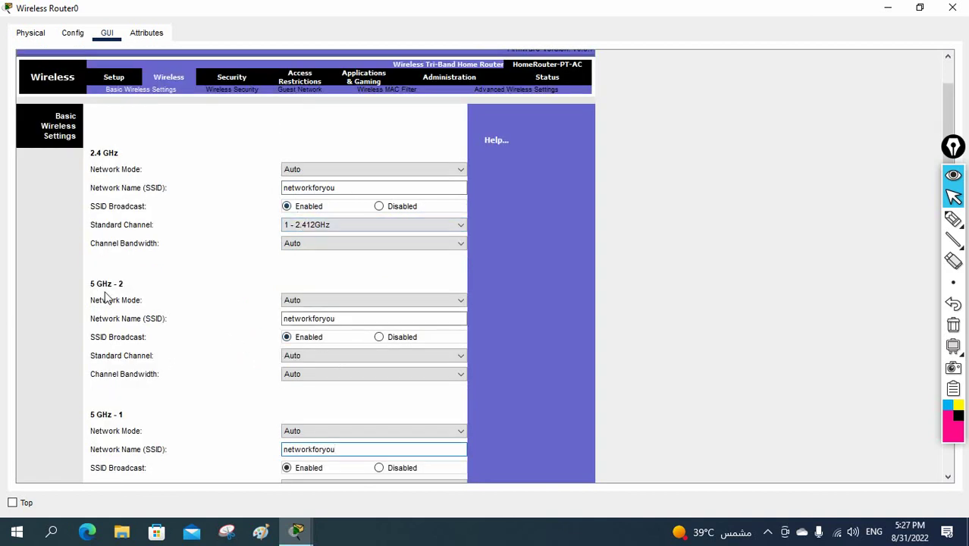
scroll(178, 424, down, 2)
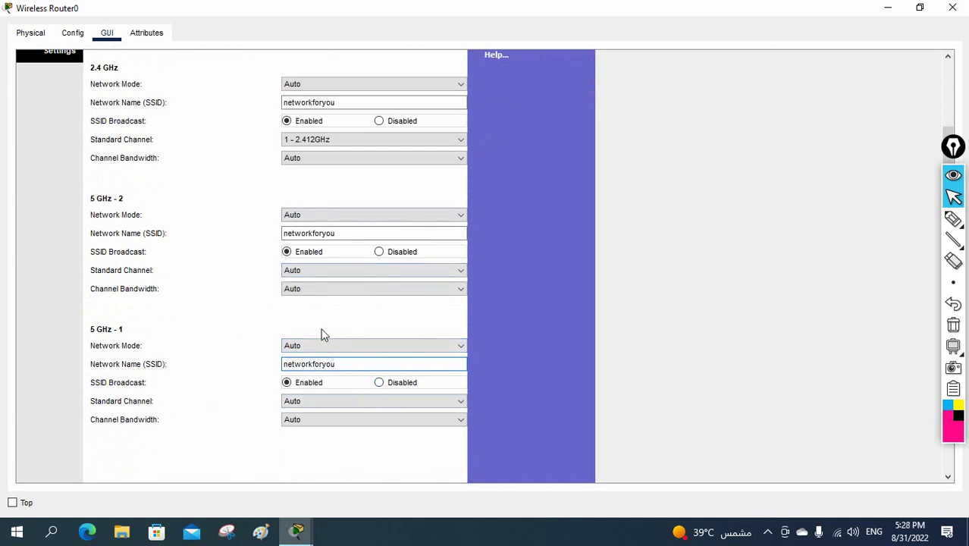
Set SSID Broadcast to Disabled on 5 GHz-1 and 5 GHz-2, then save the wireless settings
click(379, 383)
click(379, 252)
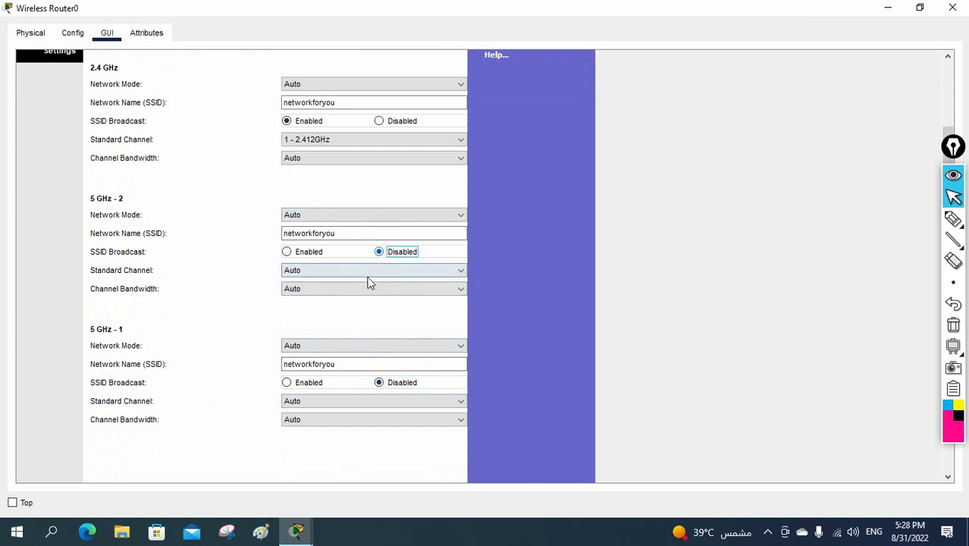
scroll(387, 322, up, 3)
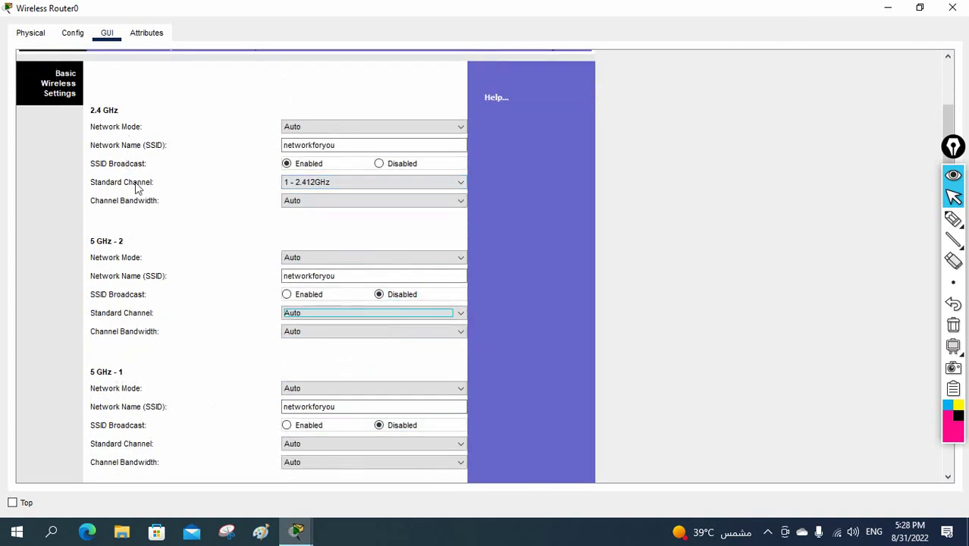
scroll(318, 238, up, 2)
scroll(322, 243, down, 2)
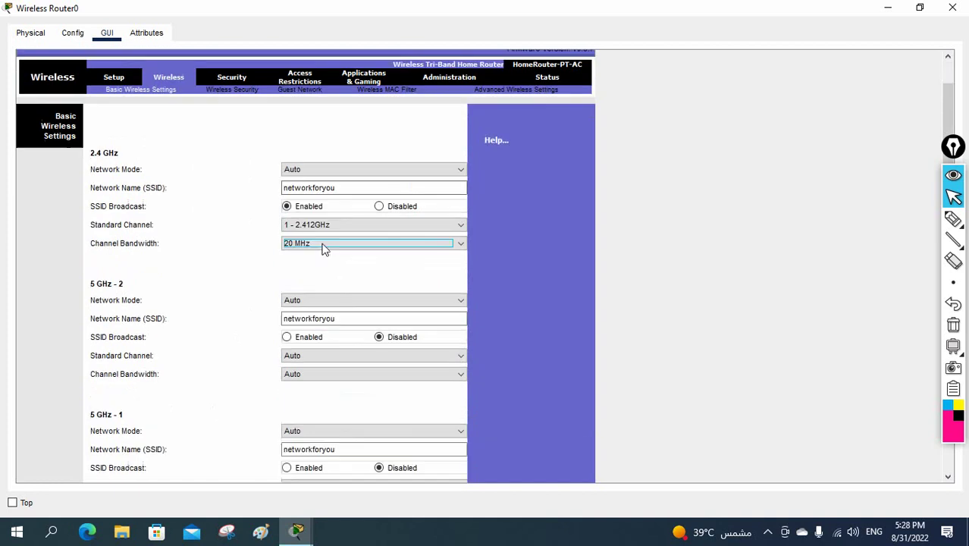
scroll(315, 394, down, 2)
scroll(804, 251, down, 5)
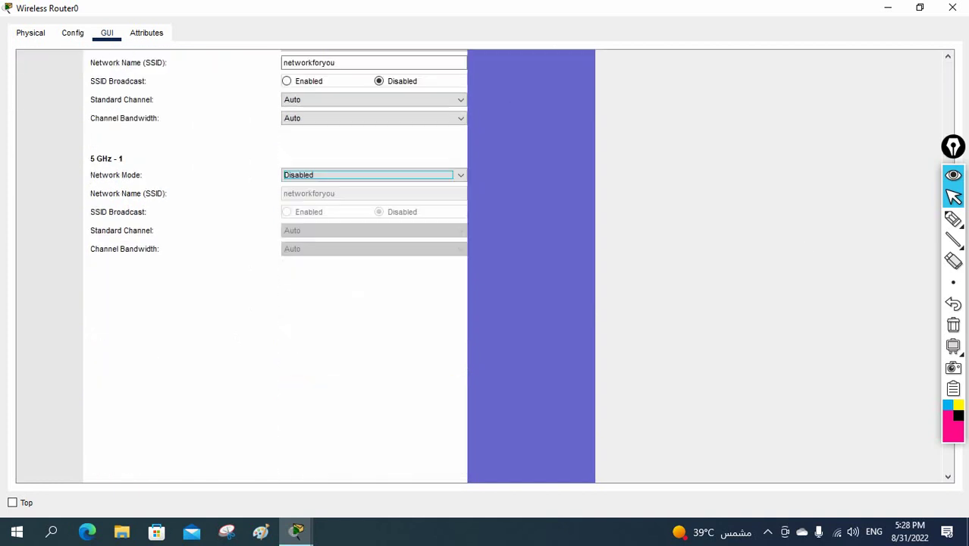
drag(953, 146, 873, 125)
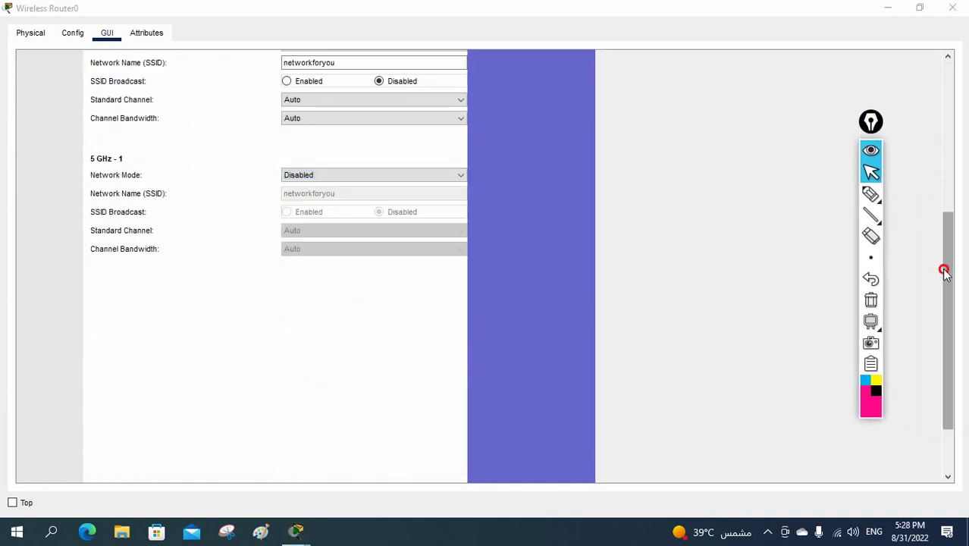
mouse_move(944, 269)
mouse_down()
mouse_move(947, 395)
mouse_move(951, 208)
mouse_up()
click(306, 455)
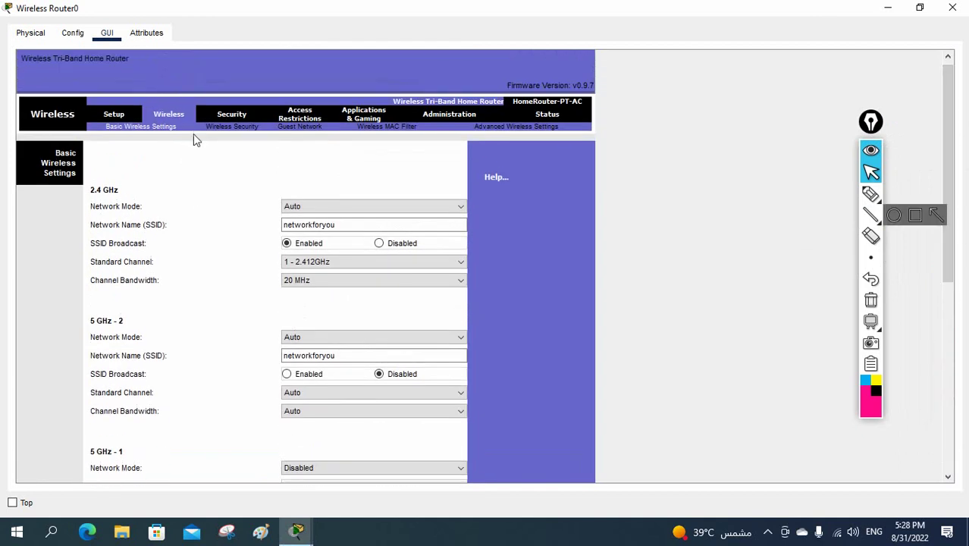
On the Wireless Security page, set the 2.4 GHz security mode to WPA2 Personal
click(232, 115)
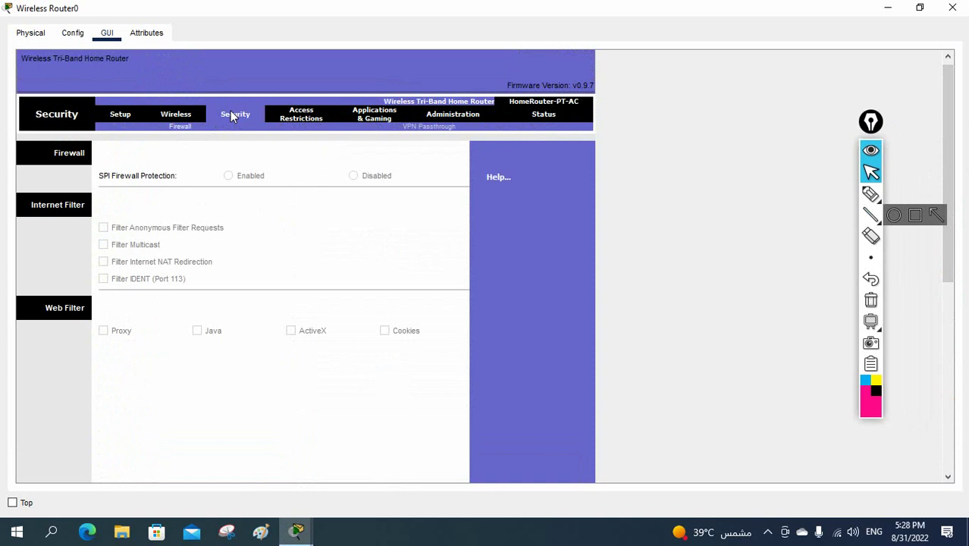
click(180, 119)
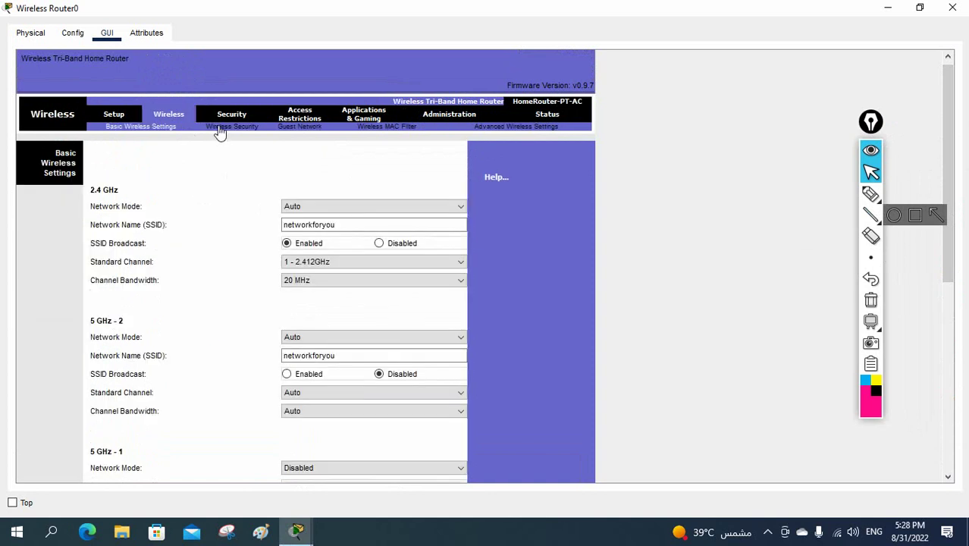
click(218, 127)
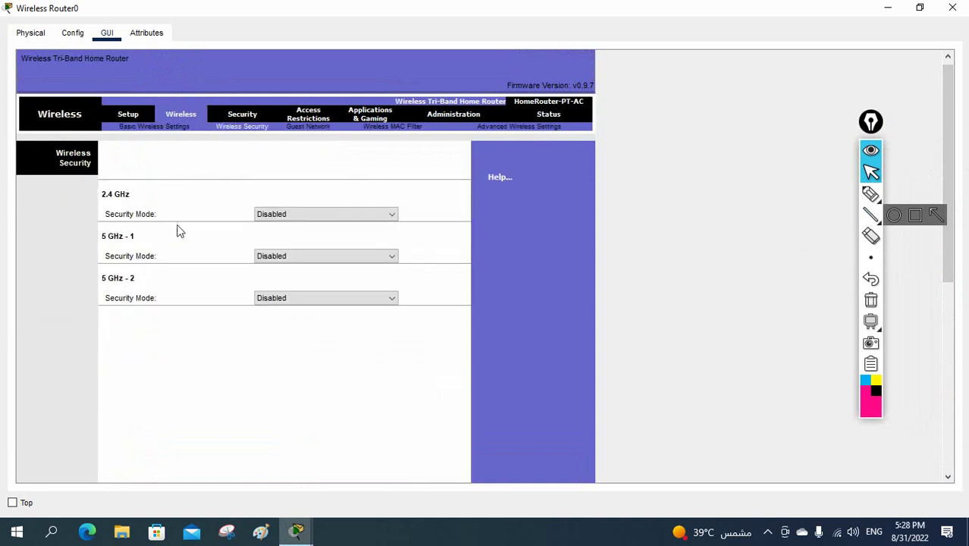
click(283, 216)
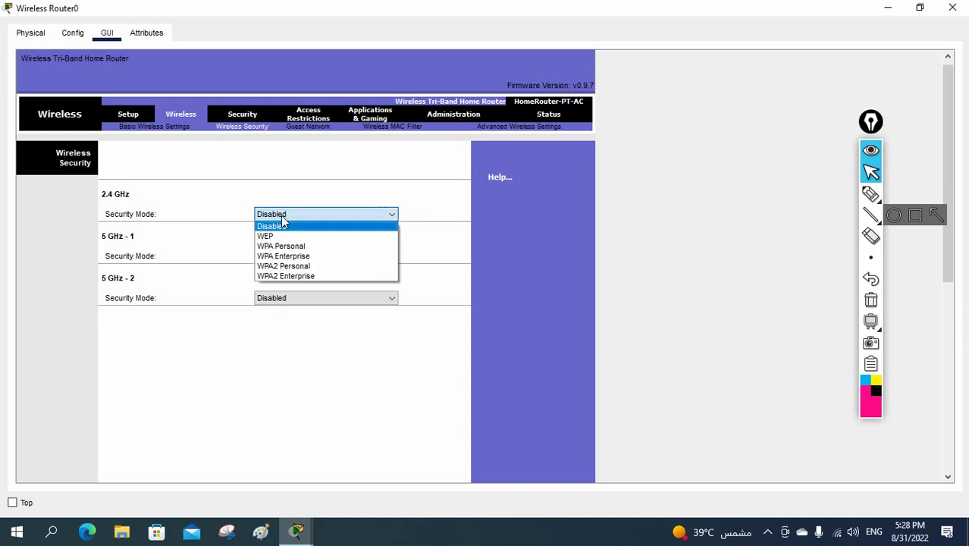
click(274, 271)
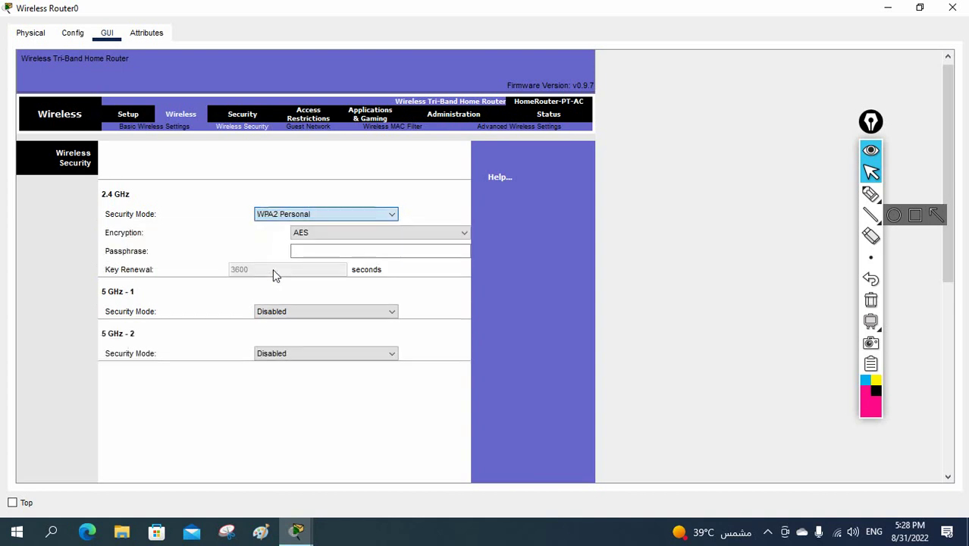
click(272, 217)
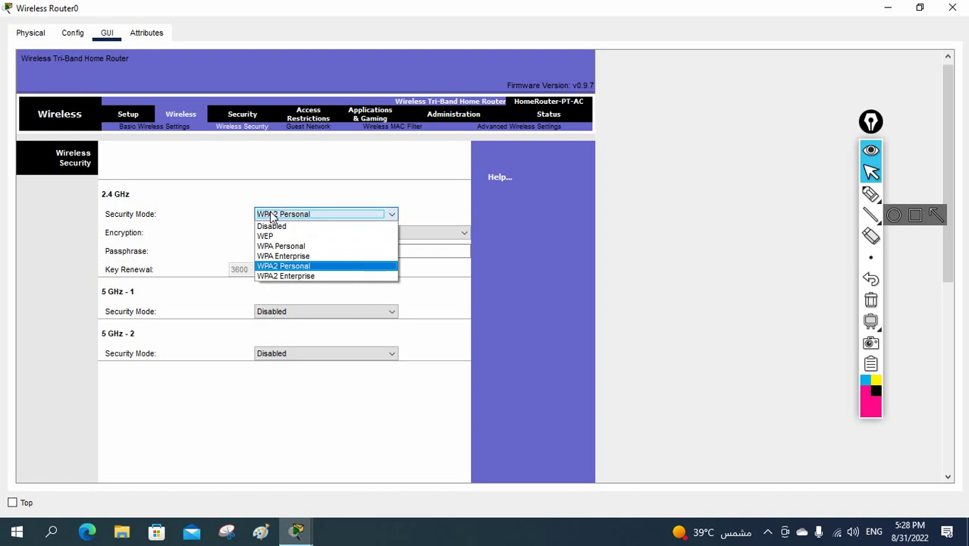
click(292, 269)
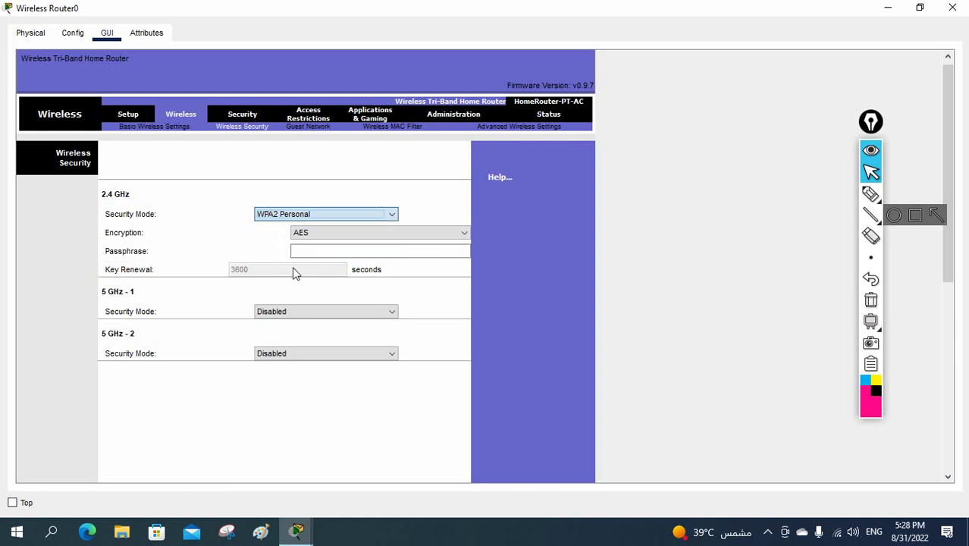
click(309, 251)
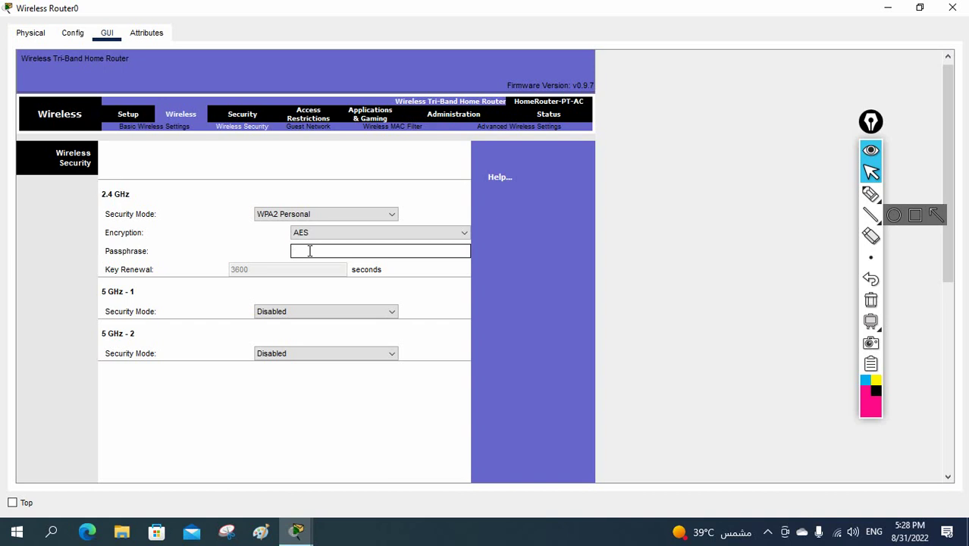
Paste a 2.4 GHz passphrase, save, and dismiss the passphrase-length error
key(ctrl+v)
click(364, 274)
scroll(364, 274, down, 2)
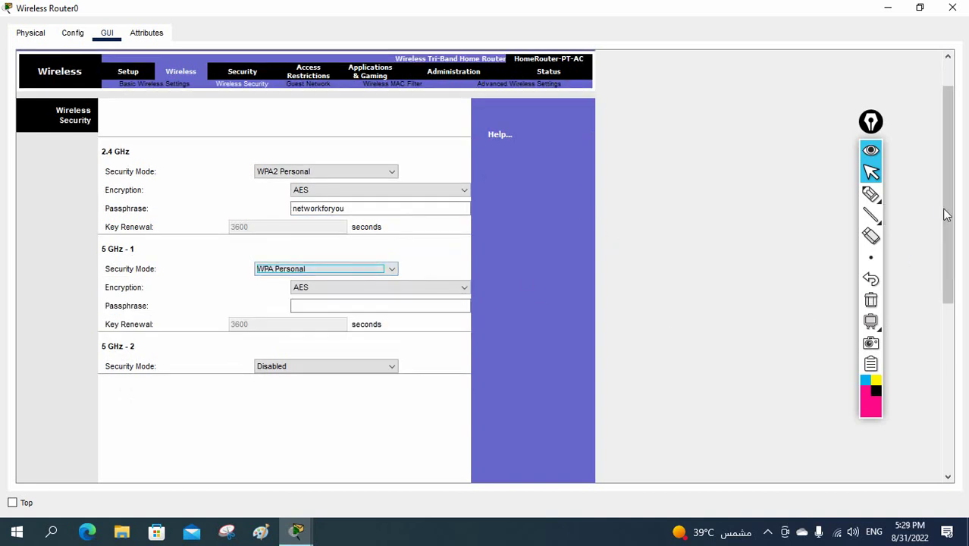
mouse_move(949, 212)
mouse_down()
mouse_move(953, 237)
mouse_move(913, 394)
mouse_up()
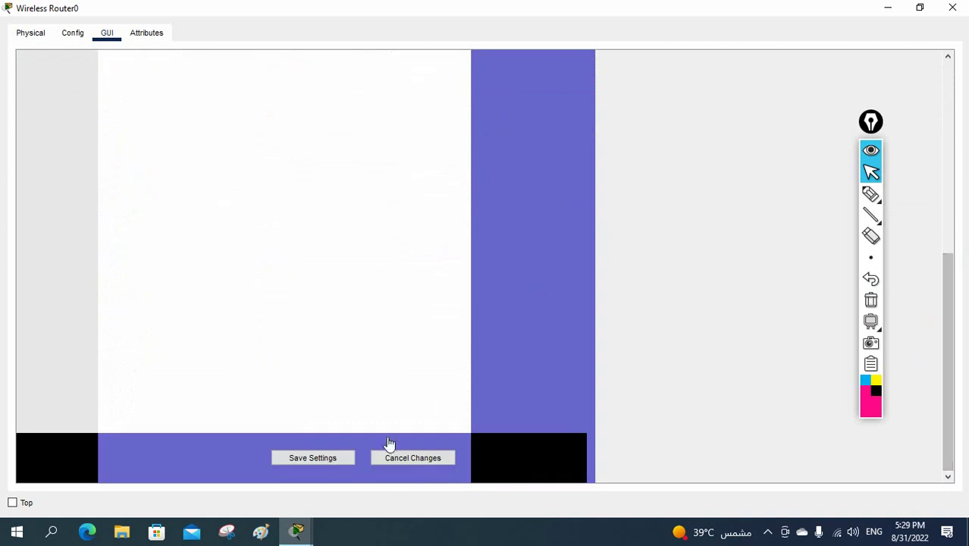
click(334, 459)
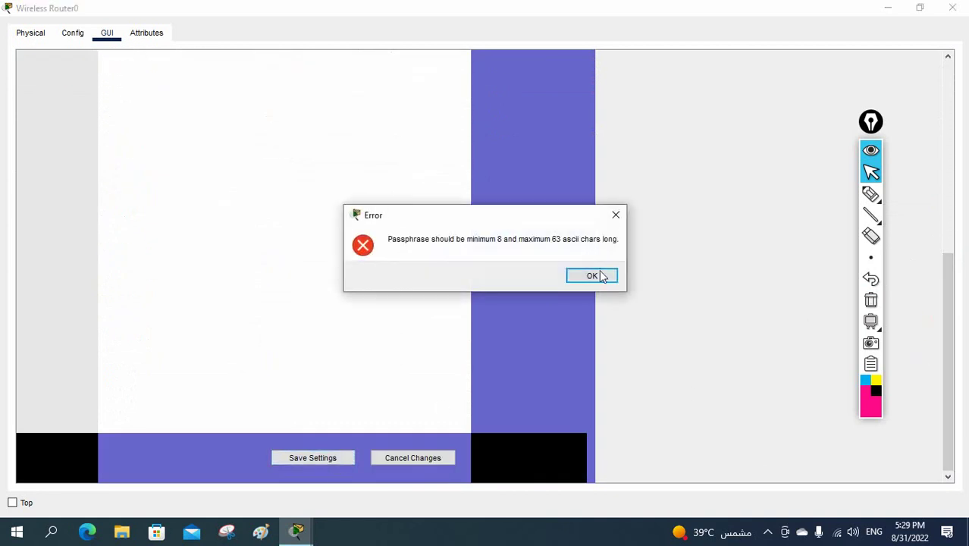
click(605, 274)
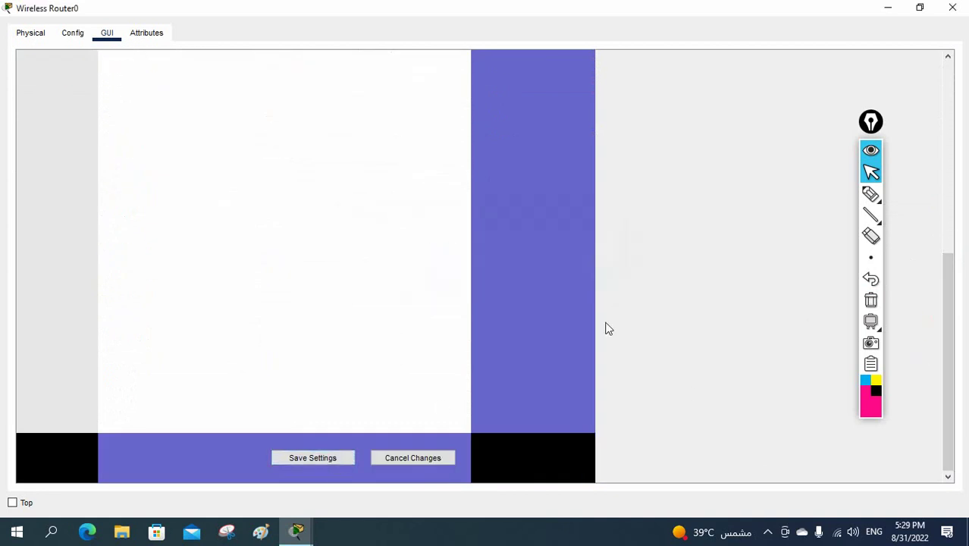
Replace the 2.4 GHz passphrase with a new one and save the security settings again
drag(948, 424, 948, 235)
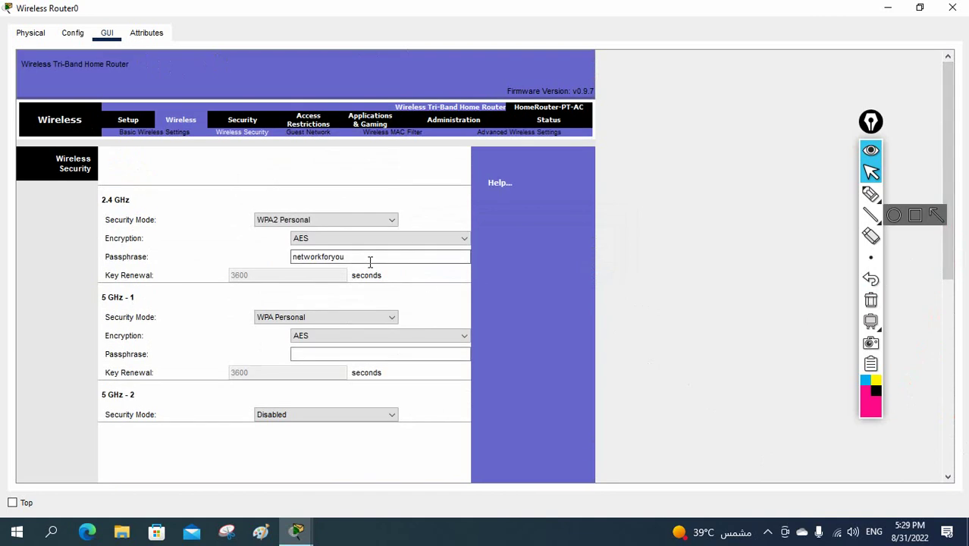
drag(370, 261, 254, 263)
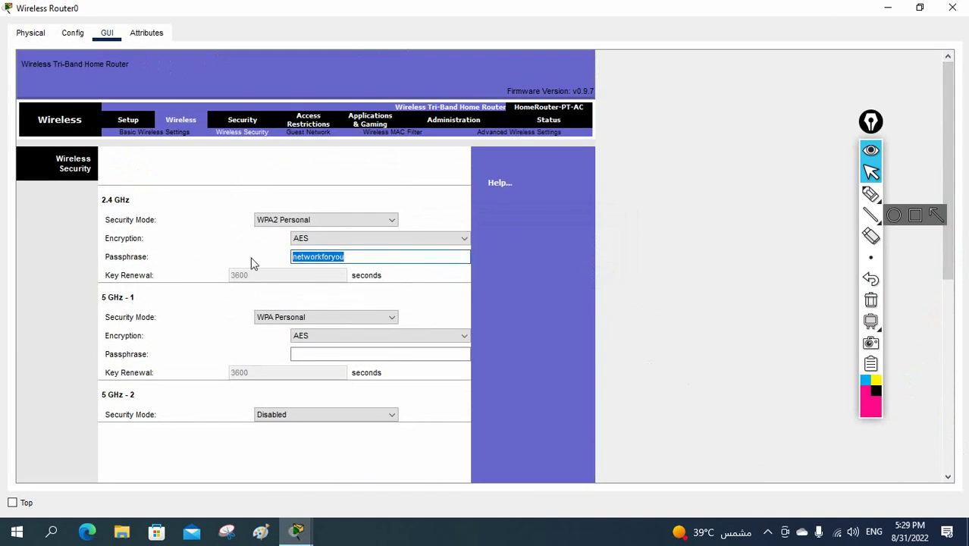
text(Abc@12345)
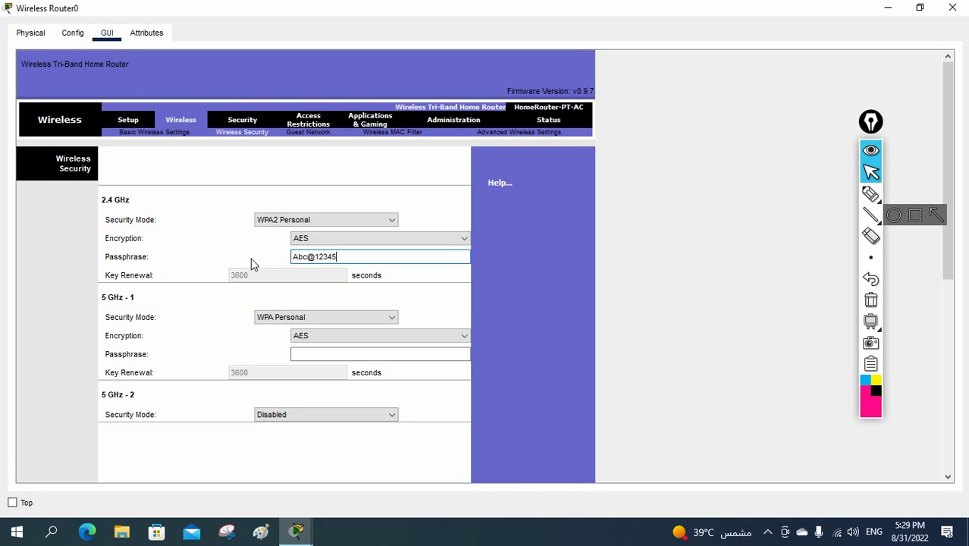
drag(947, 155, 939, 398)
click(296, 458)
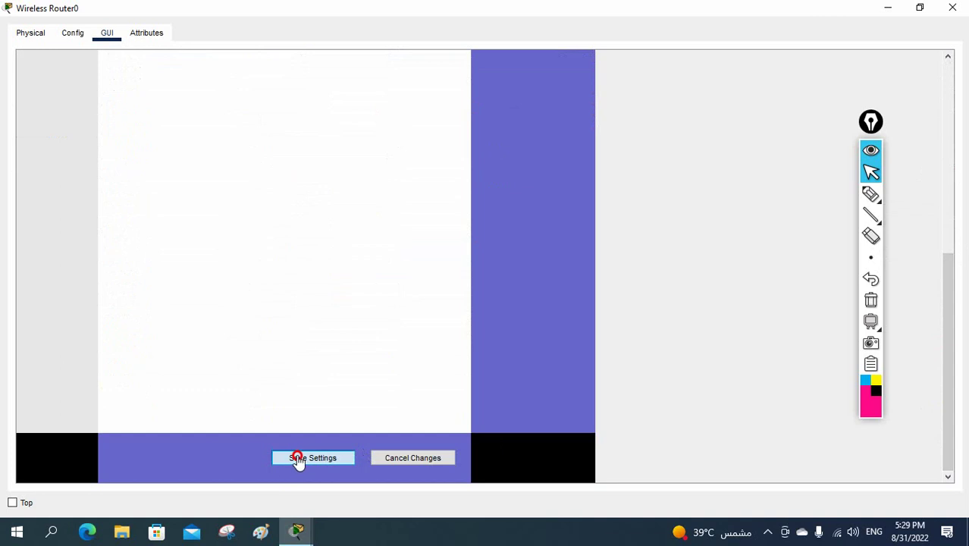
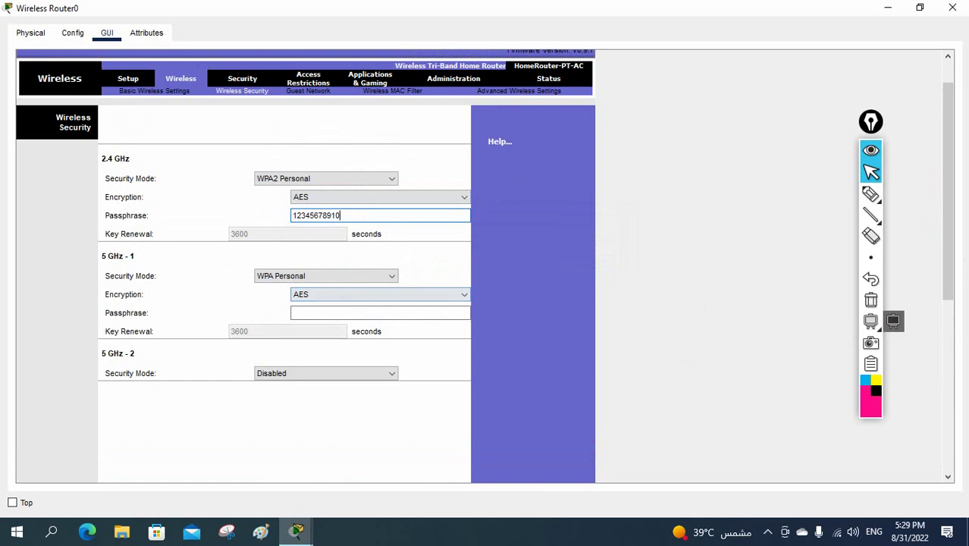
Try saving the 2.4 GHz wireless security settings and dismiss the passphrase-length error
drag(949, 212, 932, 442)
click(291, 456)
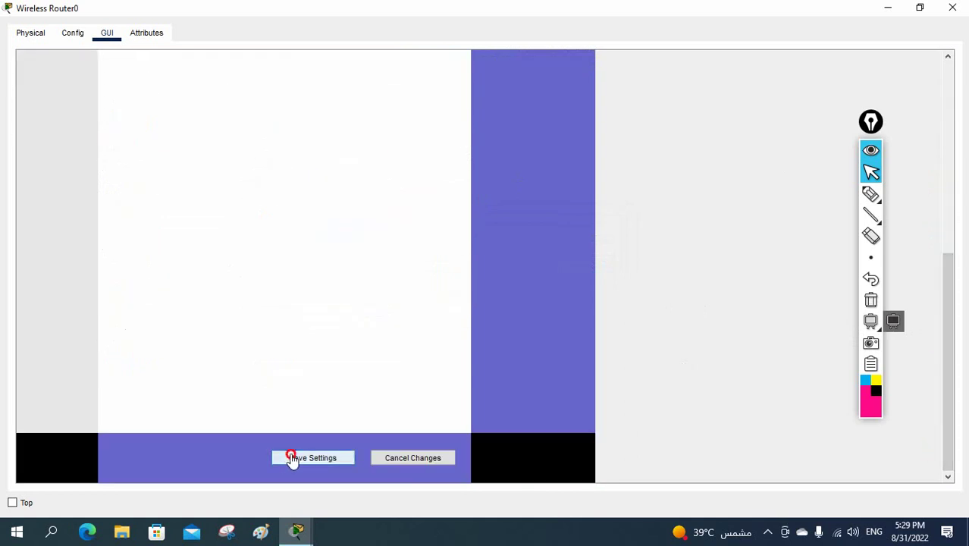
click(614, 279)
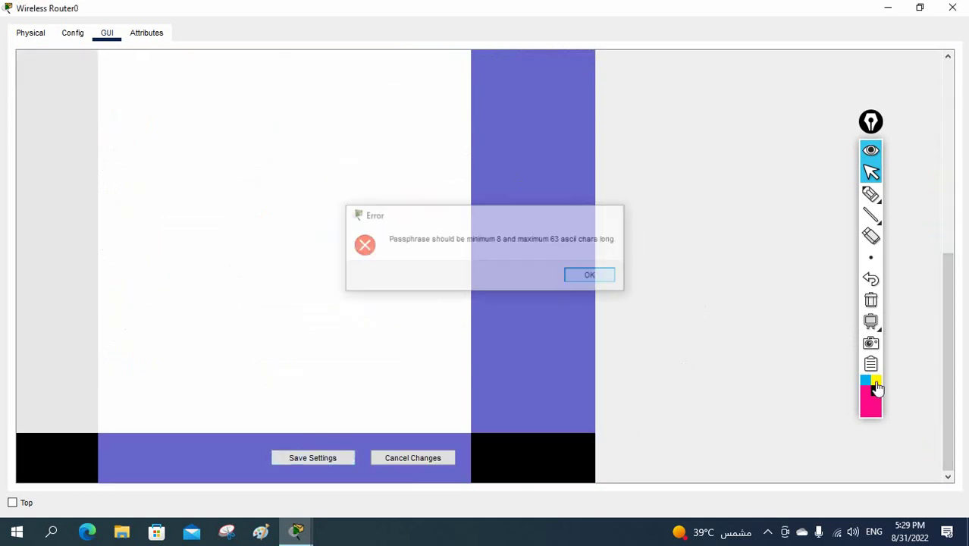
Keep WPA2 Personal and switch the 2.4 GHz encryption to TKIP, then back to AES
drag(948, 356, 925, 179)
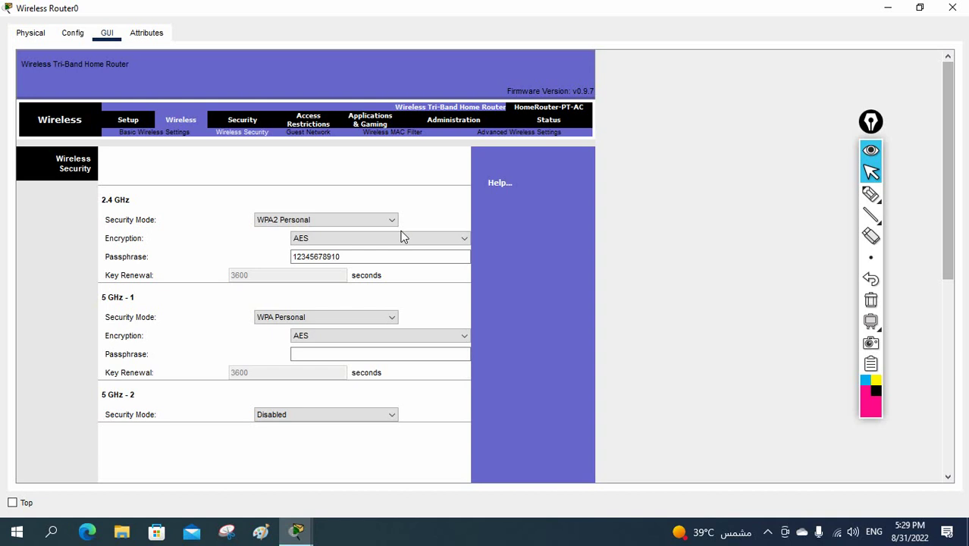
click(351, 219)
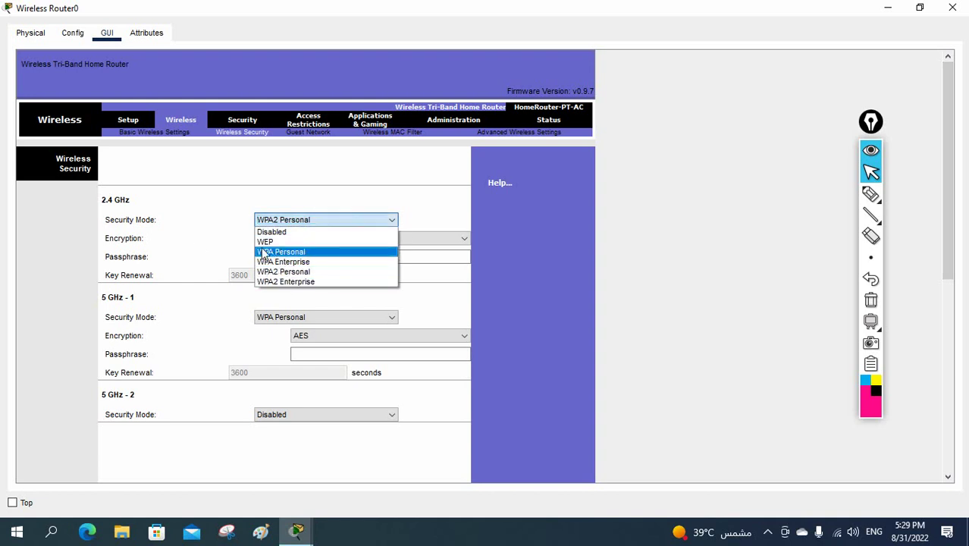
click(262, 271)
click(351, 259)
drag(352, 259, 275, 251)
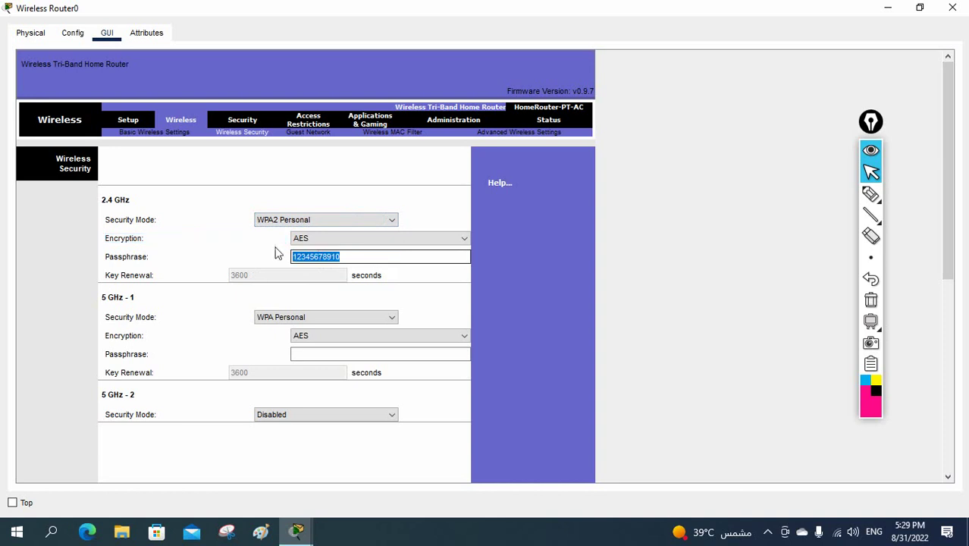
click(363, 241)
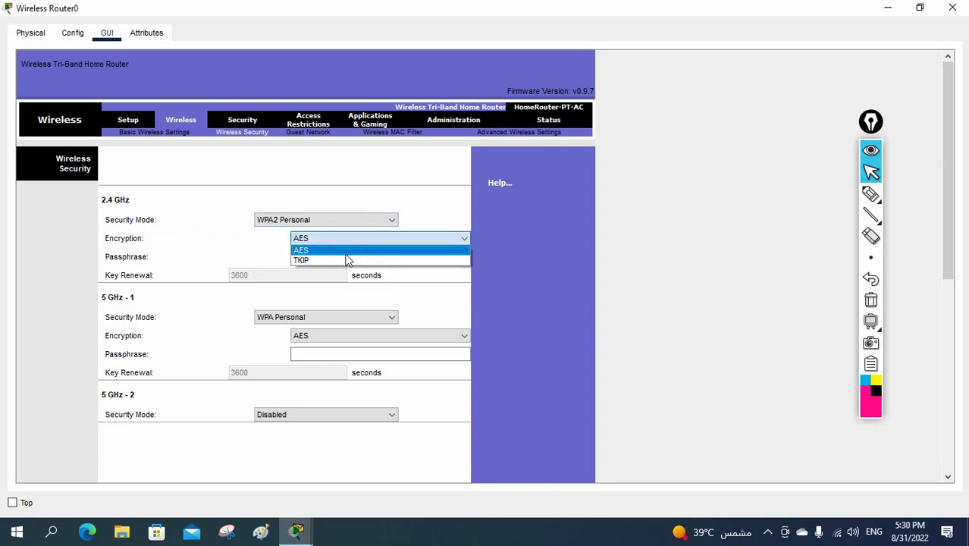
click(337, 261)
click(346, 241)
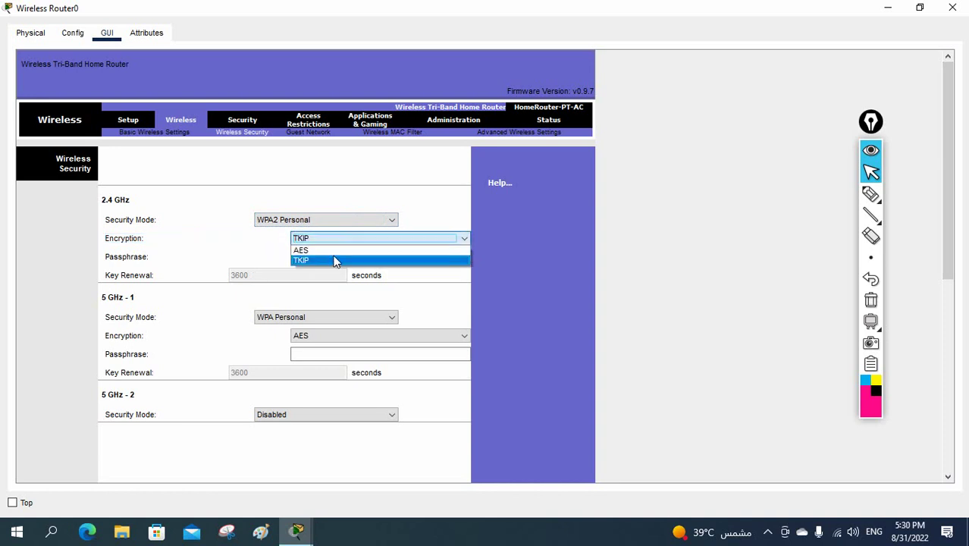
click(335, 251)
Replace the passphrase with a six-character value, save, and dismiss the invalid-length error
click(352, 256)
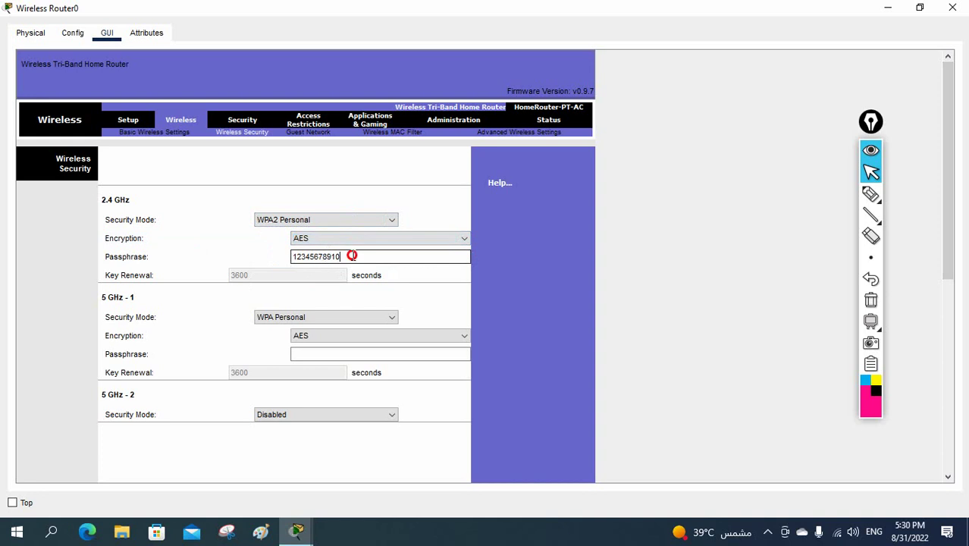
click(292, 259)
drag(358, 257, 292, 256)
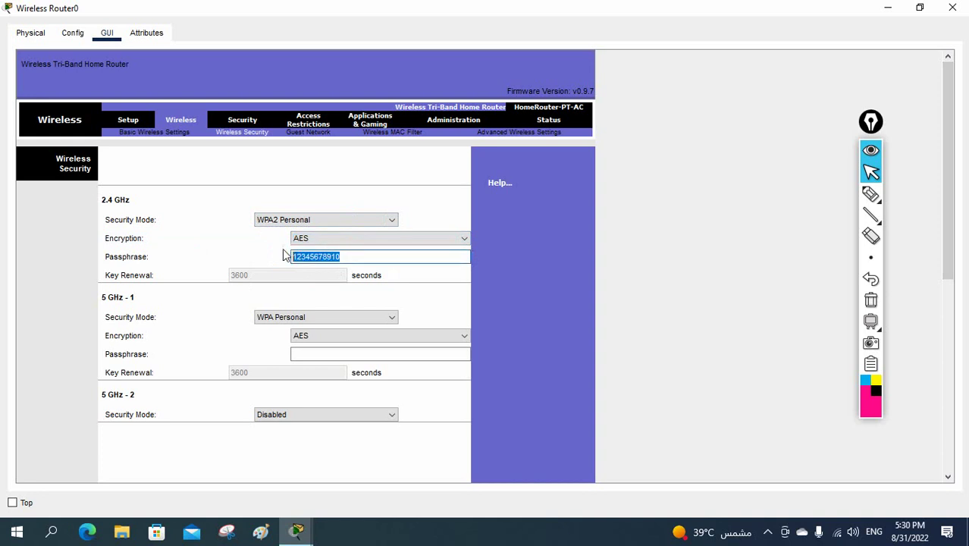
text(a)
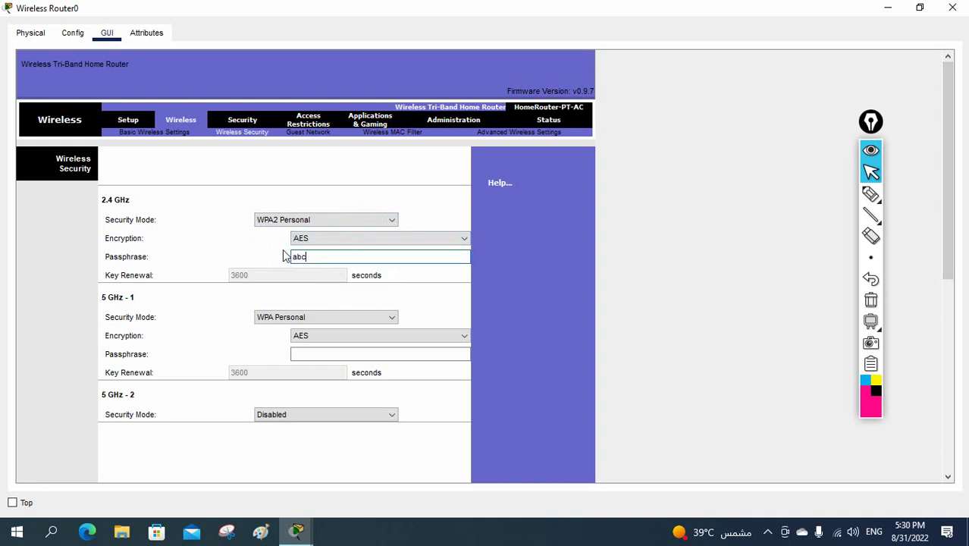
text(bc123)
scroll(286, 306, down, 3)
scroll(286, 307, down, 3)
click(313, 457)
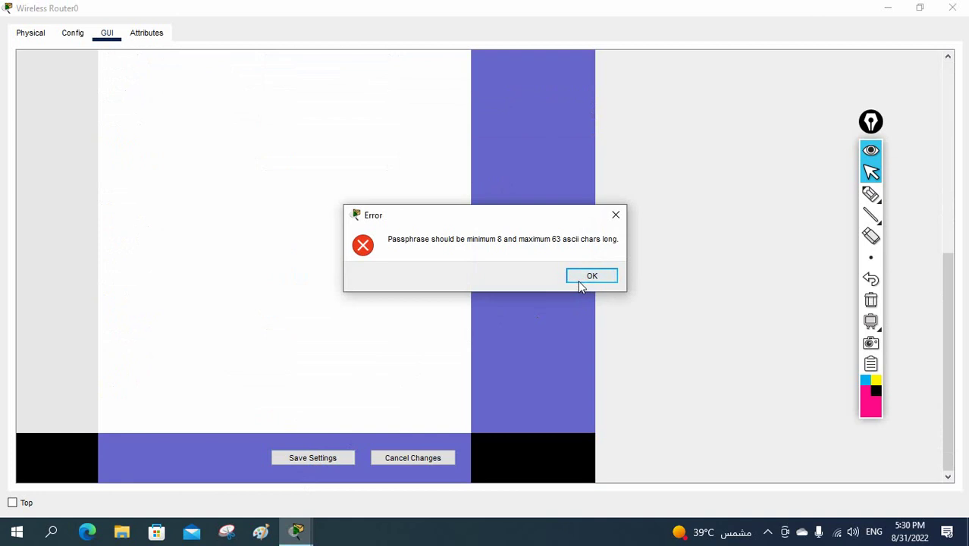
click(582, 277)
click(580, 278)
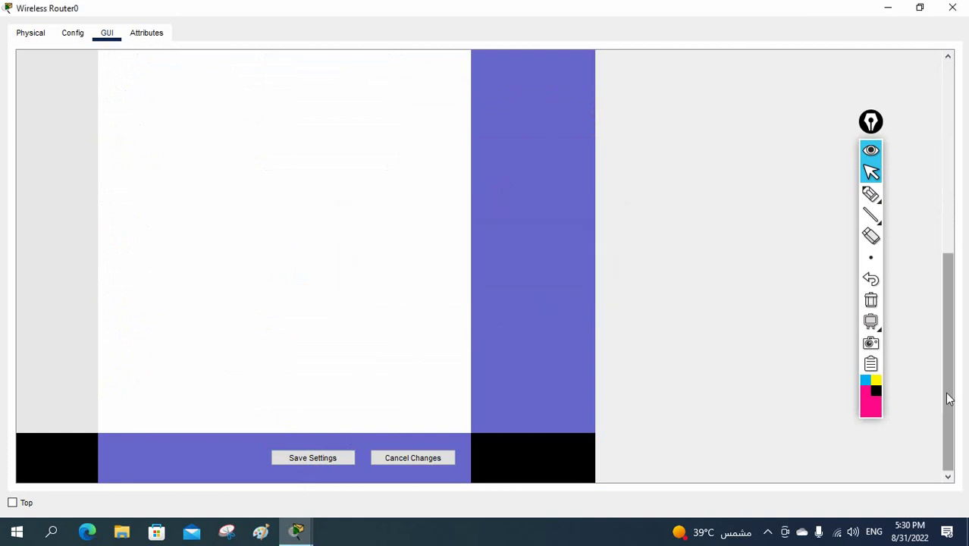
Switch the 2.4 GHz mode to WPA Personal with an eight-character passphrase and try saving
drag(946, 396, 950, 203)
click(383, 219)
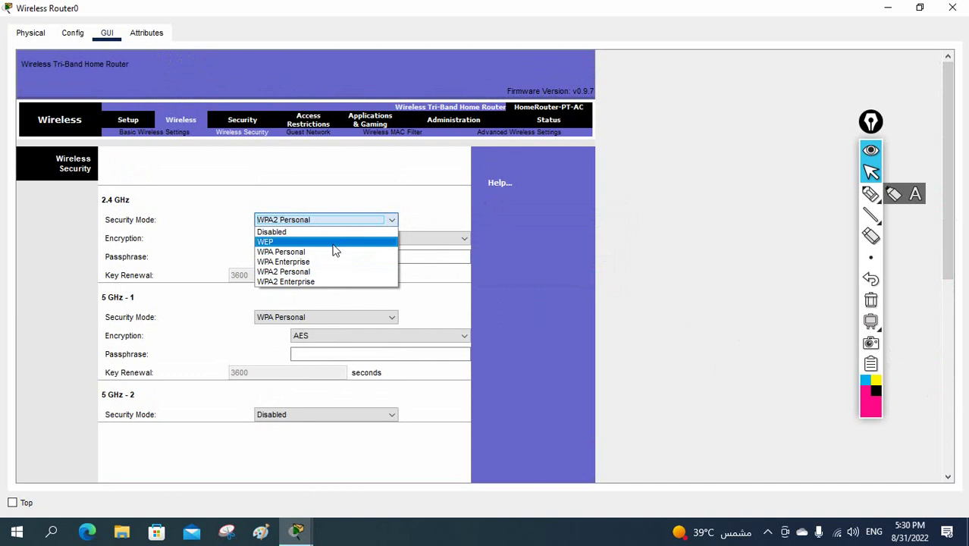
click(325, 252)
click(327, 255)
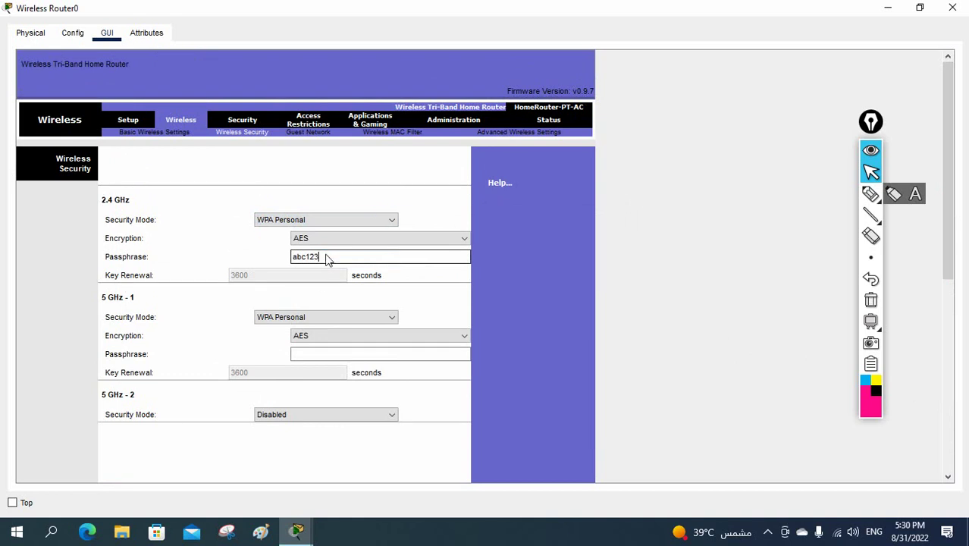
text(abc12345)
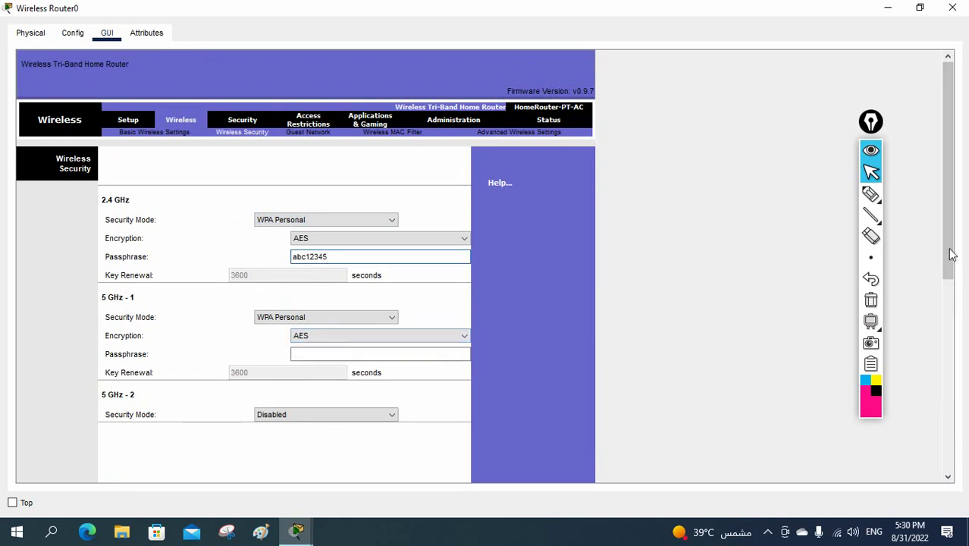
drag(948, 231, 912, 451)
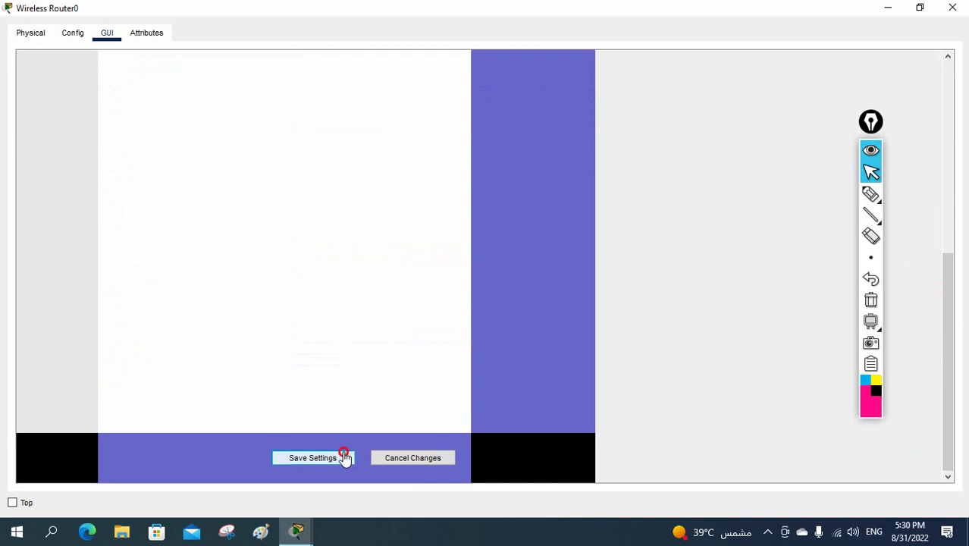
click(343, 457)
click(604, 279)
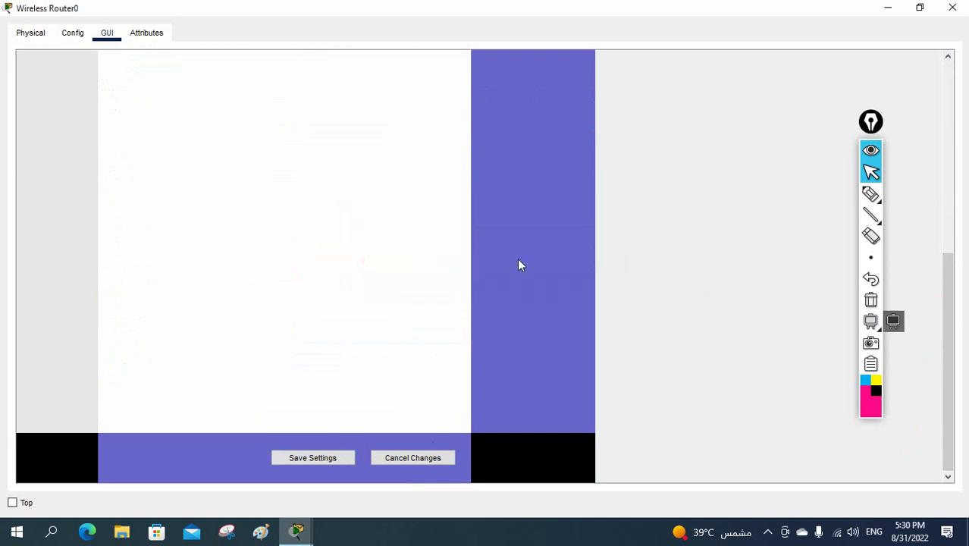
Set WPA2 Personal with a new nine-character passphrase, save, dismiss the error, and close the router
drag(946, 325, 934, 99)
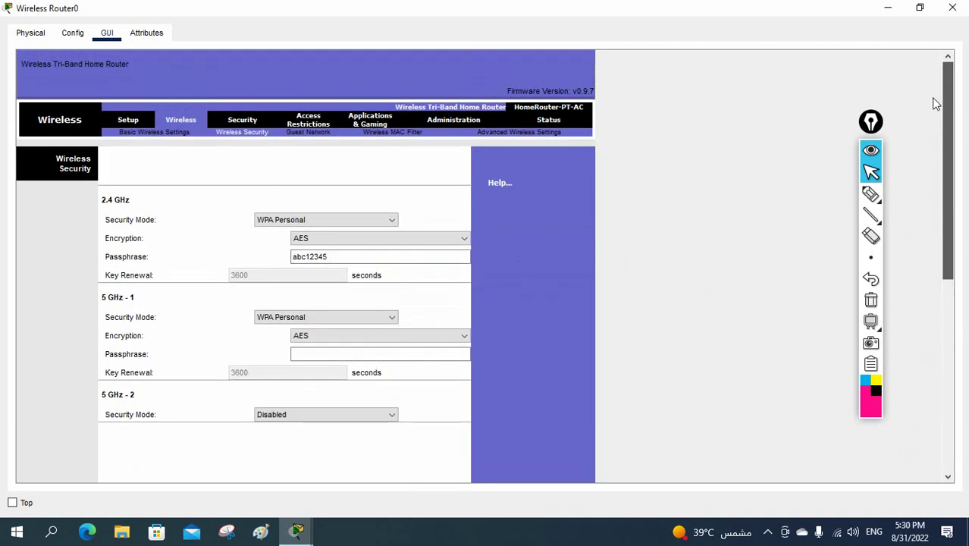
click(330, 220)
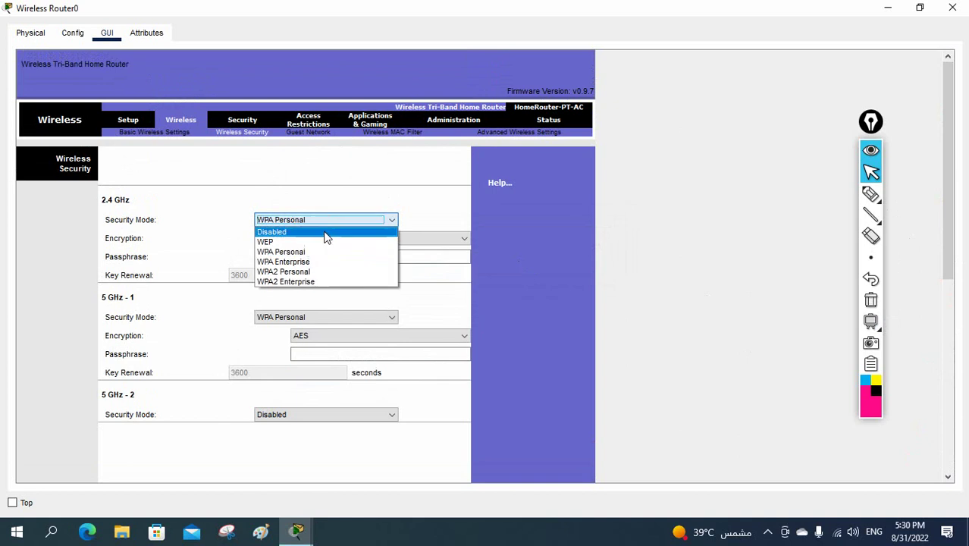
click(311, 272)
drag(332, 257, 271, 247)
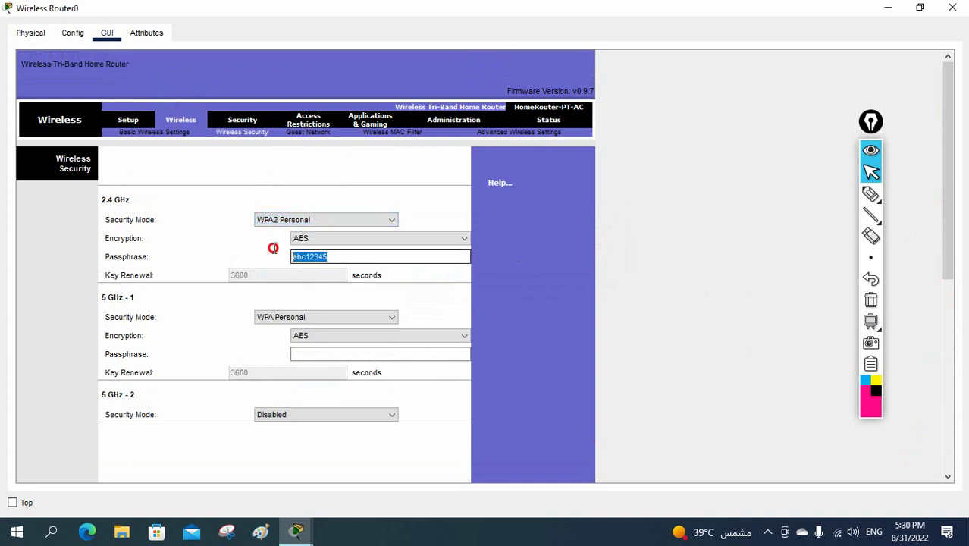
text(A)
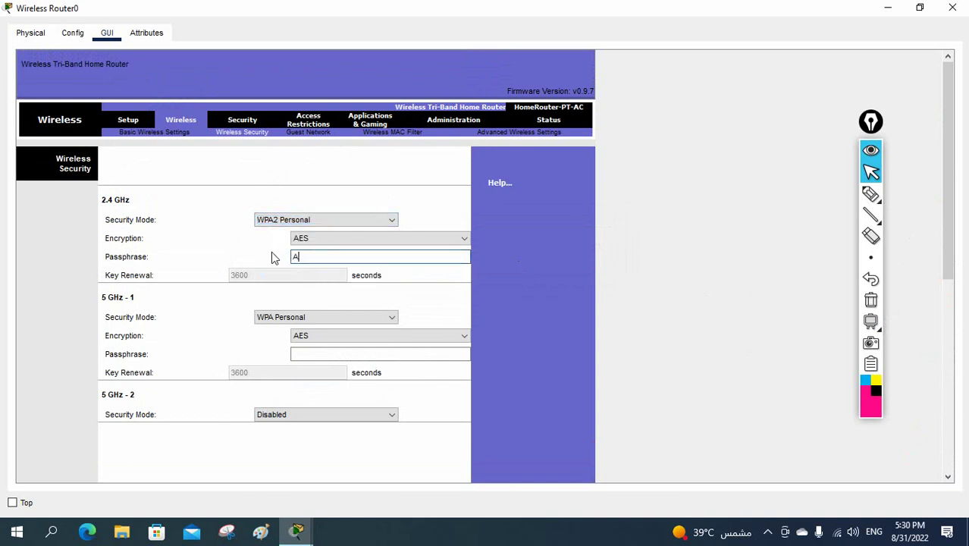
text(bc@12345)
click(950, 240)
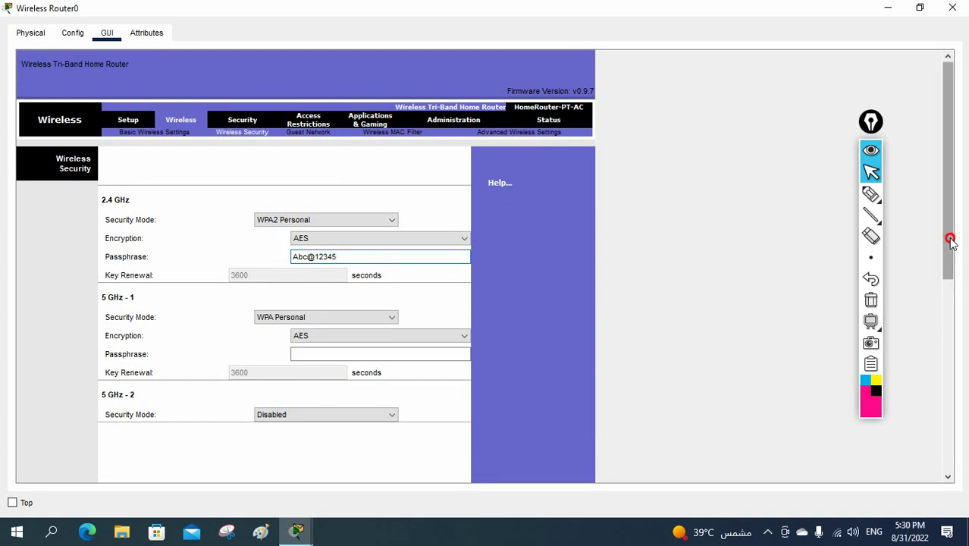
drag(950, 239, 951, 451)
click(309, 460)
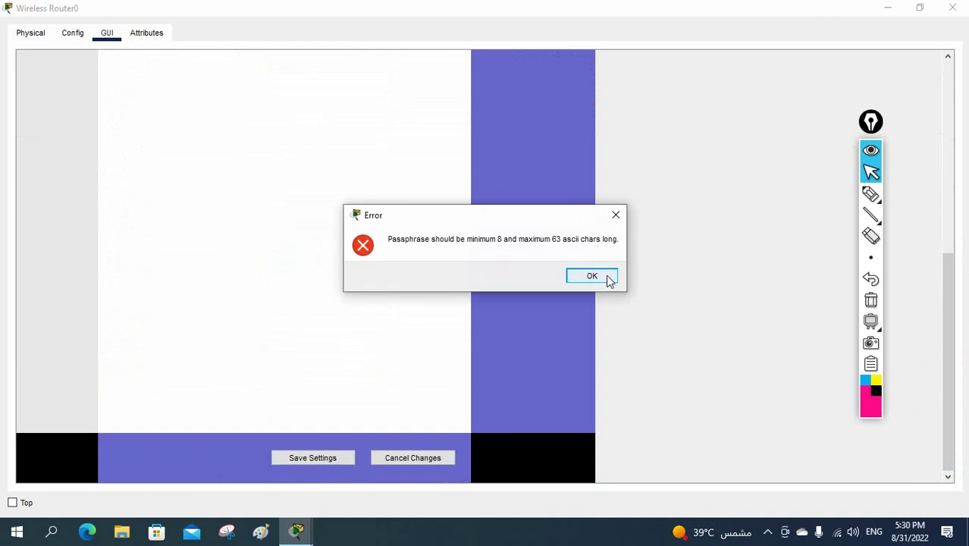
click(607, 277)
click(953, 9)
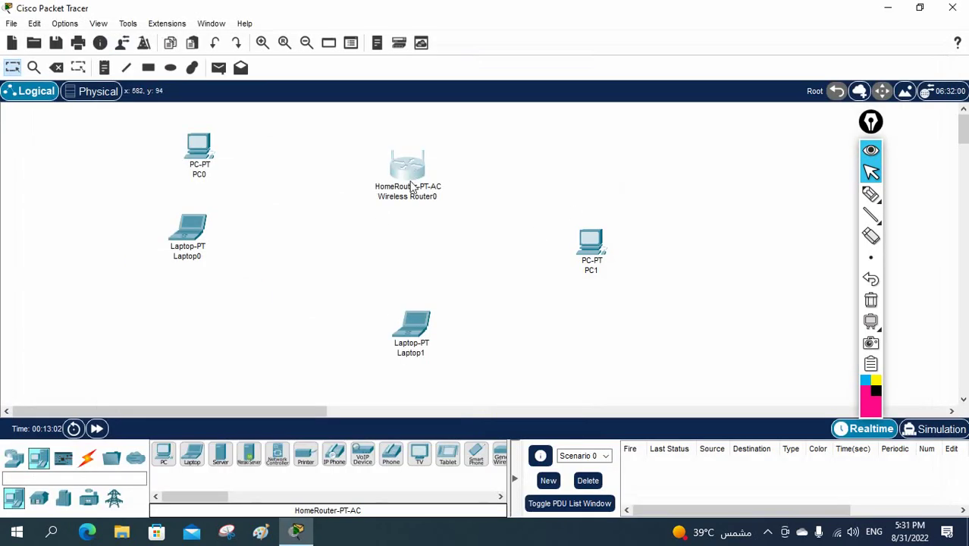
Reopen Wireless Router0 enlarged and save its Wireless Security settings
double_click(476, 191)
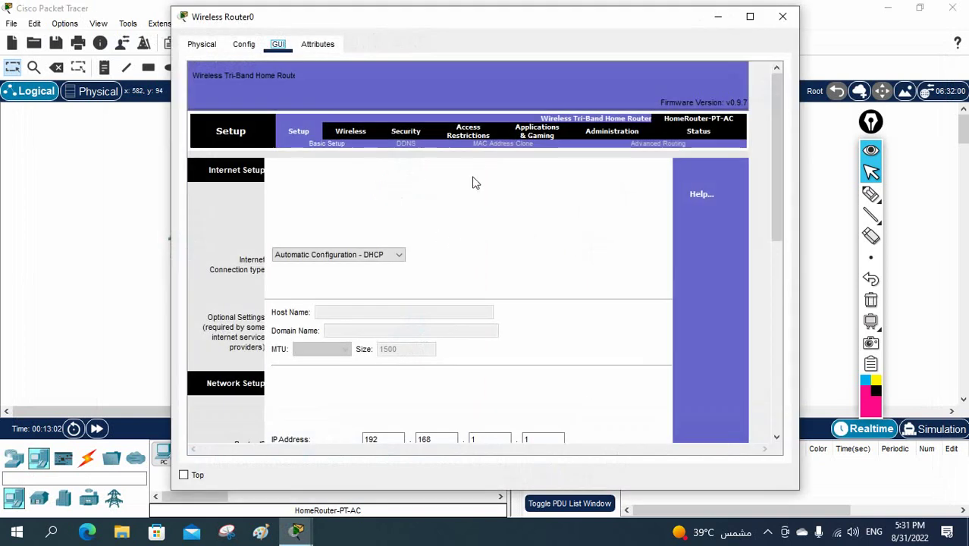
click(761, 21)
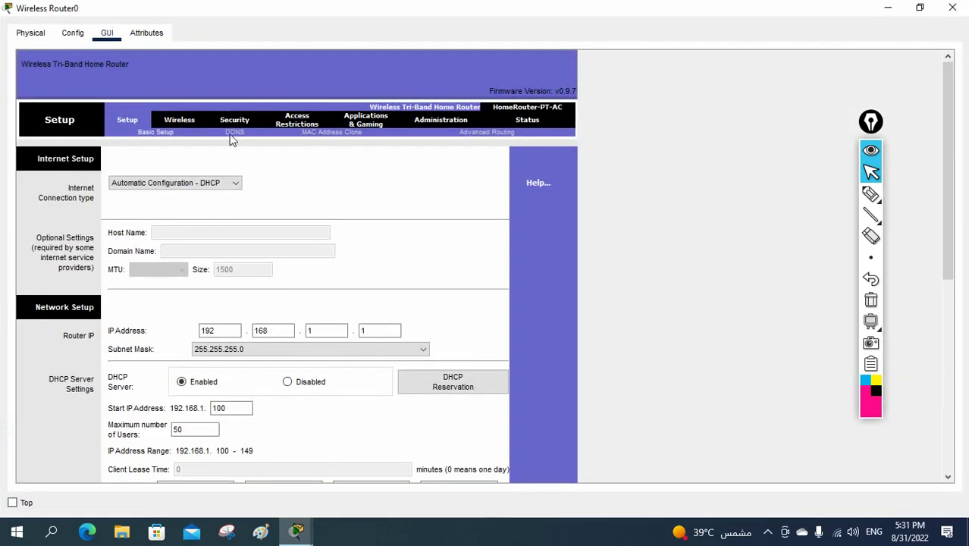
click(188, 121)
click(234, 133)
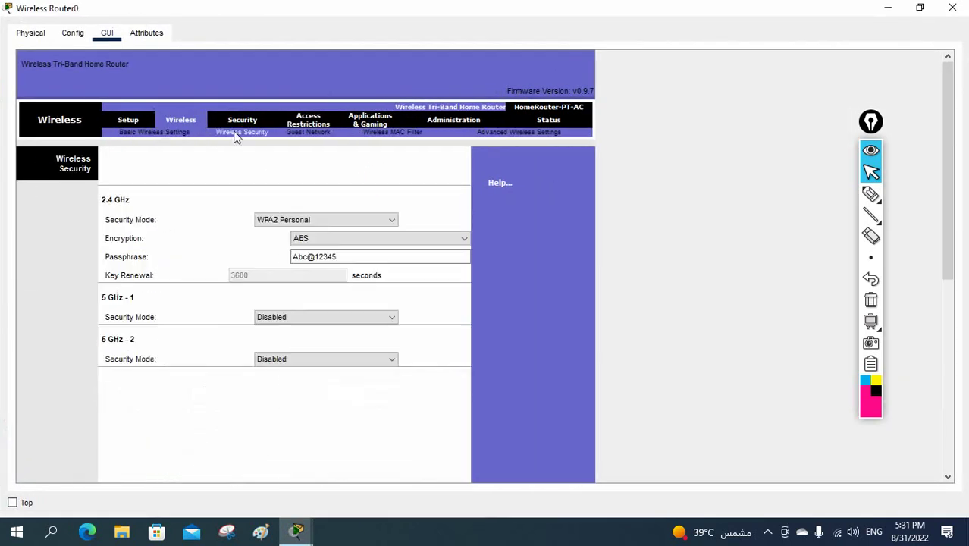
scroll(939, 283, down, 5)
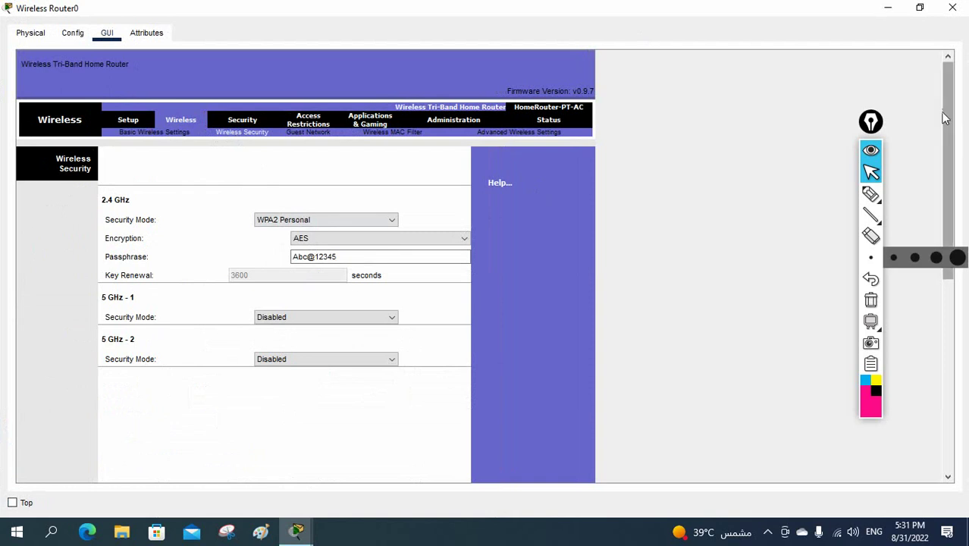
scroll(938, 282, down, 1)
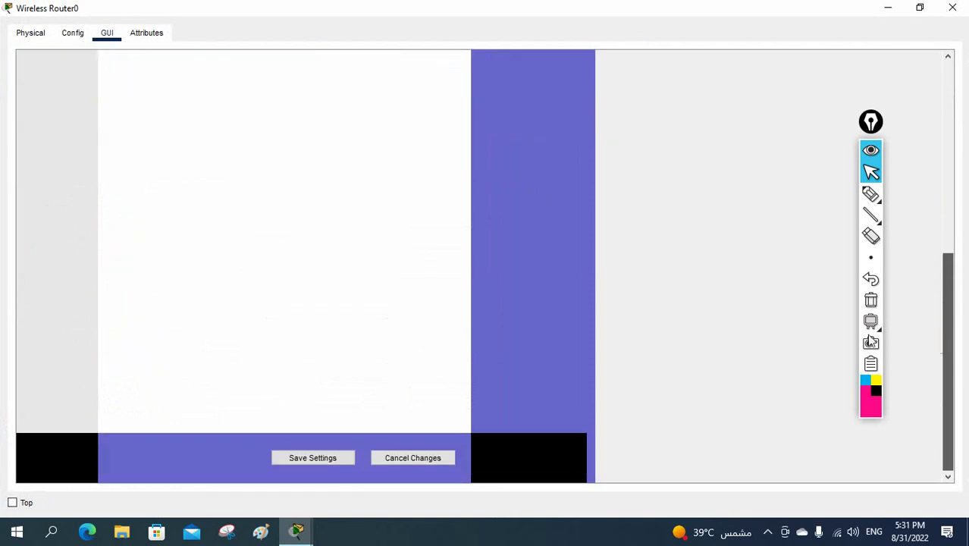
click(334, 458)
Verify the networkforyou SSID and the saved passphrase, then close Wireless Router0
drag(943, 301, 952, 120)
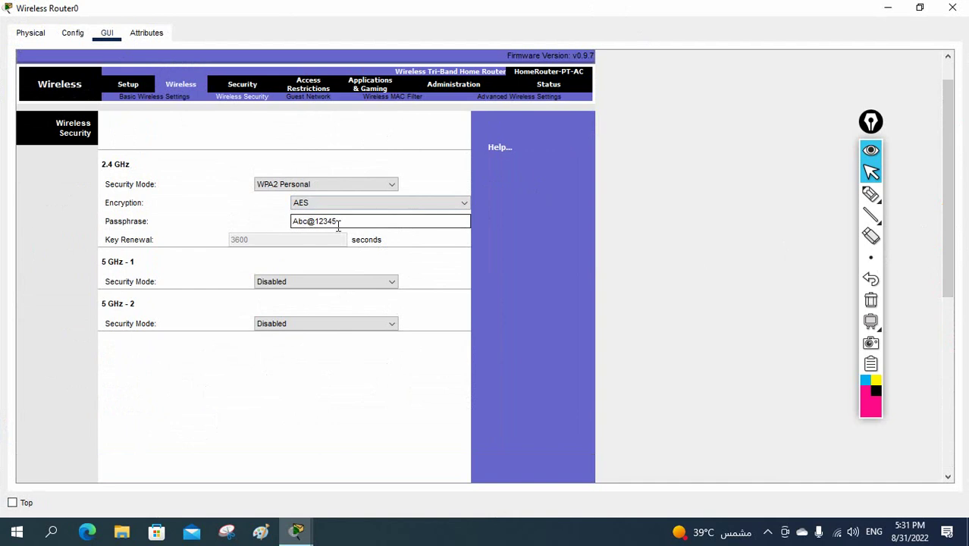
click(803, 139)
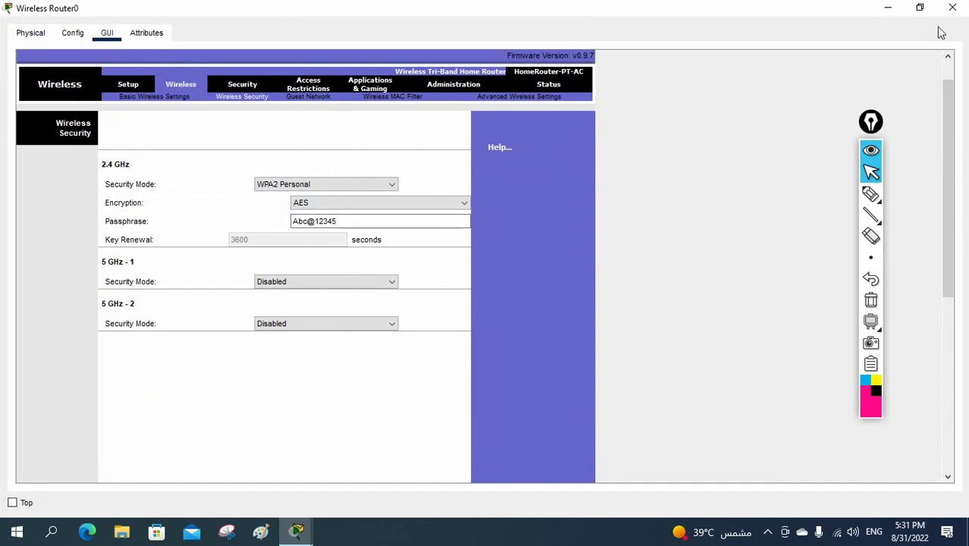
click(180, 99)
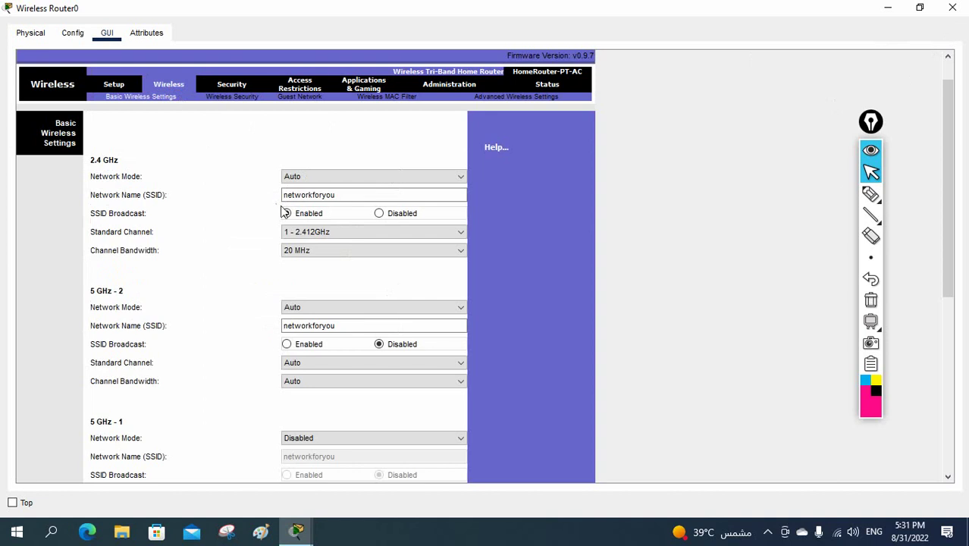
click(305, 199)
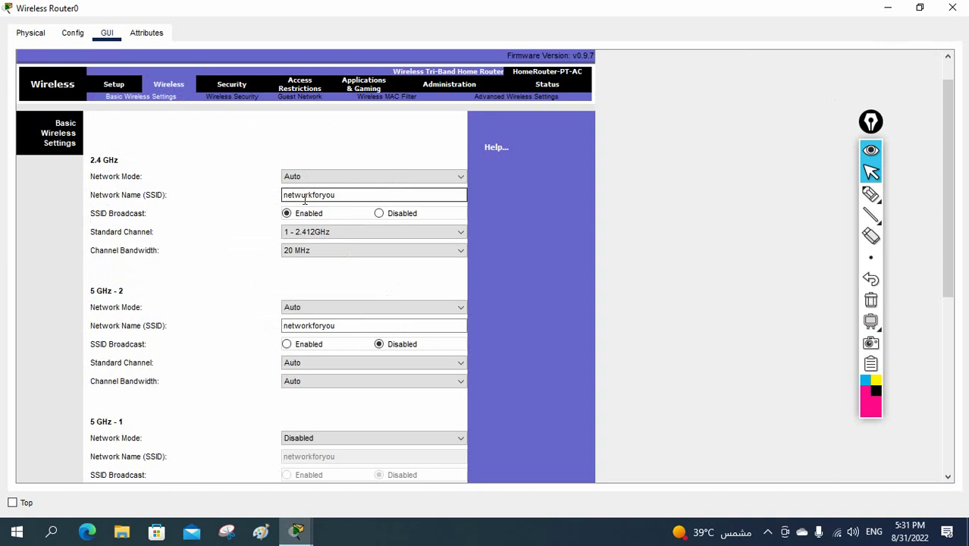
click(239, 99)
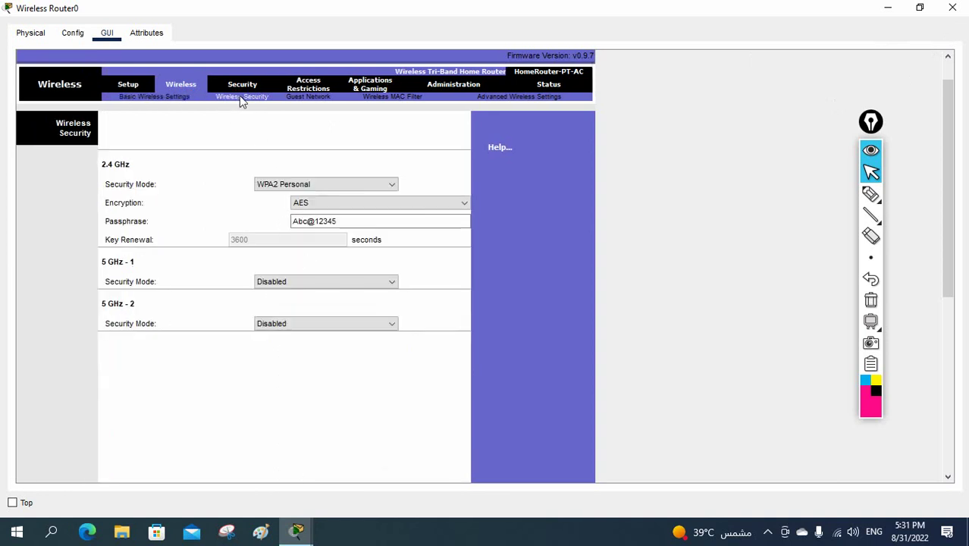
click(322, 225)
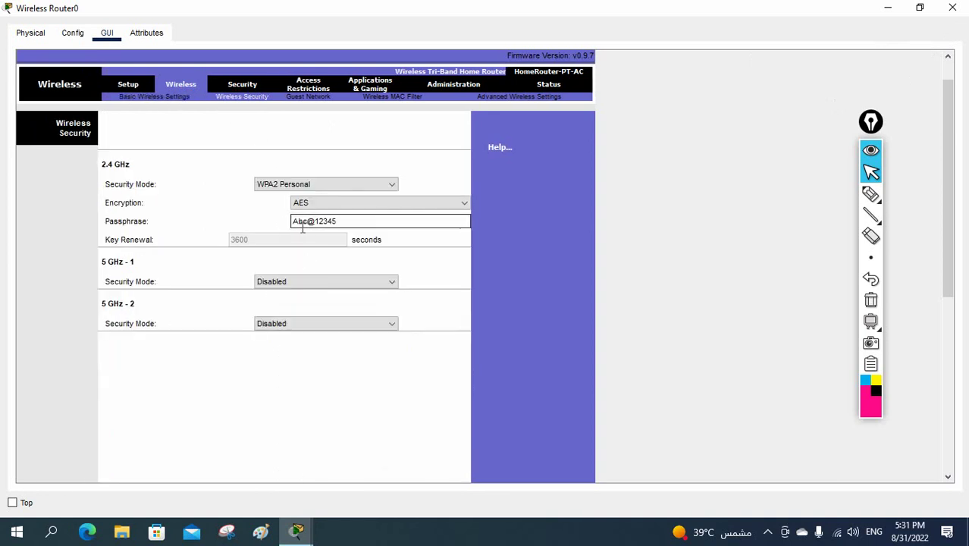
click(952, 8)
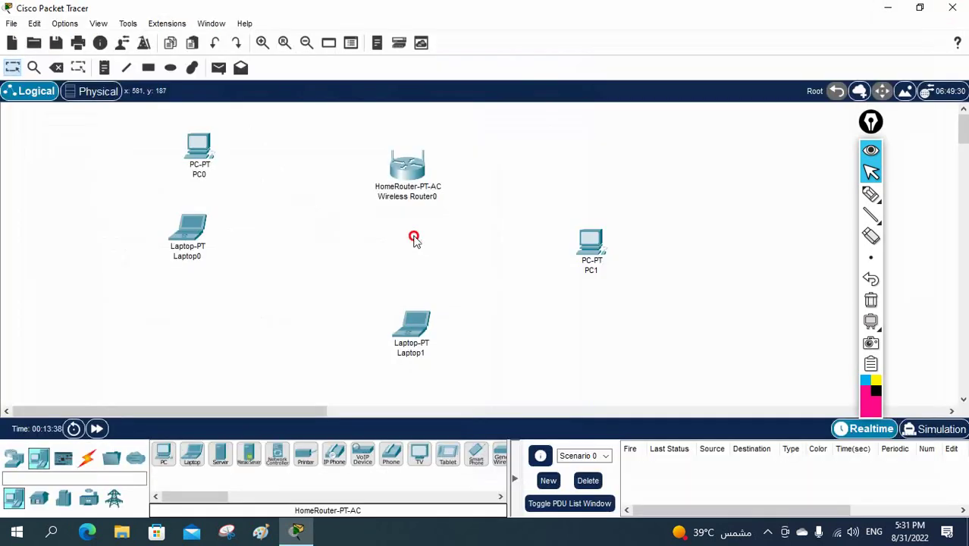
Swap PC0's network module for a WMP300N wireless card and show PC0's Desktop applications
click(201, 152)
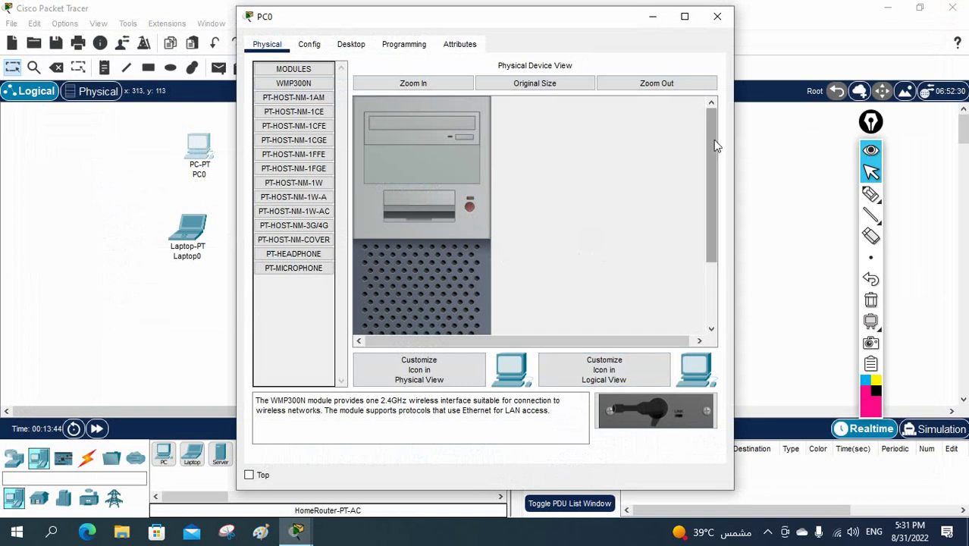
drag(715, 182, 722, 241)
drag(436, 305, 289, 304)
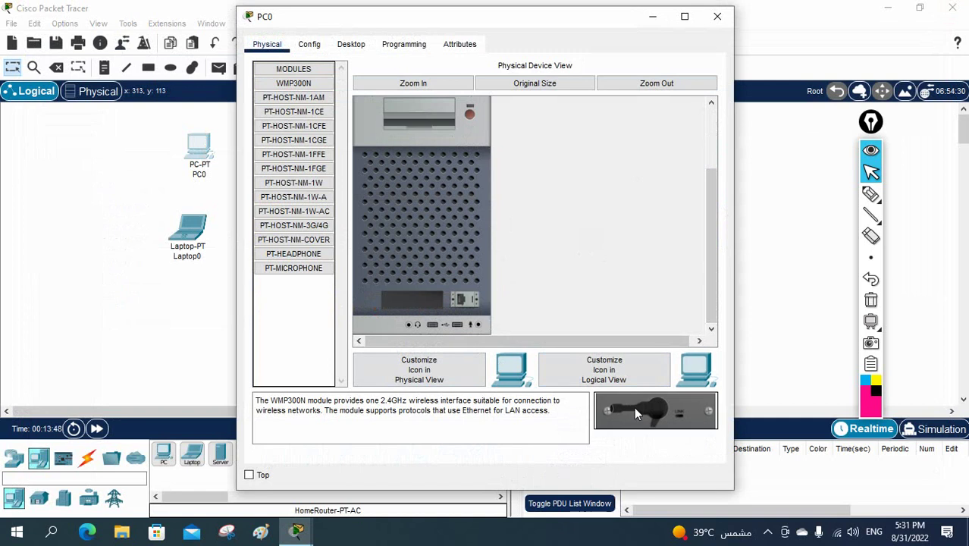
drag(633, 406, 408, 302)
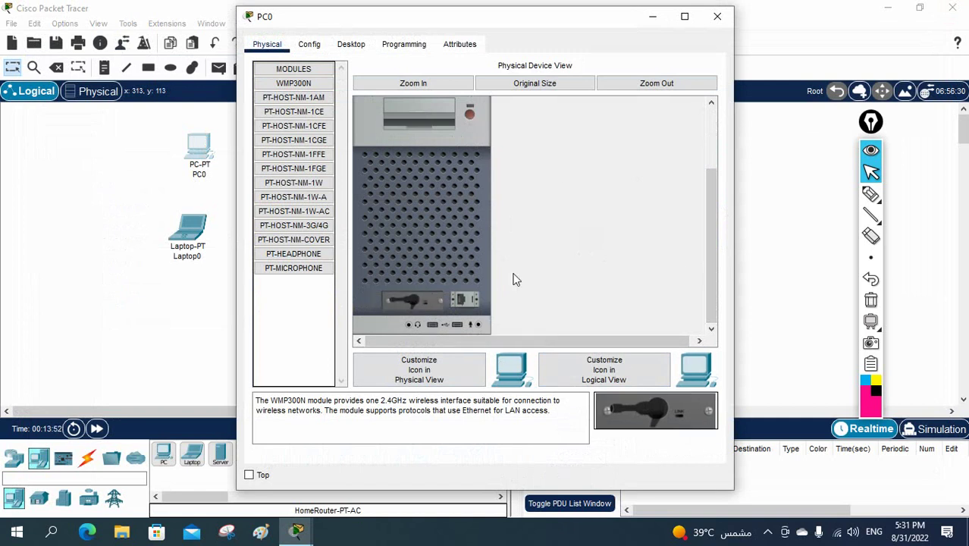
drag(710, 265, 716, 267)
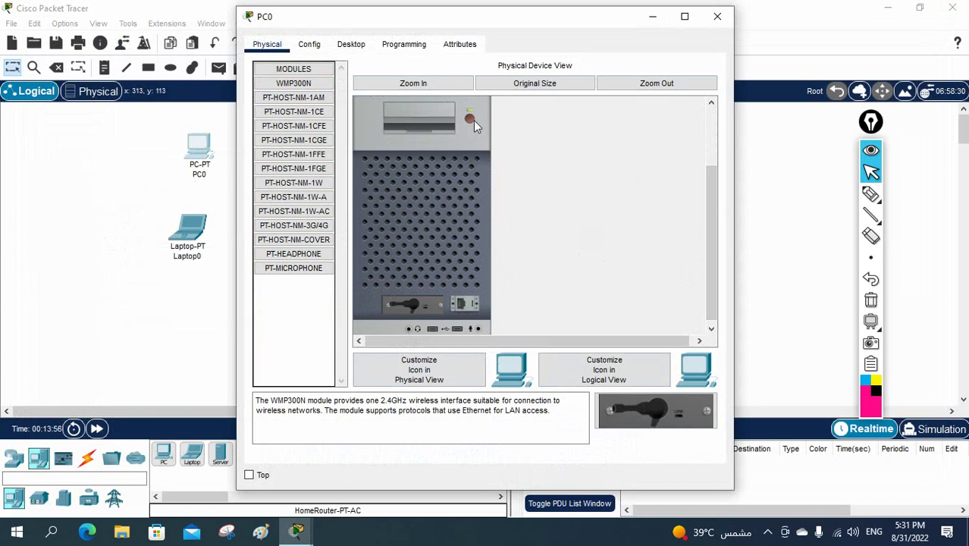
click(351, 46)
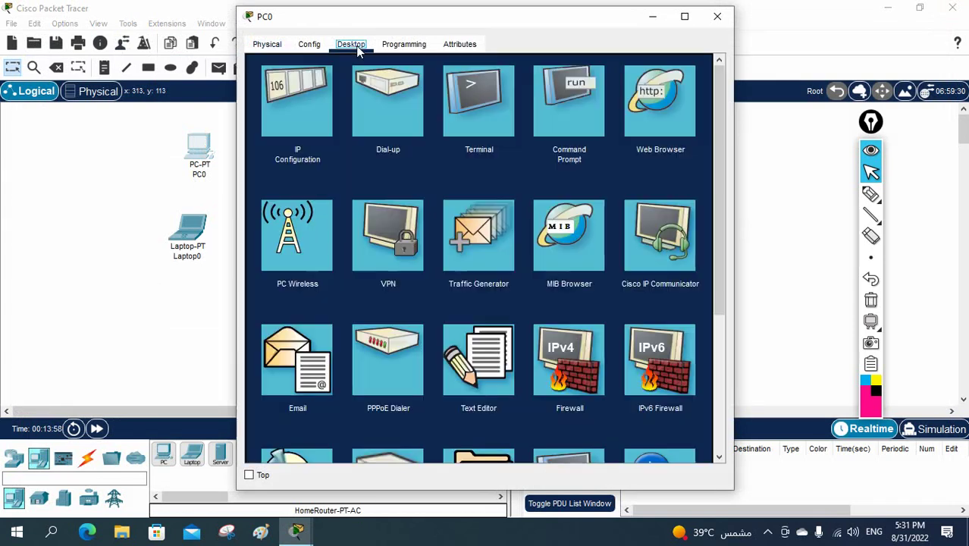
Connect PC0 to networkforyou in PC Wireless using the pre-shared key
click(308, 255)
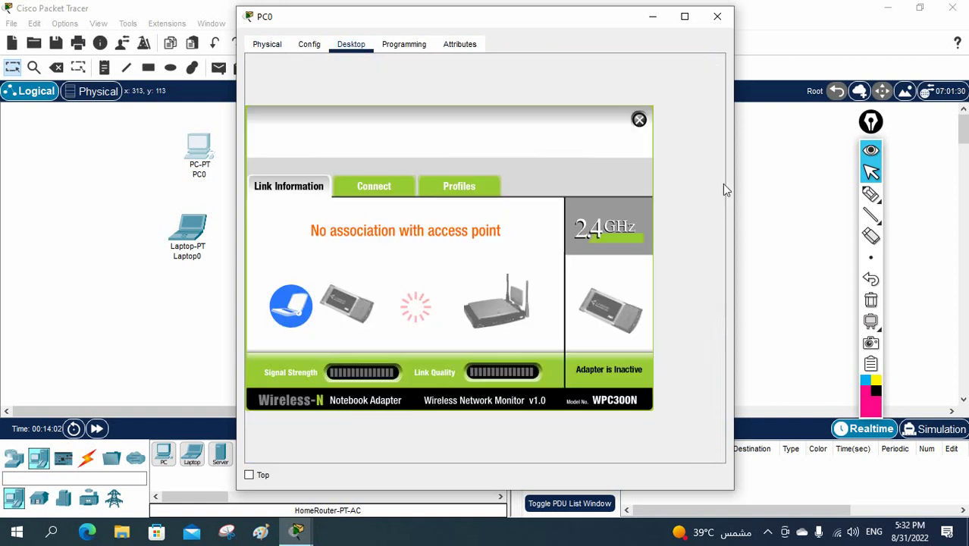
click(386, 192)
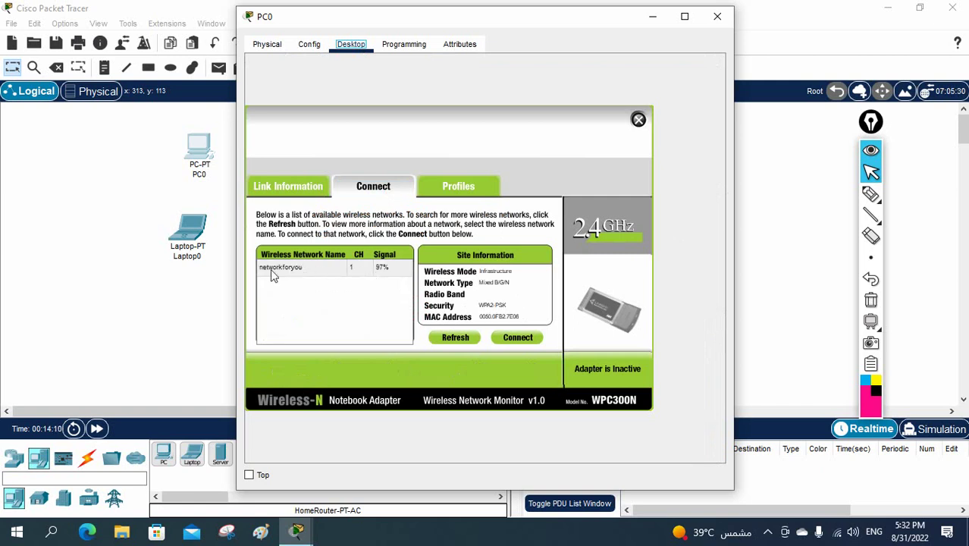
click(371, 268)
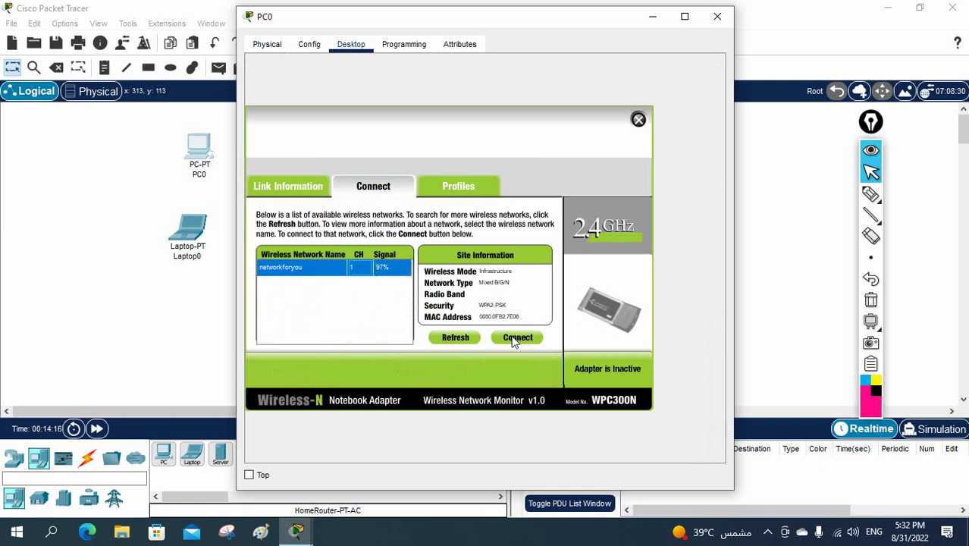
click(515, 338)
click(342, 279)
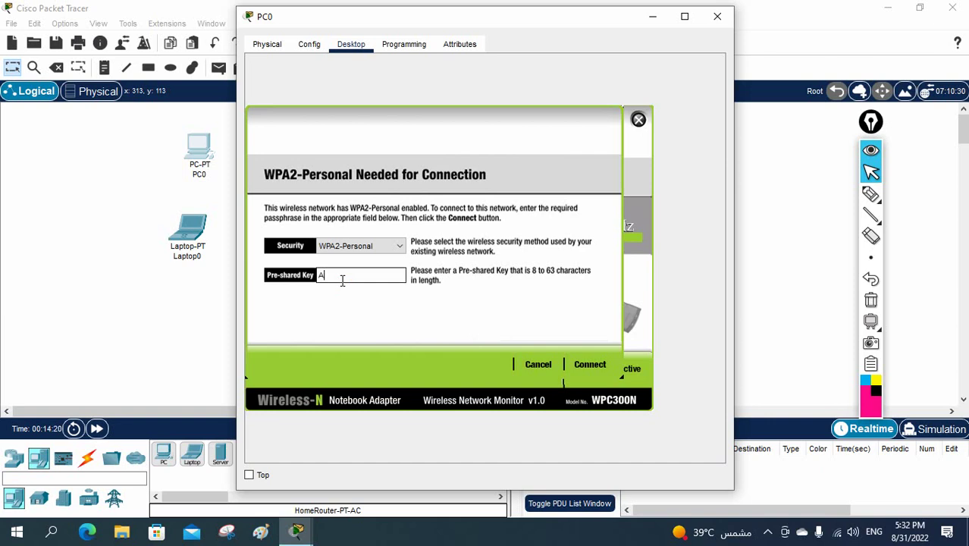
text(Abc)
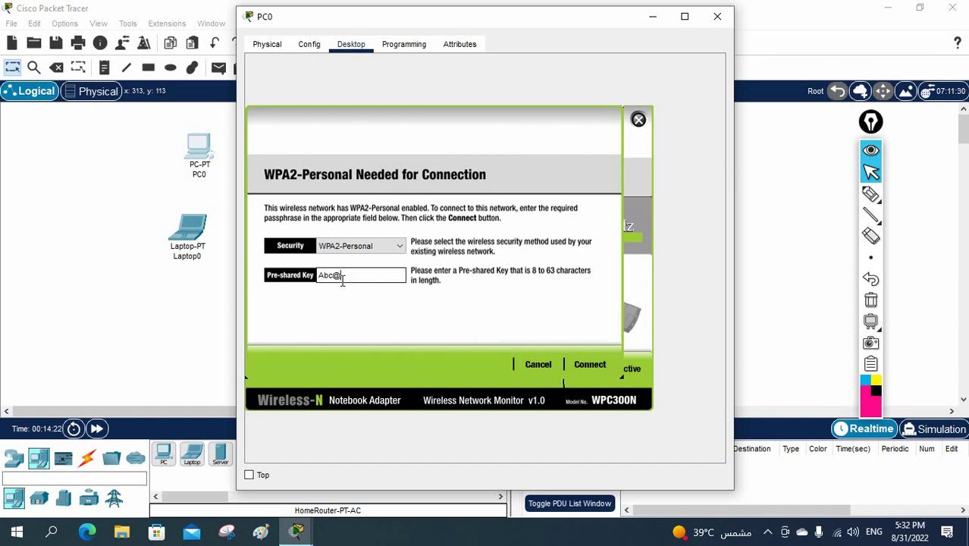
text(@12345)
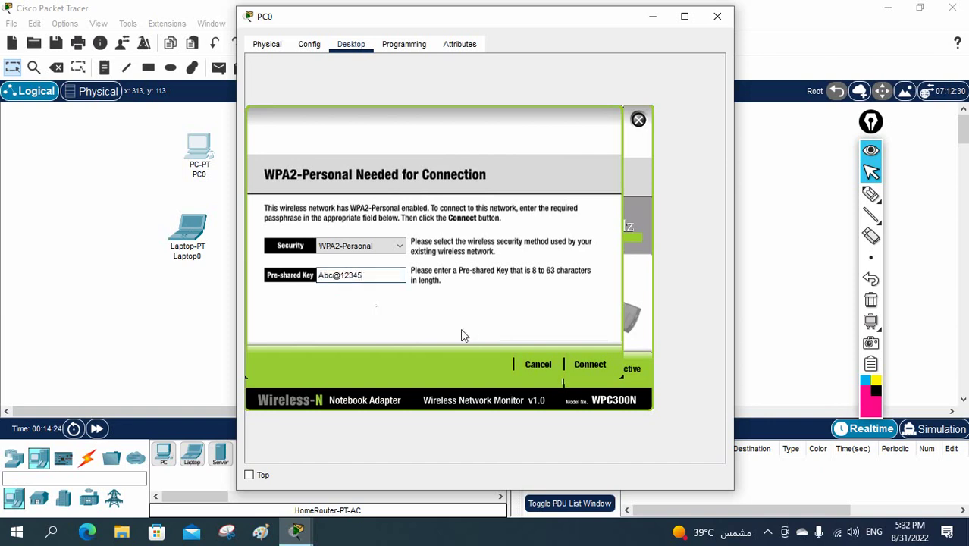
click(598, 363)
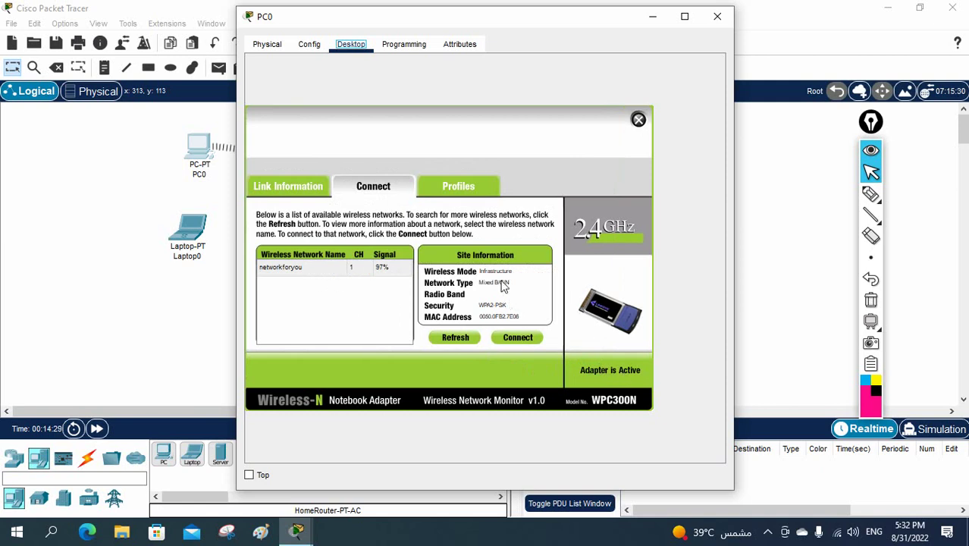
Confirm PC0 received DHCP address 192.168.1.100, then close its window
click(639, 120)
drag(594, 24, 699, 177)
click(386, 251)
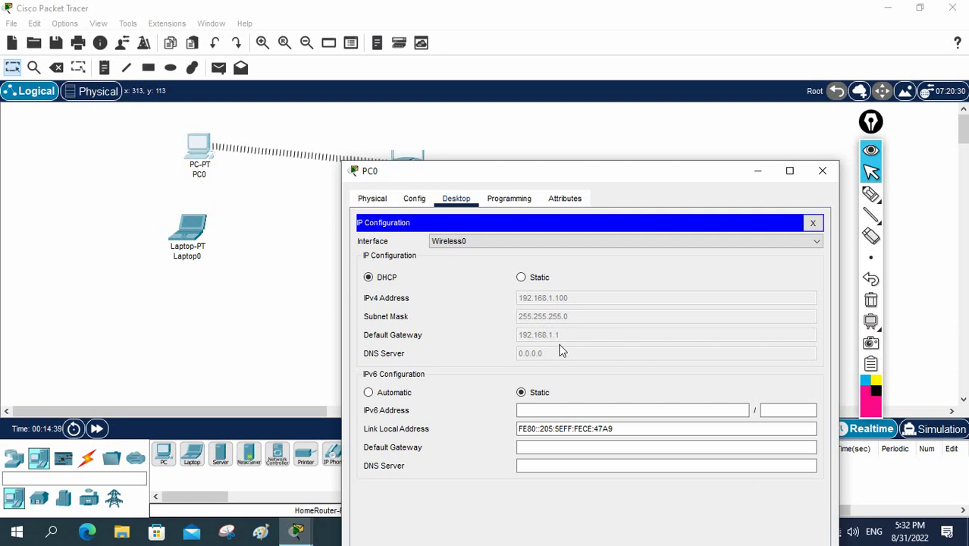
click(822, 171)
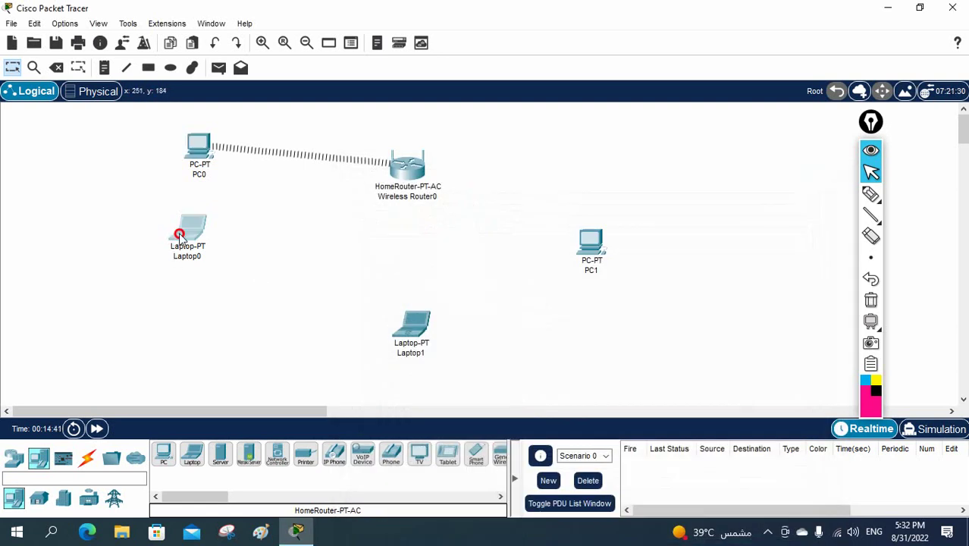
Replace Laptop0's network module with a WPC300N wireless card
click(181, 239)
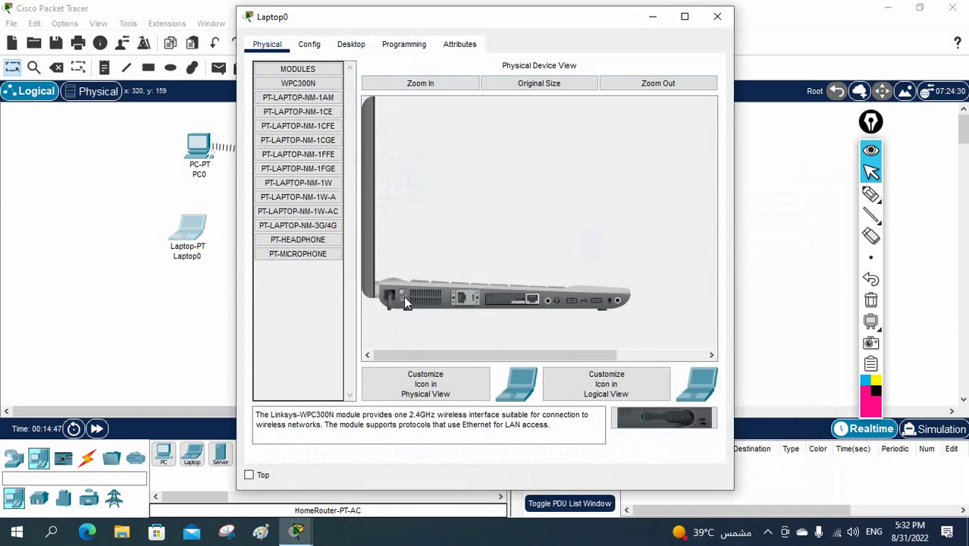
drag(405, 299, 289, 278)
drag(664, 419, 519, 304)
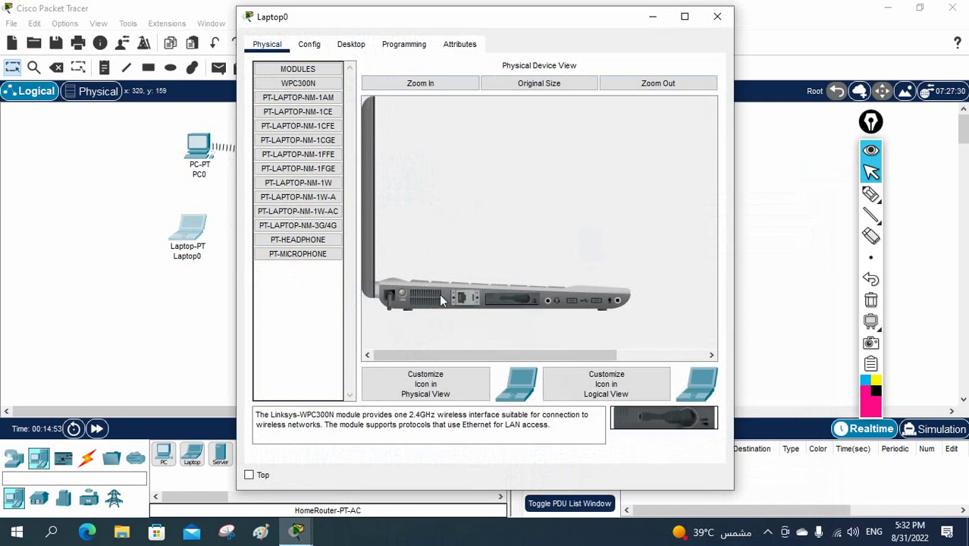
Join Laptop0 to networkforyou with the pre-shared key and close its window
click(364, 46)
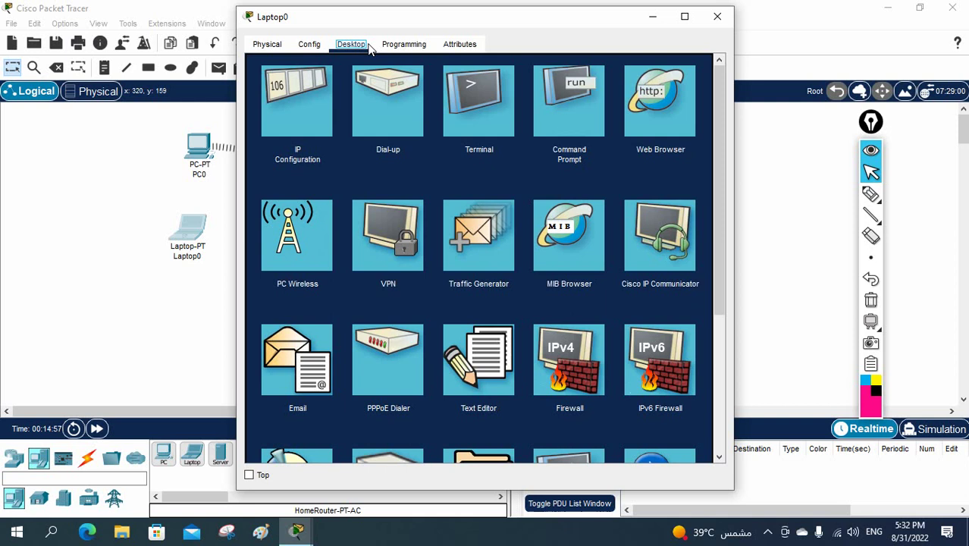
click(317, 252)
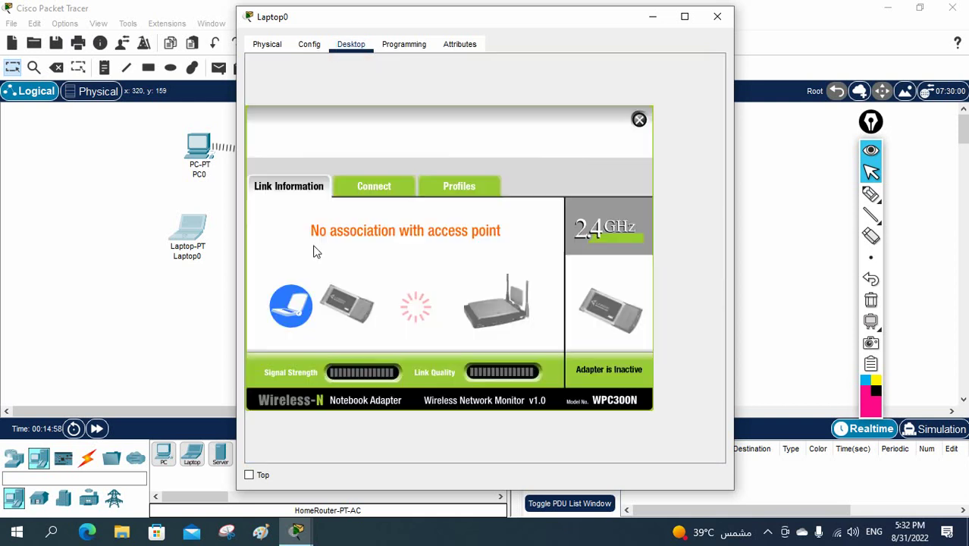
click(362, 184)
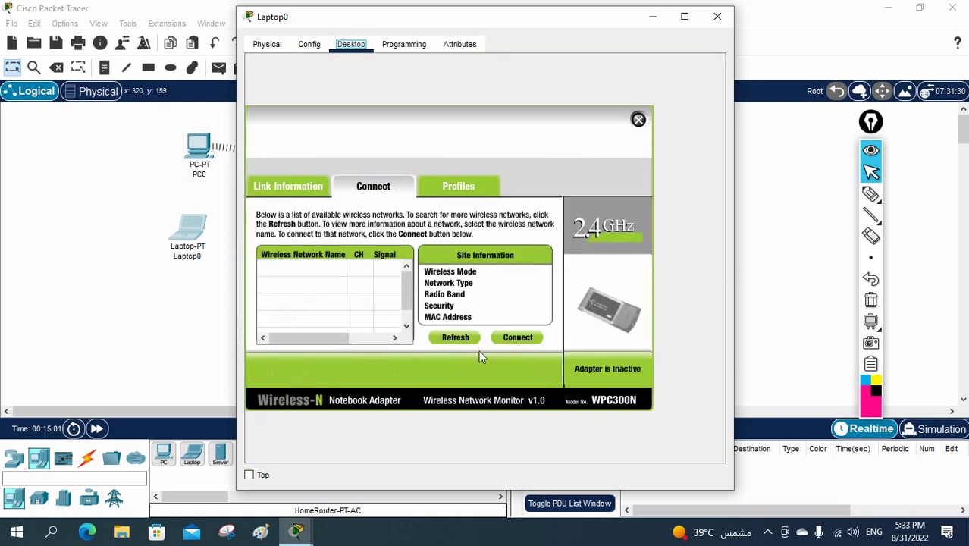
click(457, 341)
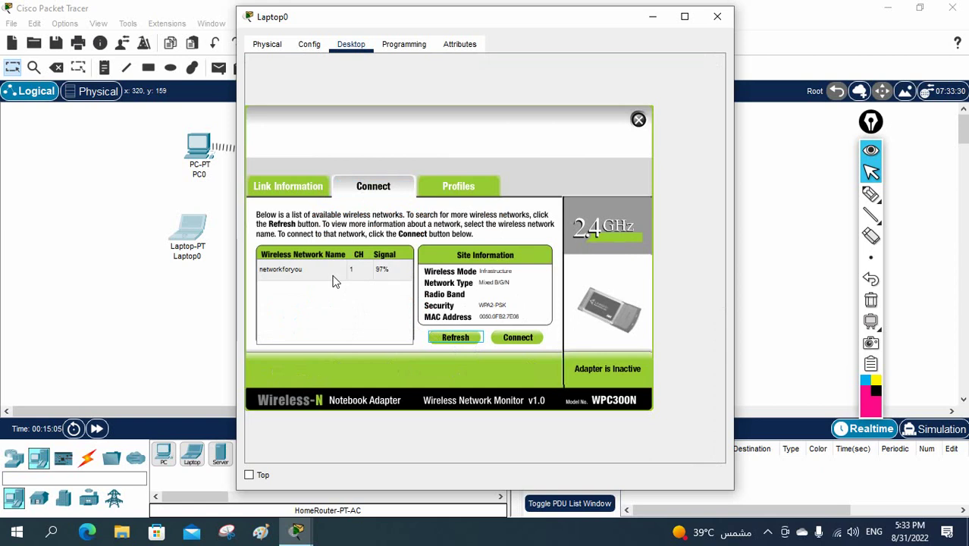
click(326, 272)
click(512, 339)
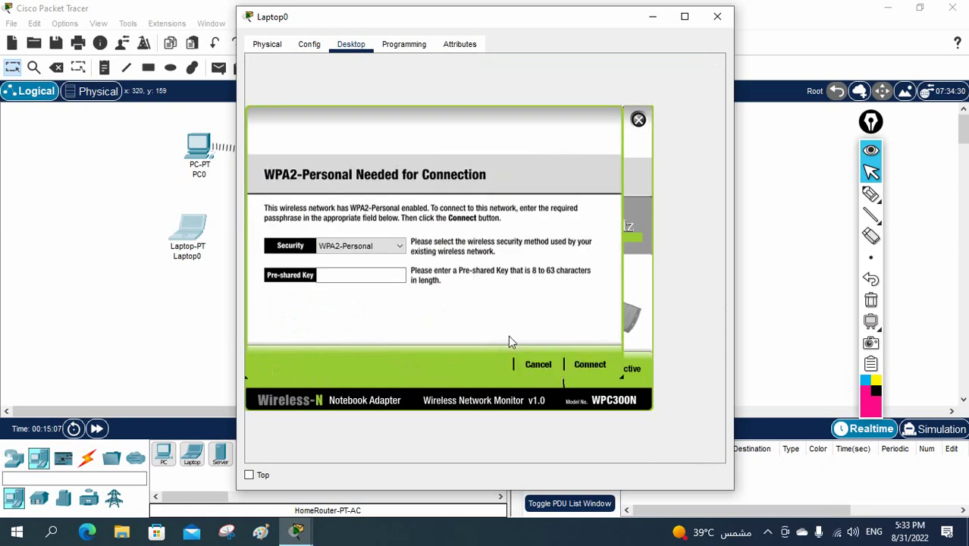
click(383, 275)
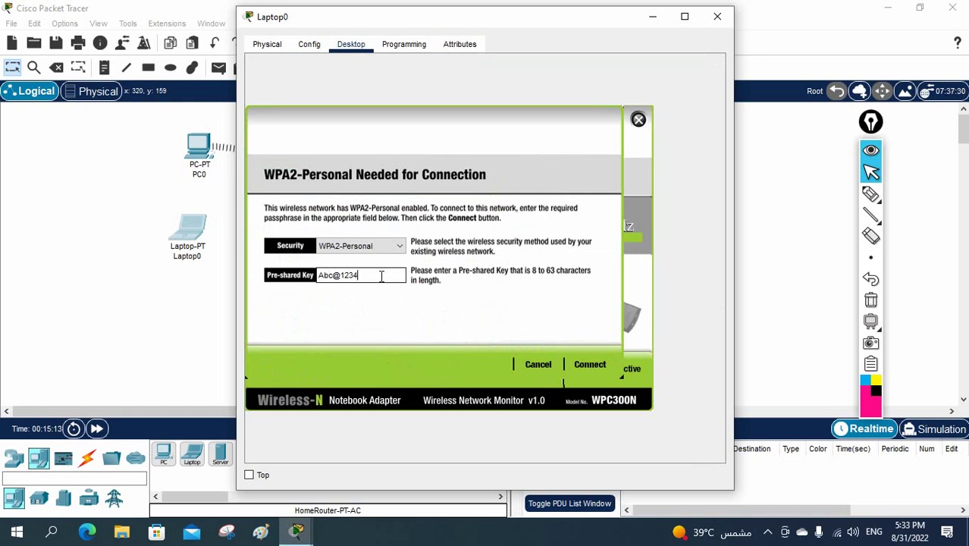
drag(381, 275, 270, 274)
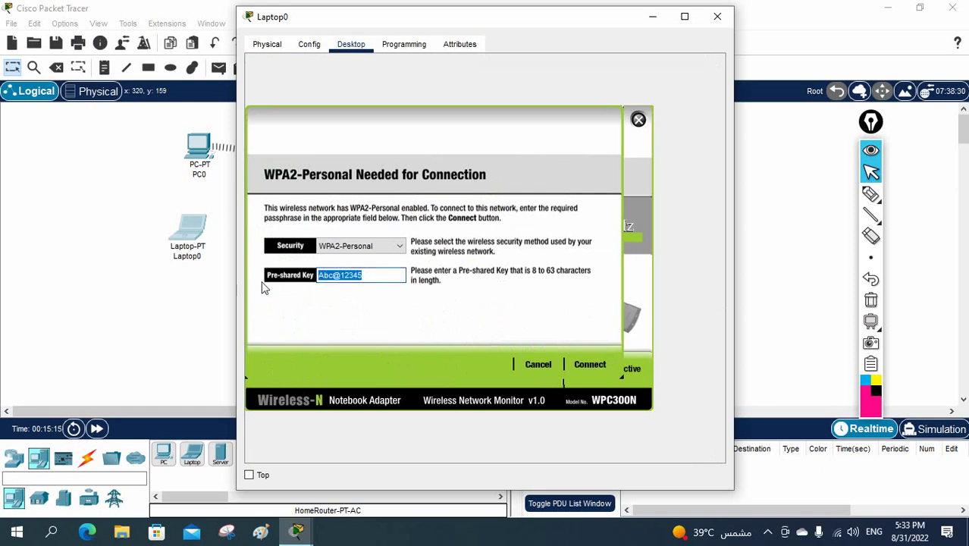
click(596, 364)
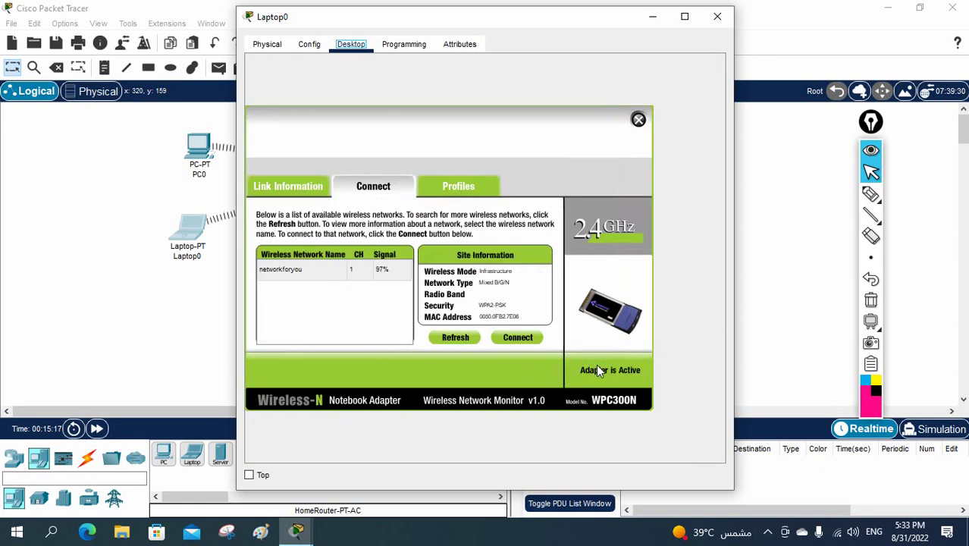
click(714, 21)
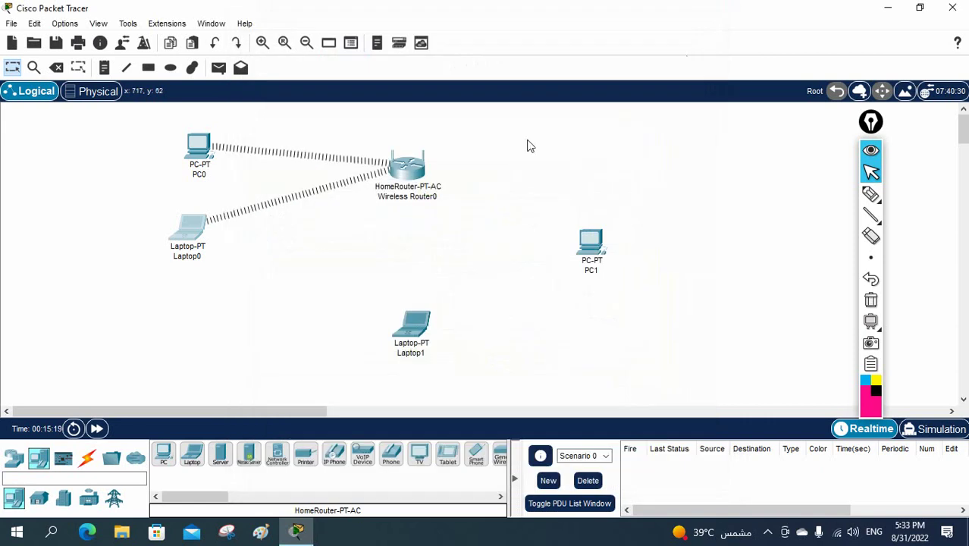
Pull Laptop1's old module and scan for wireless networks in PC Wireless
click(427, 331)
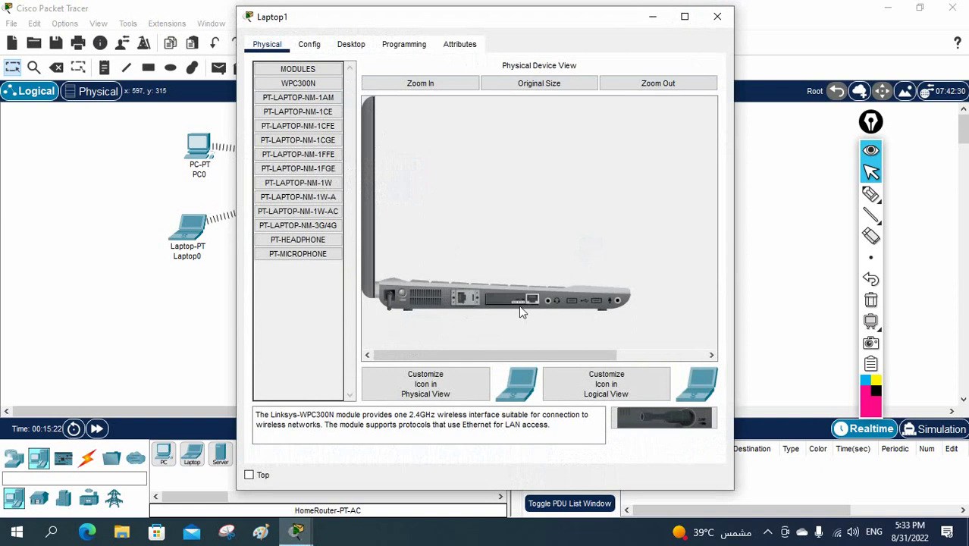
mouse_move(520, 310)
mouse_down()
mouse_move(320, 296)
mouse_move(625, 433)
mouse_move(582, 370)
mouse_move(513, 311)
mouse_up()
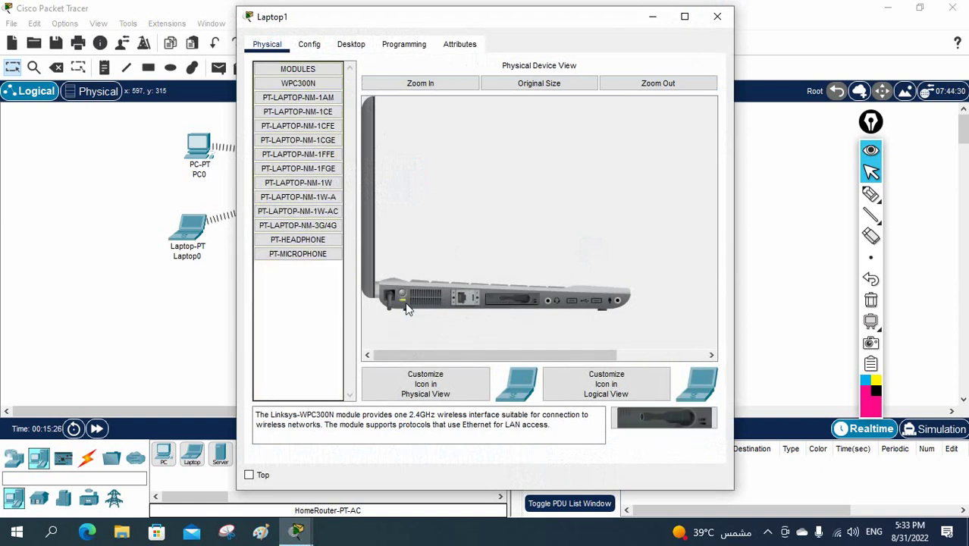
click(351, 44)
click(278, 244)
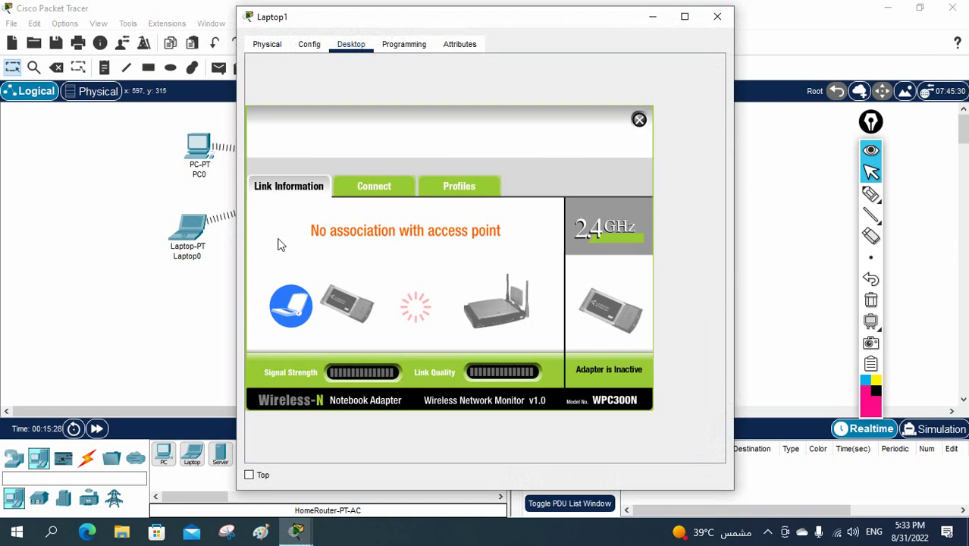
click(382, 187)
click(451, 339)
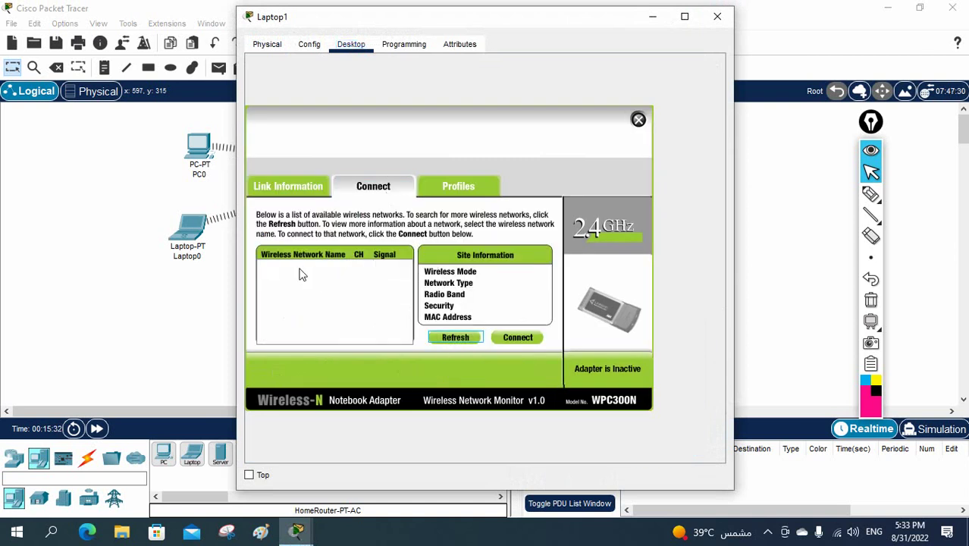
Connect Laptop1 to networkforyou with the pre-shared key and close its window
drag(391, 24, 596, 35)
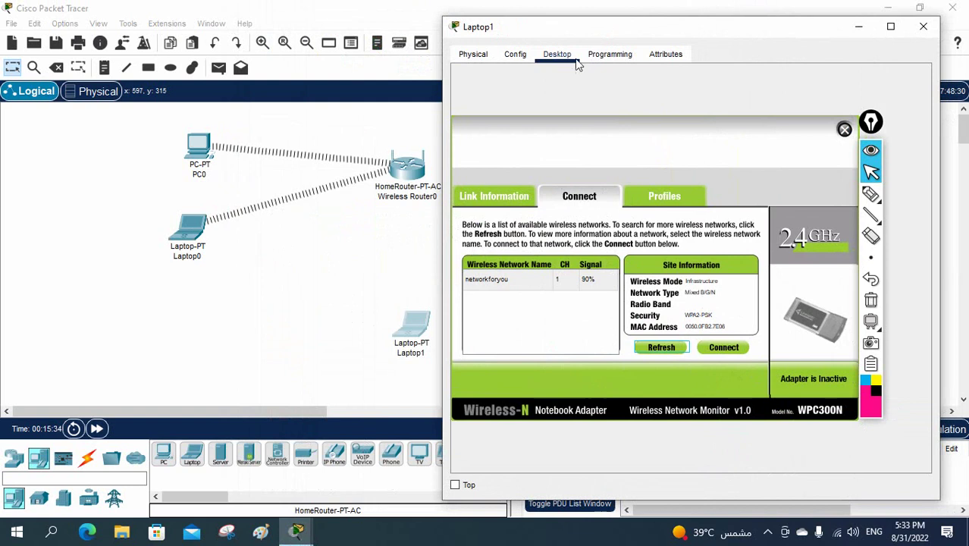
click(512, 281)
click(725, 348)
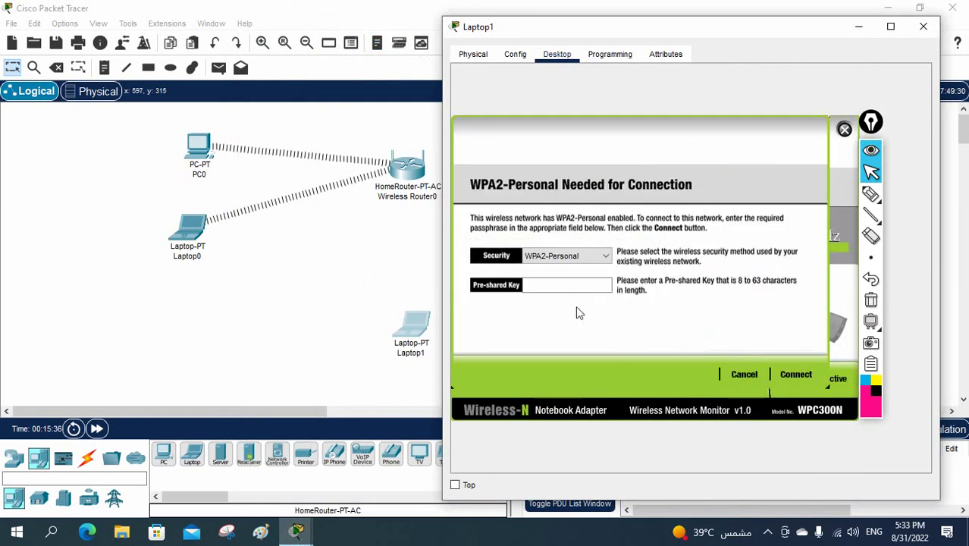
click(564, 287)
text(abc@12345)
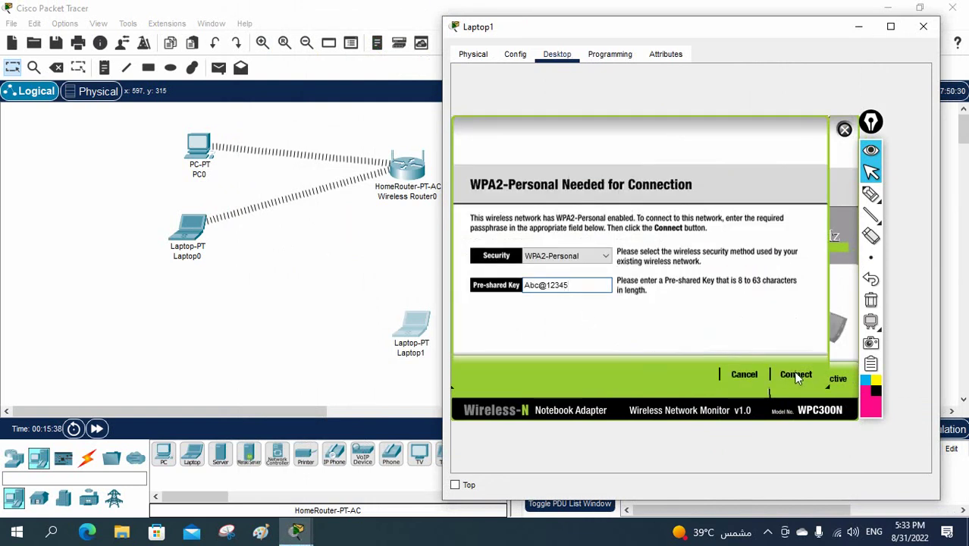
click(795, 374)
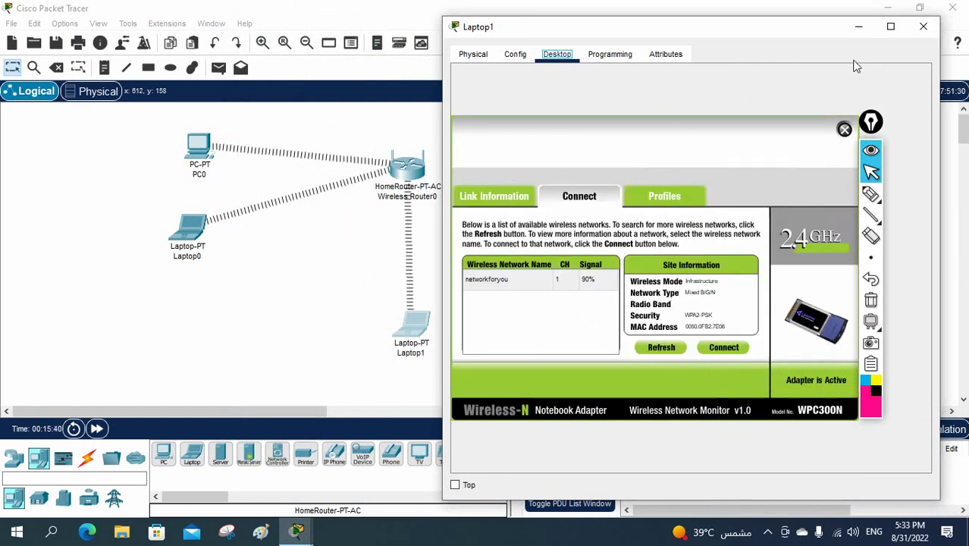
click(924, 26)
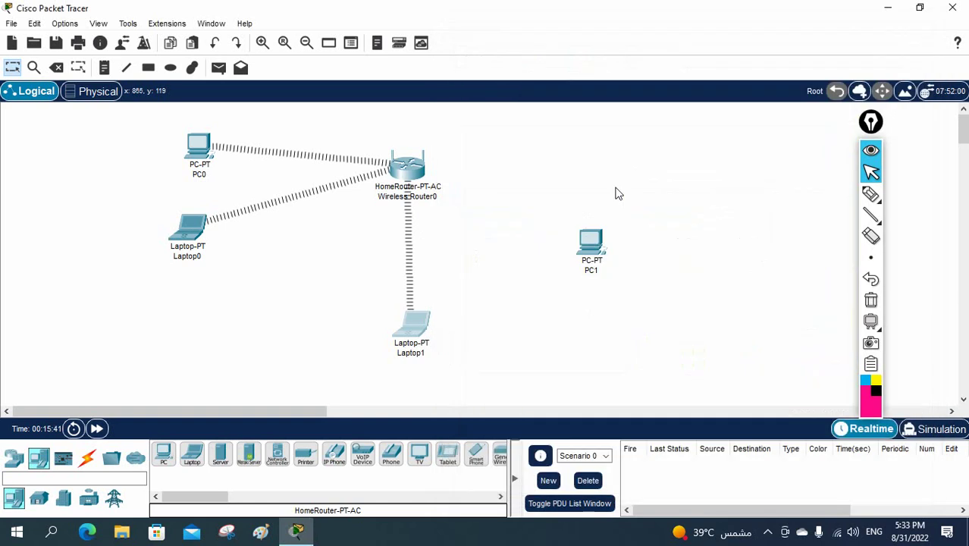
Replace PC1's network module with a WMP300N wireless card
double_click(591, 244)
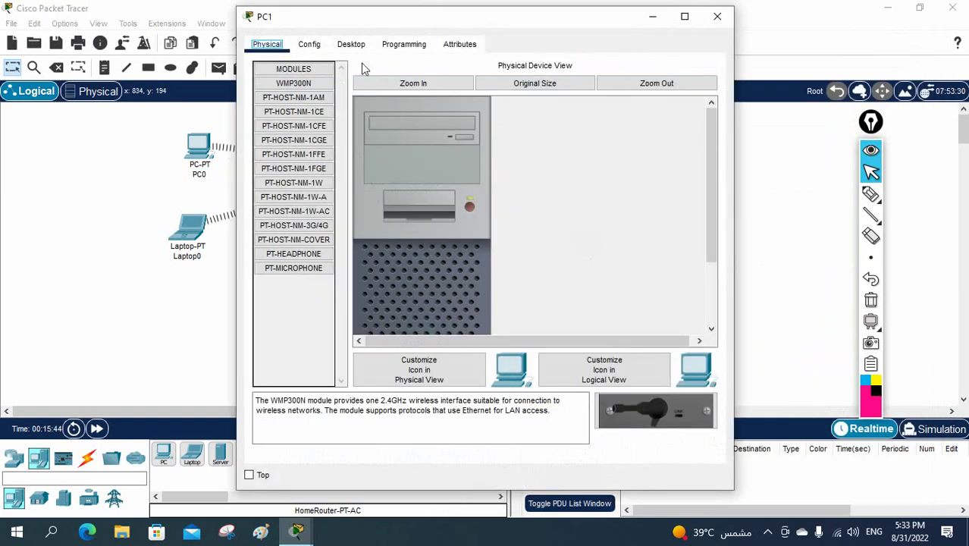
click(470, 208)
drag(712, 144, 699, 273)
drag(417, 300, 289, 299)
drag(655, 410, 430, 305)
Scan for wireless networks in PC1's PC Wireless app and rearrange the windows and PC1 icon
click(360, 47)
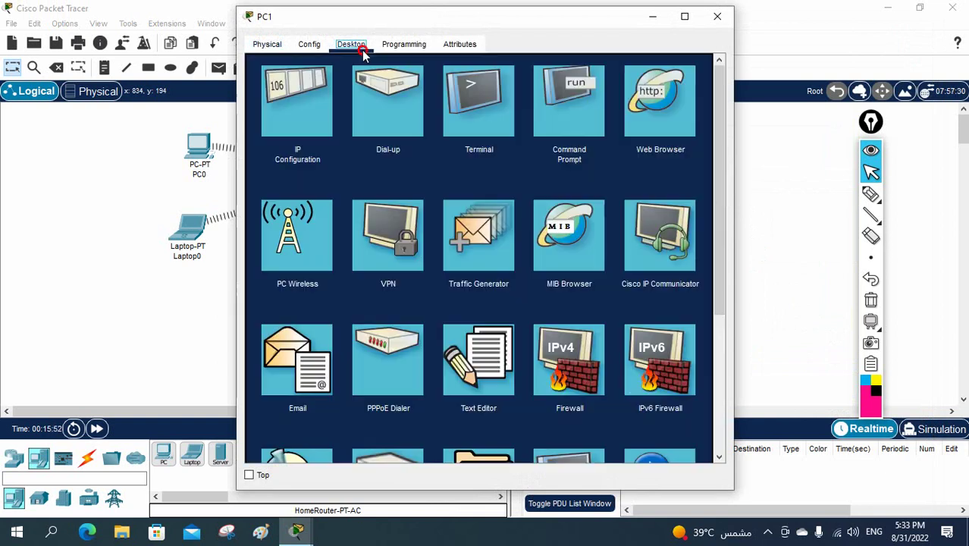
click(315, 220)
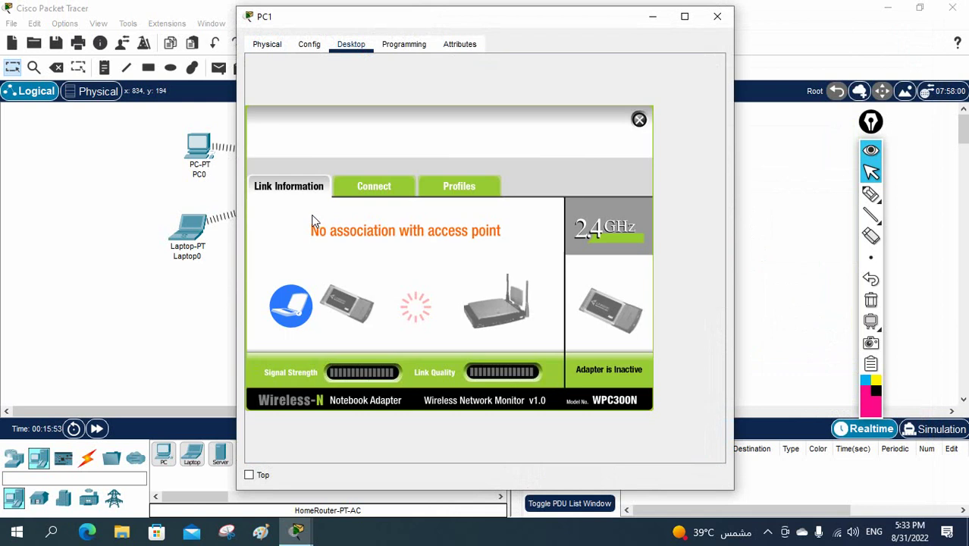
click(376, 187)
click(457, 338)
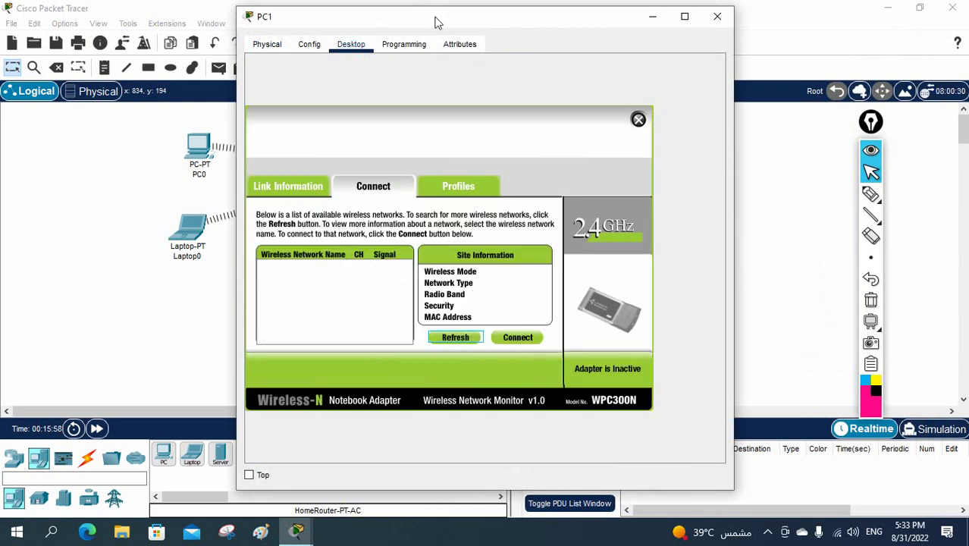
drag(435, 17, 810, 113)
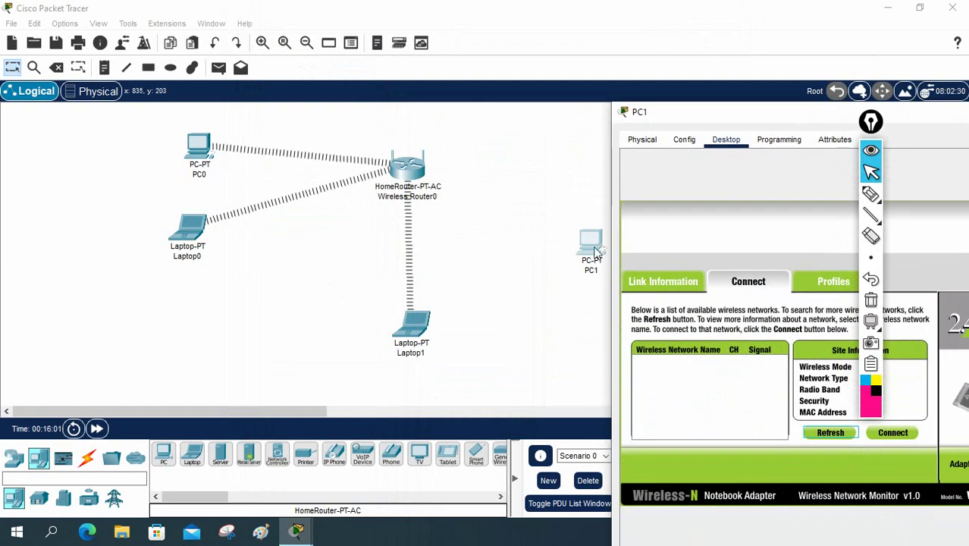
drag(592, 248, 485, 144)
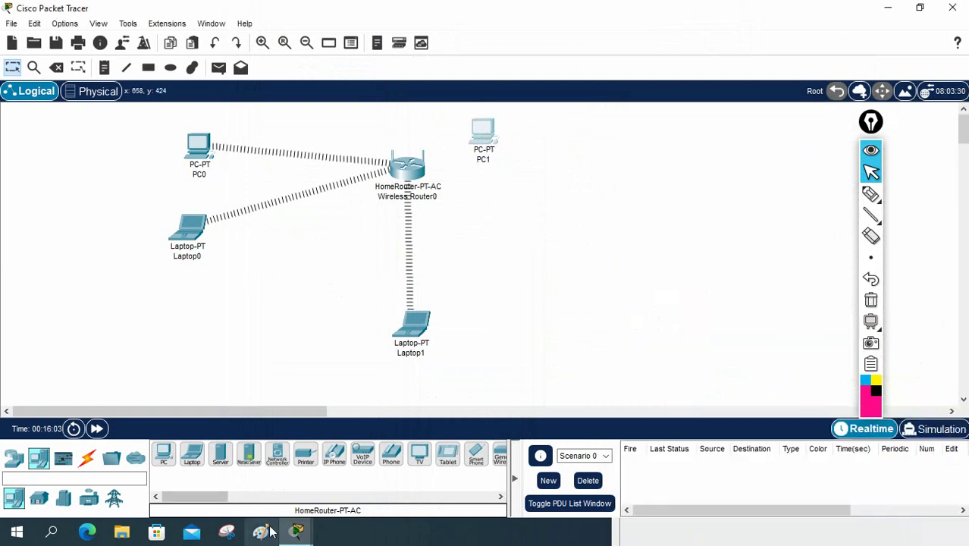
mouse_move(297, 530)
click(387, 506)
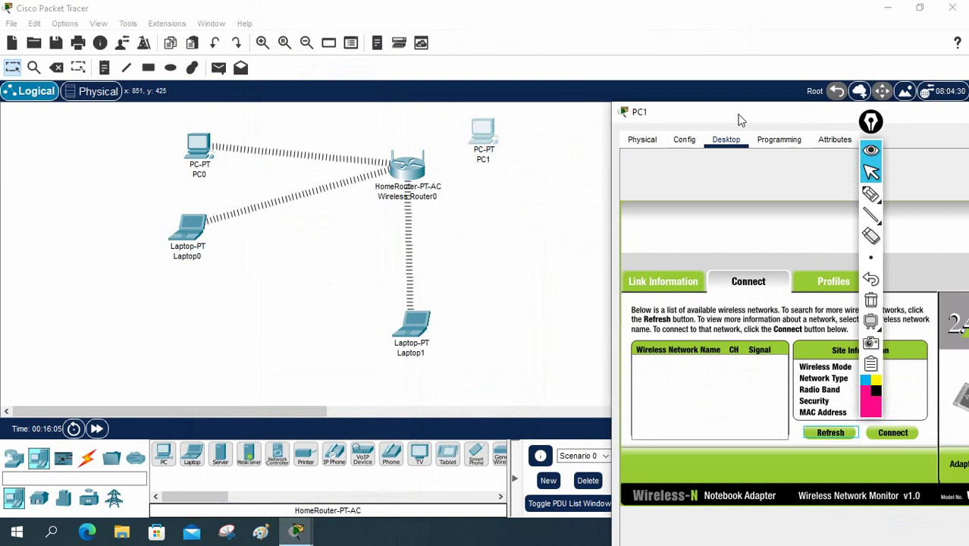
drag(739, 114, 637, 38)
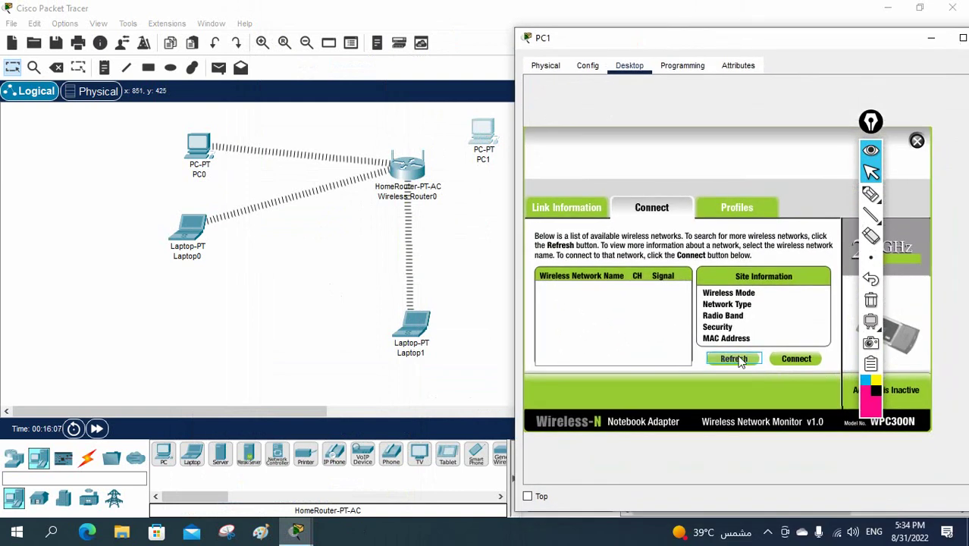
mouse_move(871, 123)
mouse_down()
mouse_move(741, 144)
mouse_move(148, 135)
mouse_move(68, 113)
mouse_up()
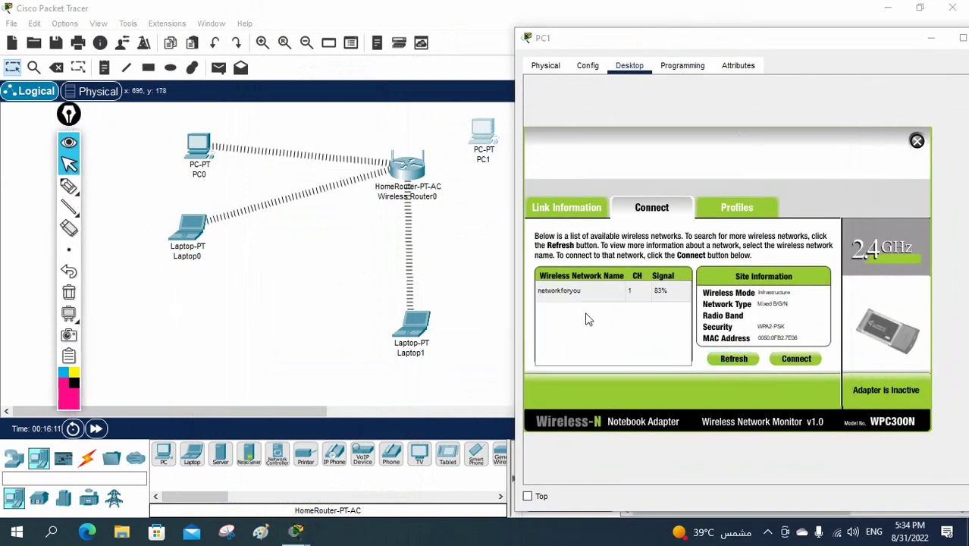
Connect PC1 to networkforyou with the pre-shared key
click(585, 292)
click(796, 358)
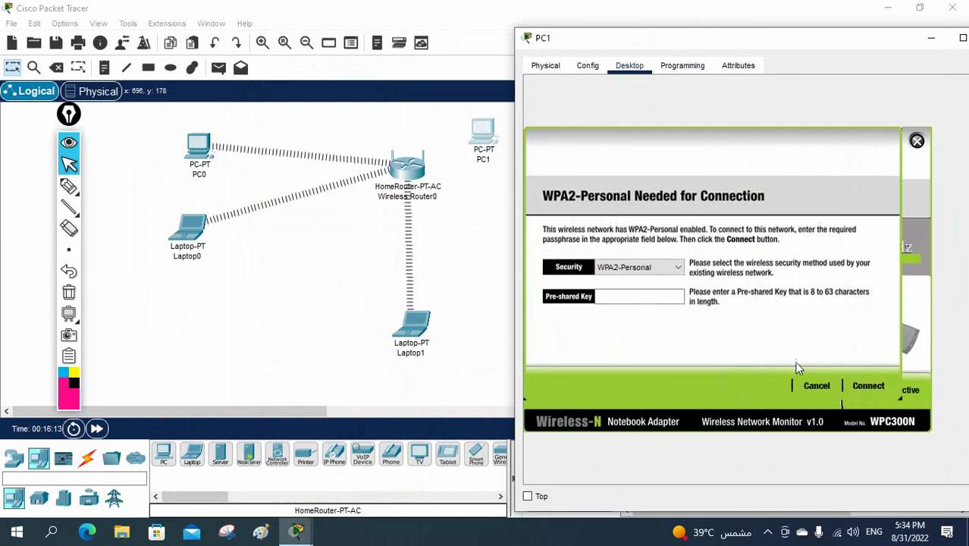
click(618, 298)
text(ilov@12345)
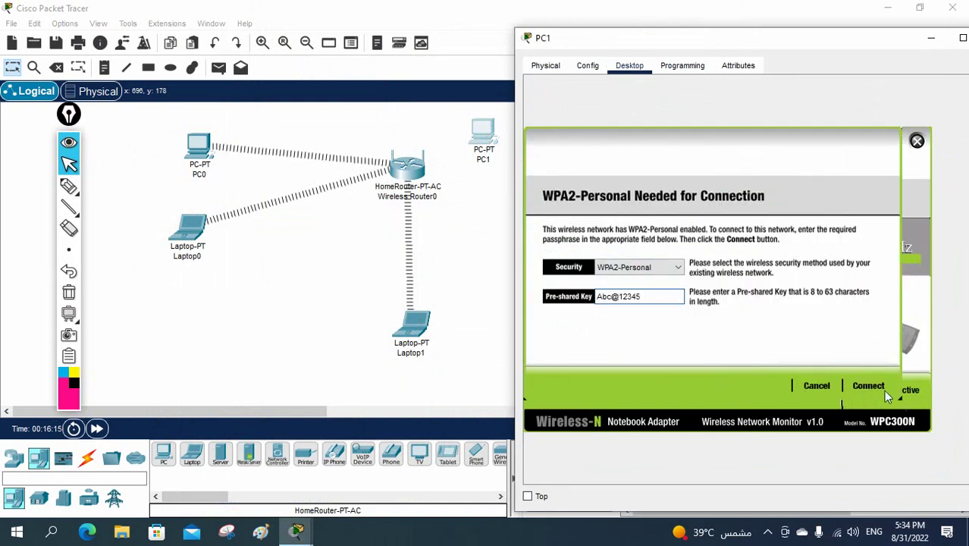
click(878, 388)
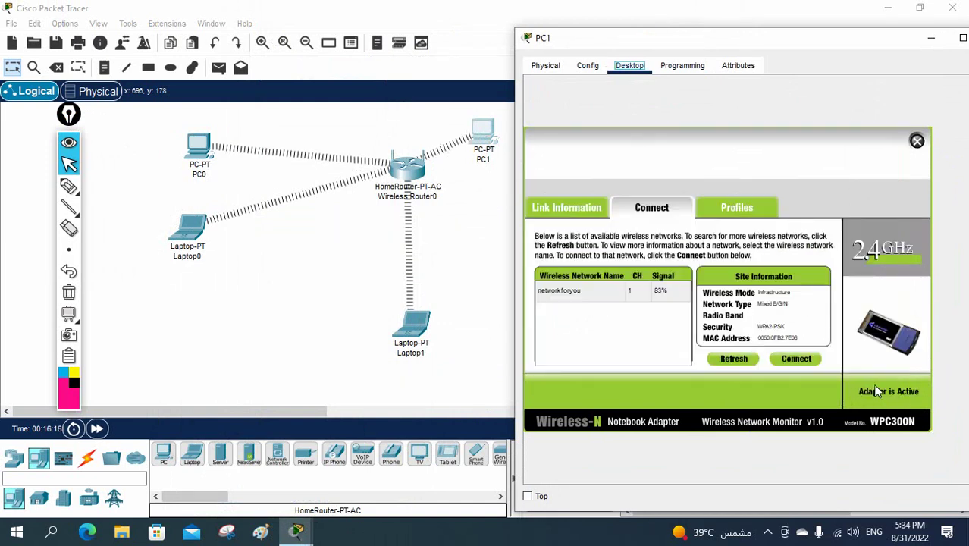
click(916, 141)
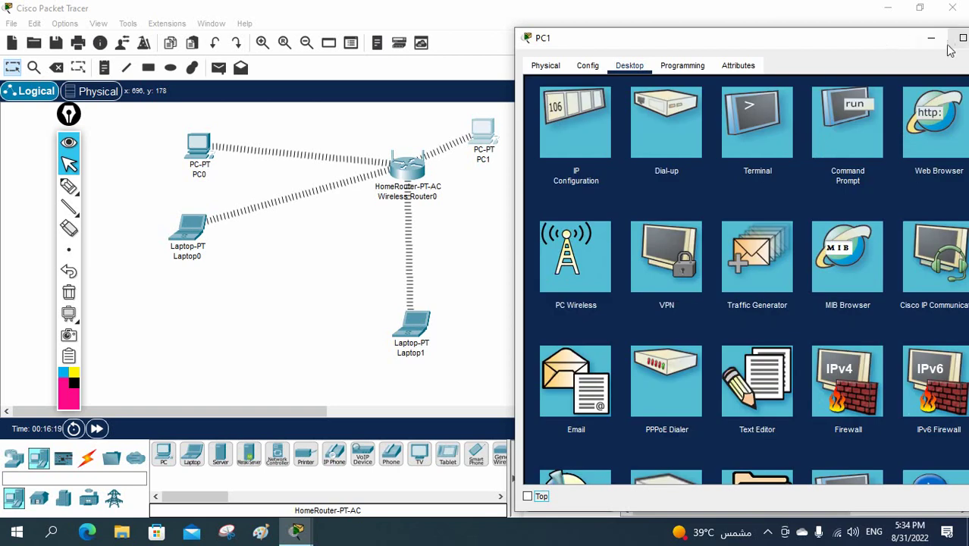
Confirm PC1's DHCP address 192.168.1.103 and close its window
drag(841, 43, 772, 97)
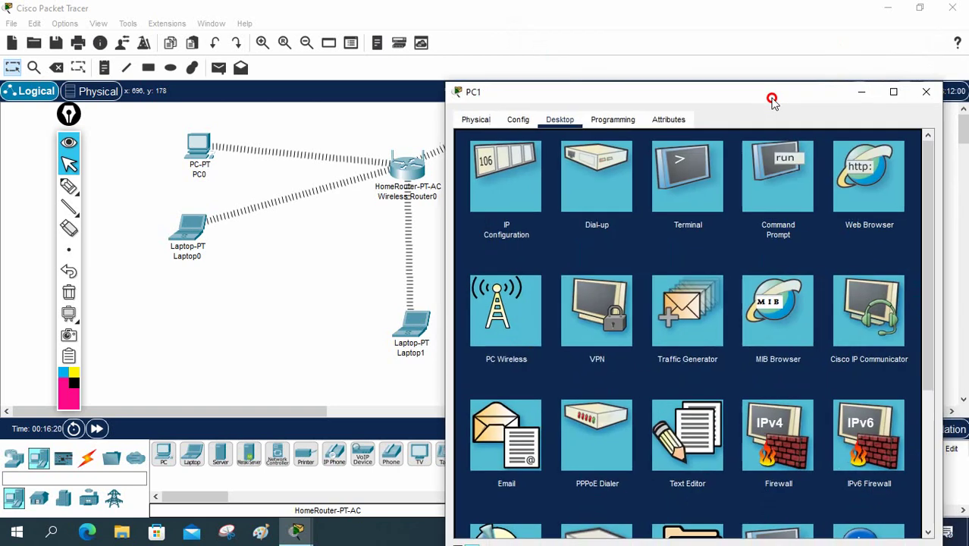
click(523, 184)
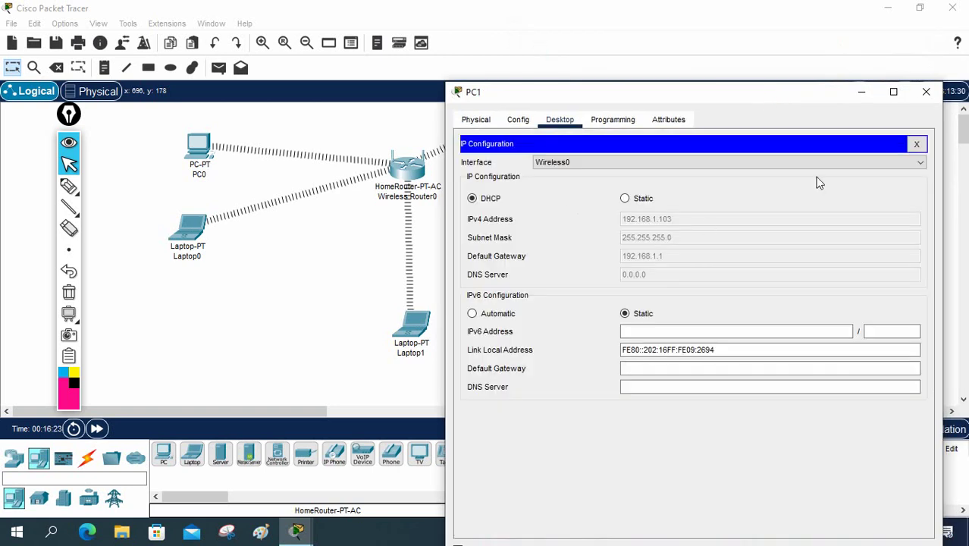
click(926, 91)
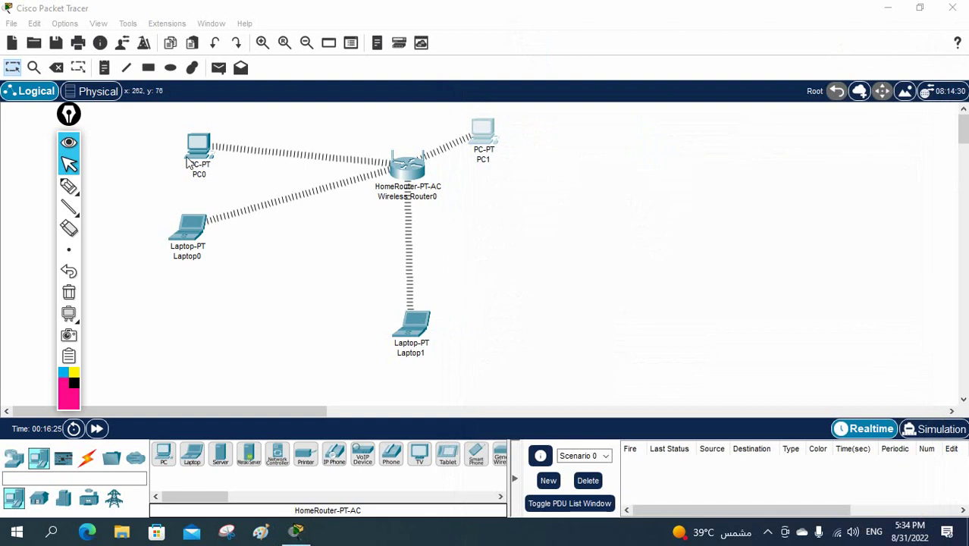
Ping 192.168.1.103 from Laptop0's Command Prompt, confirm 0% loss, and close the window
click(201, 235)
click(570, 127)
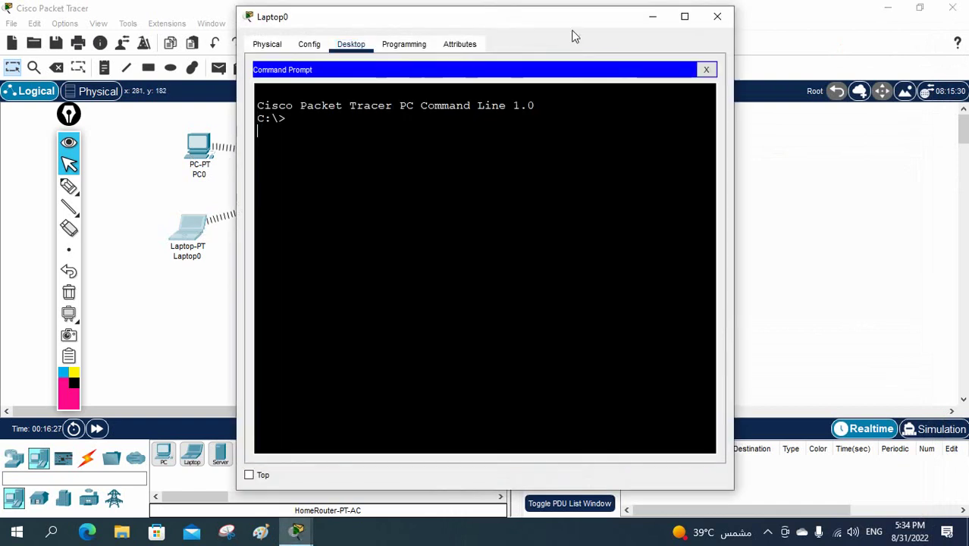
drag(574, 18, 849, 167)
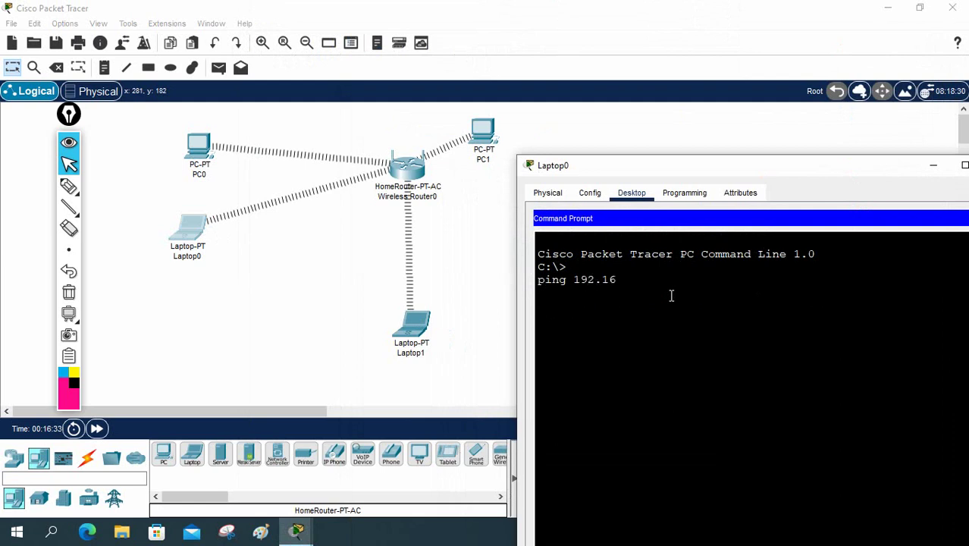
text(ping 192.168.1.103)
key(Return)
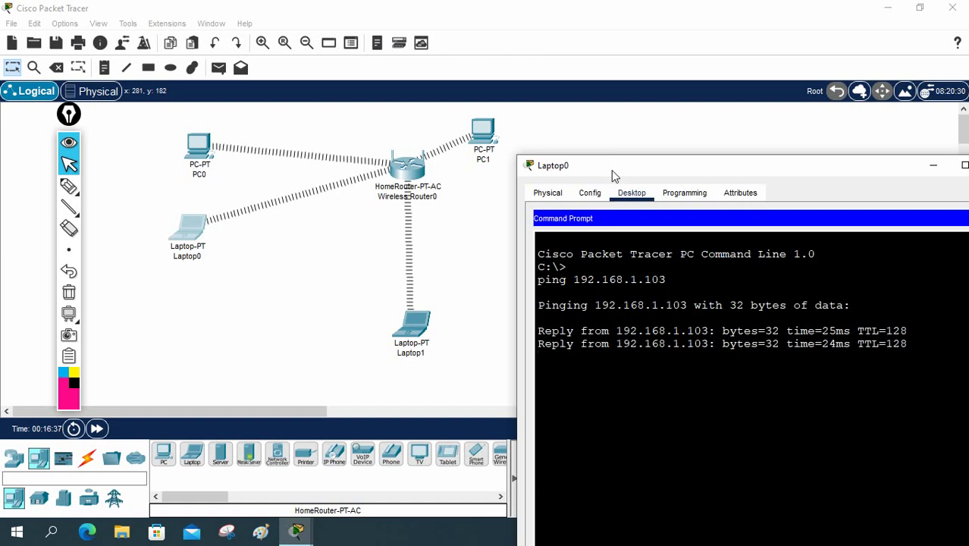
drag(611, 169, 617, 85)
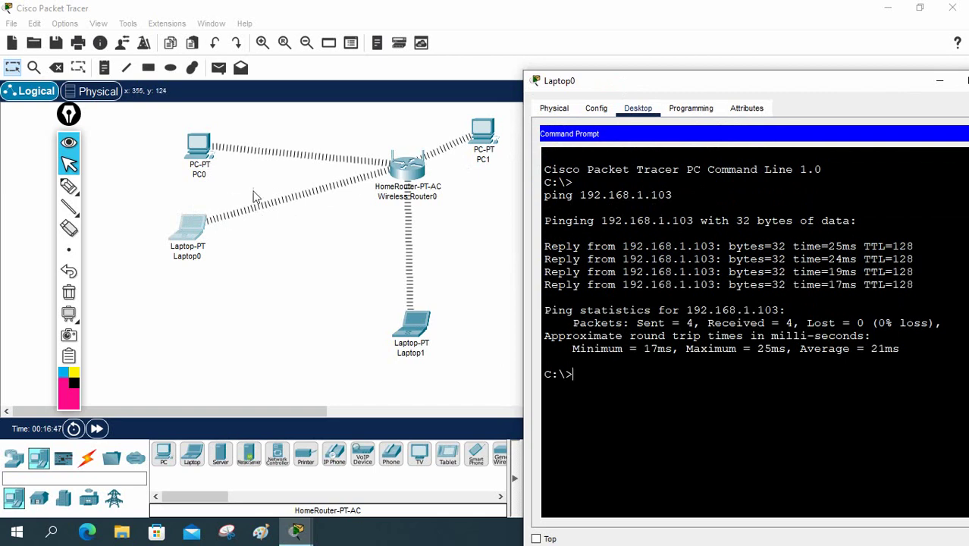
drag(695, 86, 433, 69)
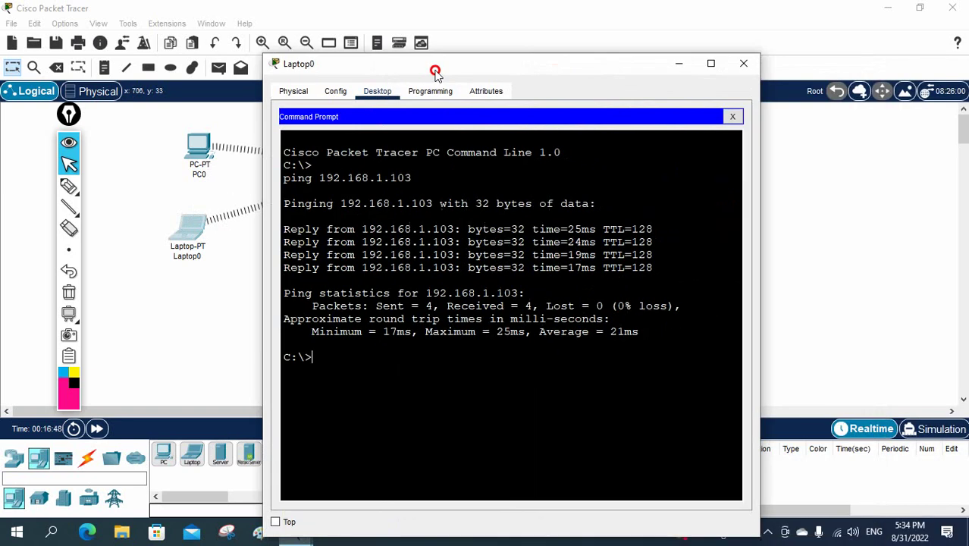
click(747, 64)
Add Server0, swap its default module for the WMP300N wireless adapter, and power it on
drag(219, 453, 512, 240)
click(510, 241)
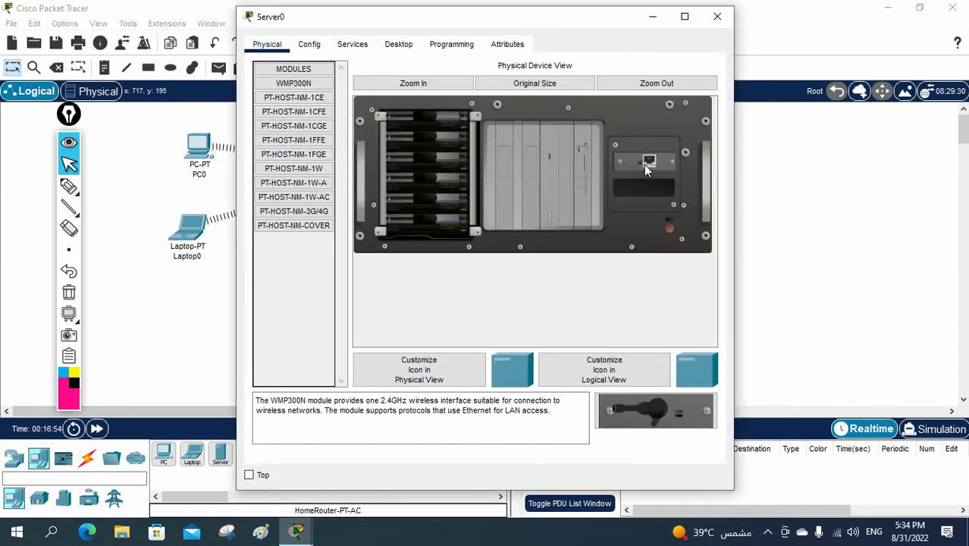
drag(646, 168, 315, 250)
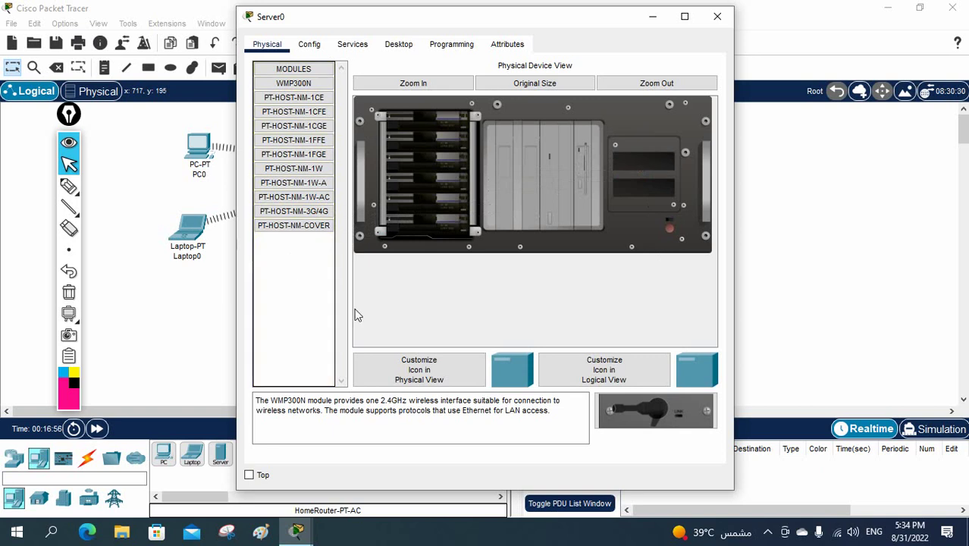
drag(614, 408, 644, 165)
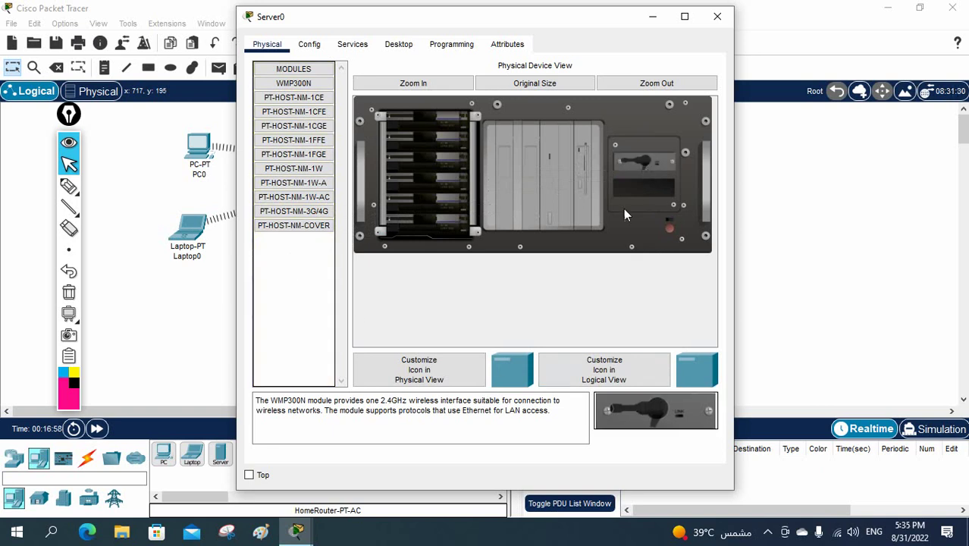
click(667, 229)
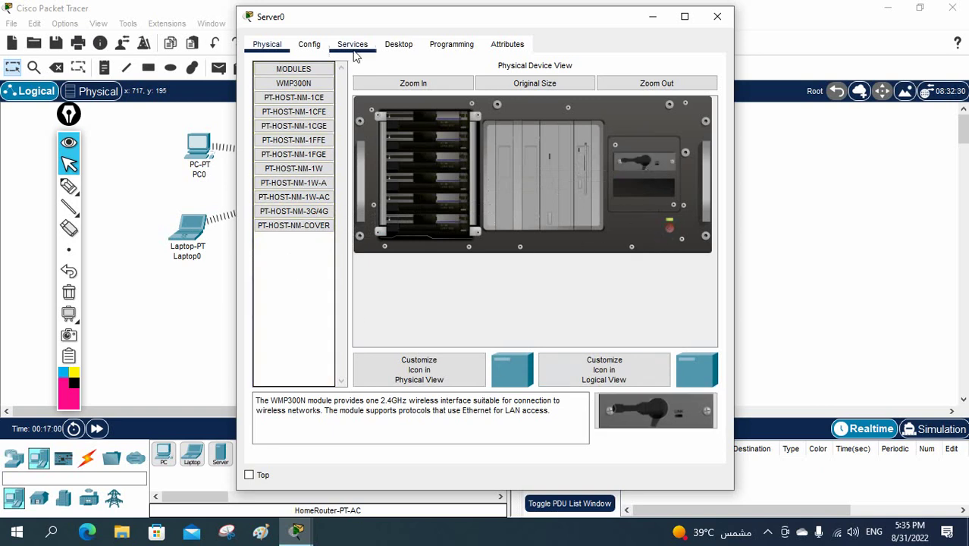
Connect Server0 to the networkforyou network using the WPA2 pre-shared key
click(396, 47)
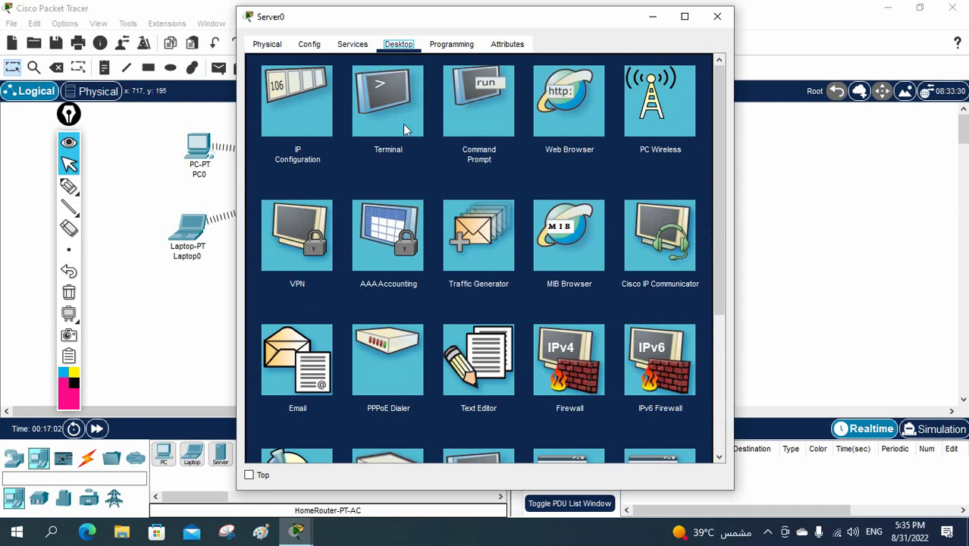
click(665, 114)
click(383, 194)
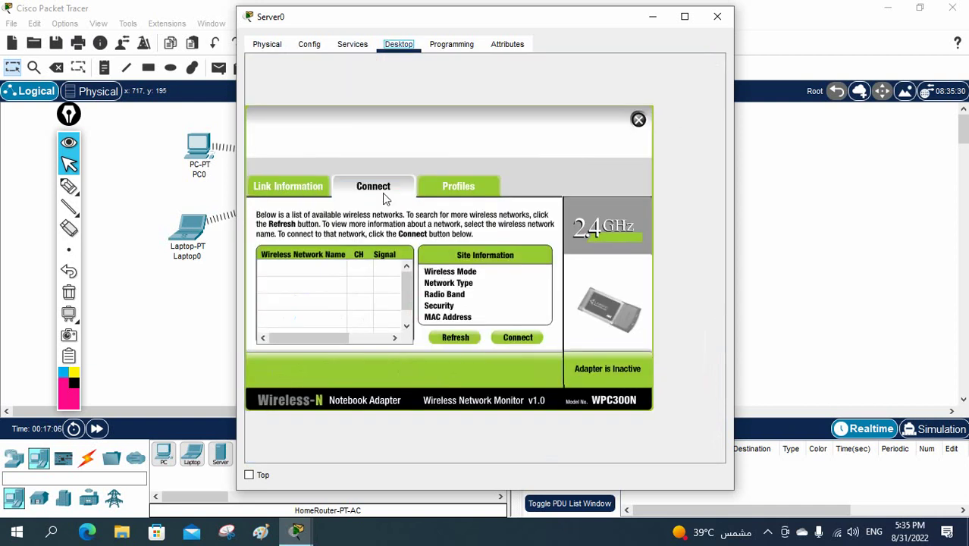
click(456, 342)
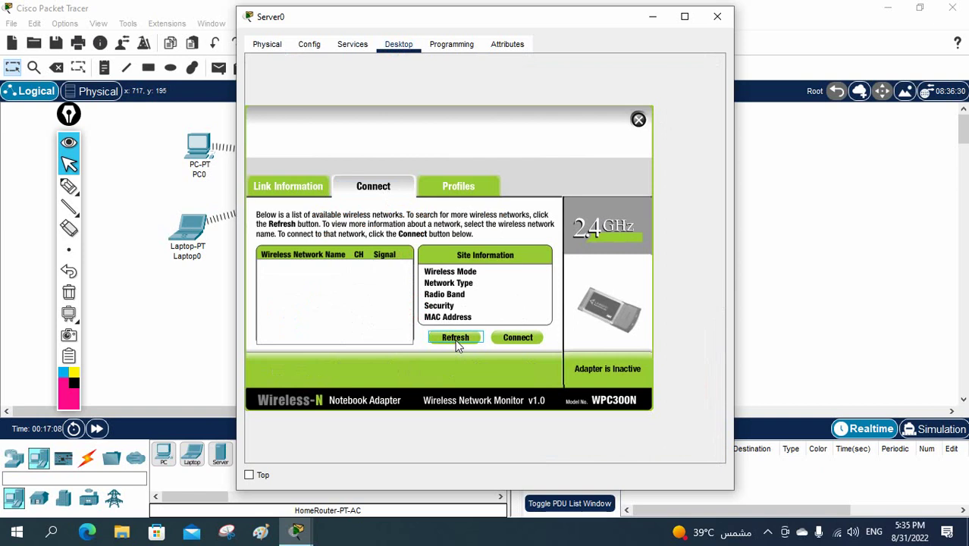
click(452, 341)
click(454, 342)
click(296, 271)
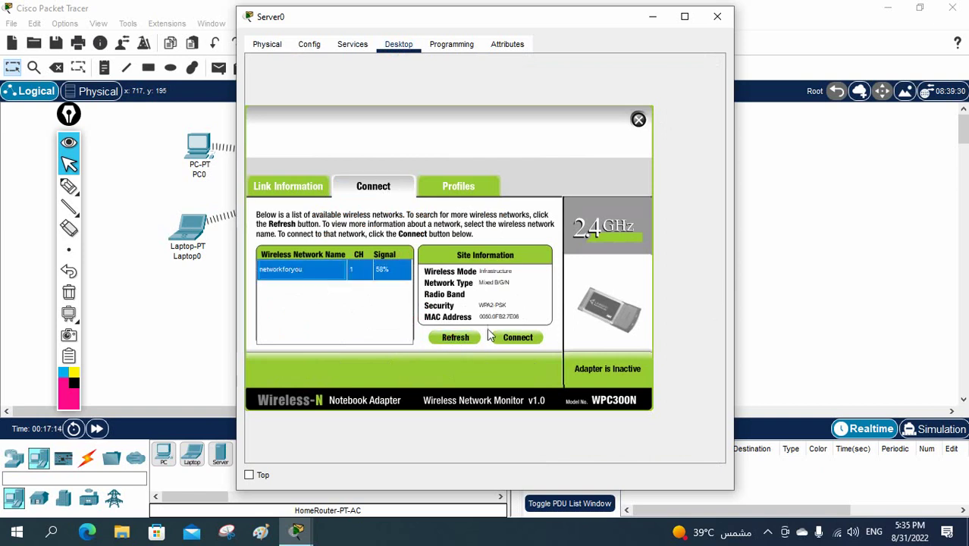
click(516, 340)
click(364, 281)
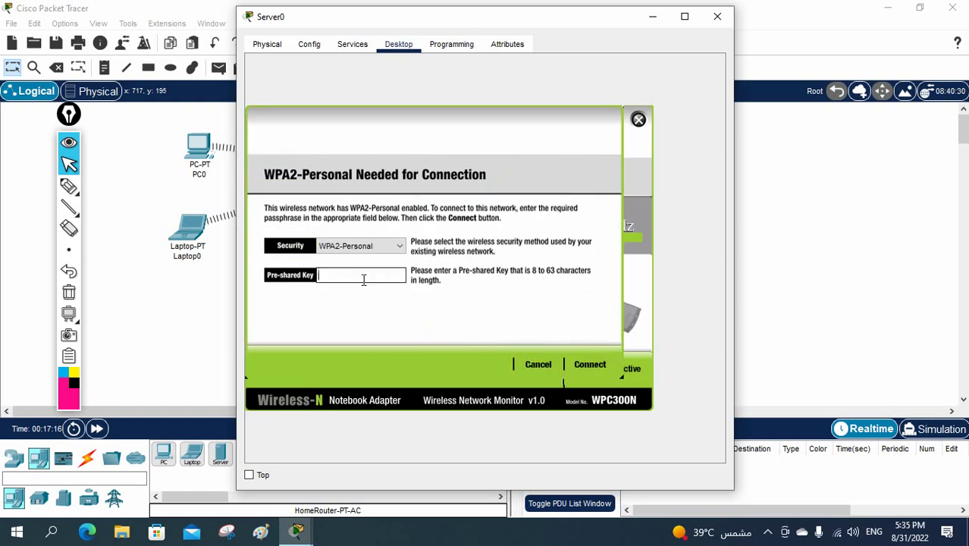
text(abc@12345)
click(590, 364)
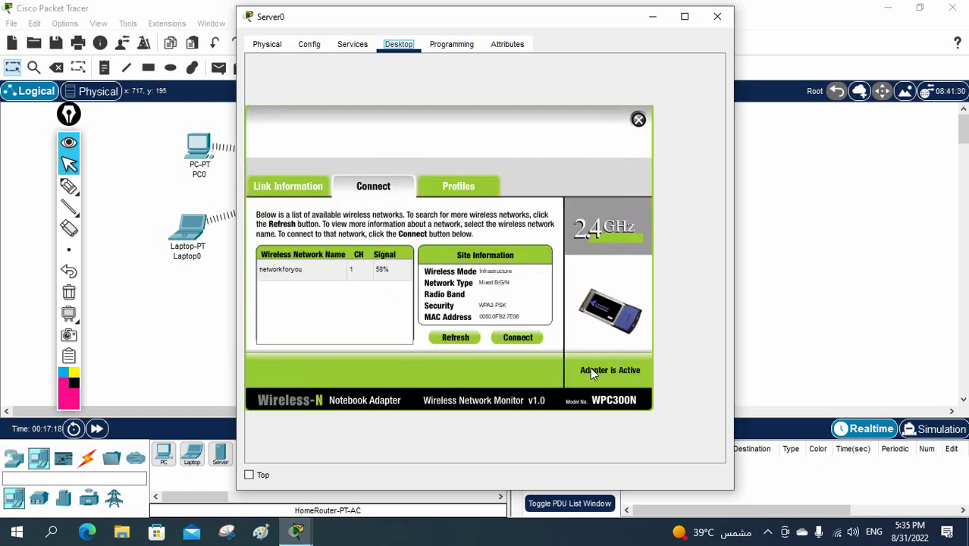
click(718, 16)
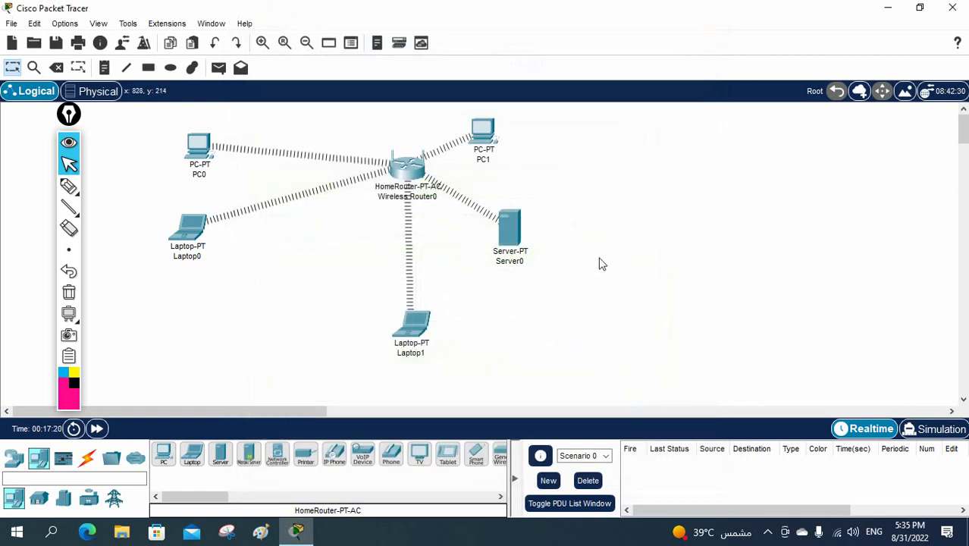
Move Server0 up-right and open its HTTP index.html for editing
drag(511, 241, 661, 182)
click(661, 182)
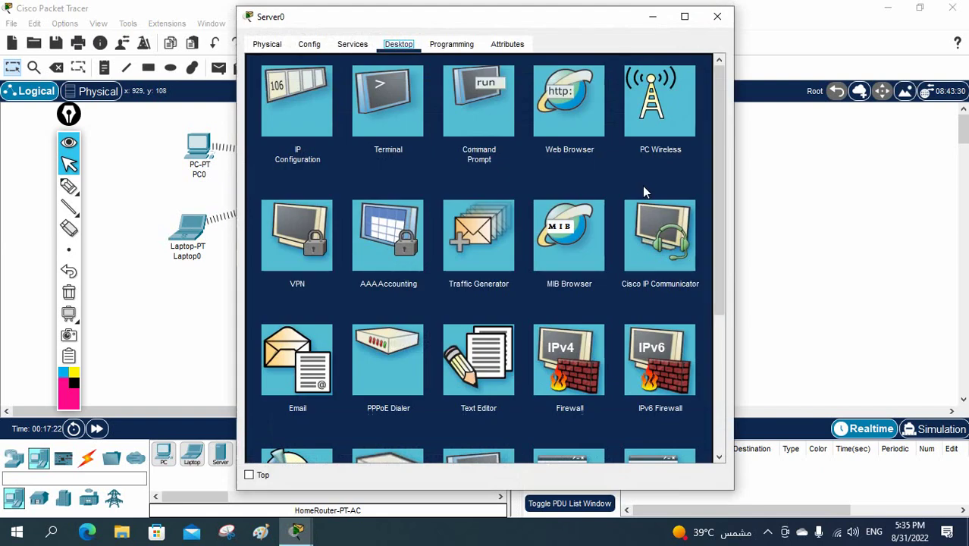
click(575, 124)
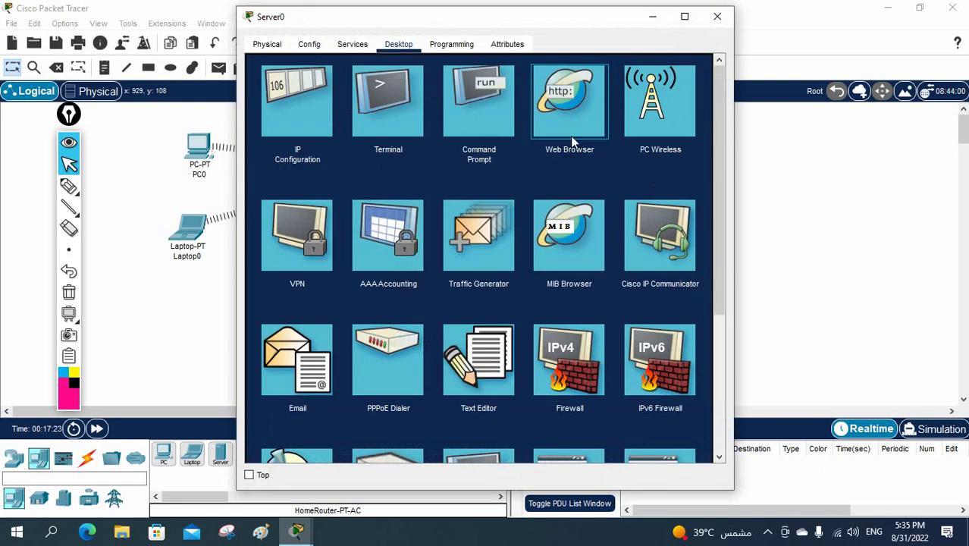
click(351, 45)
click(418, 262)
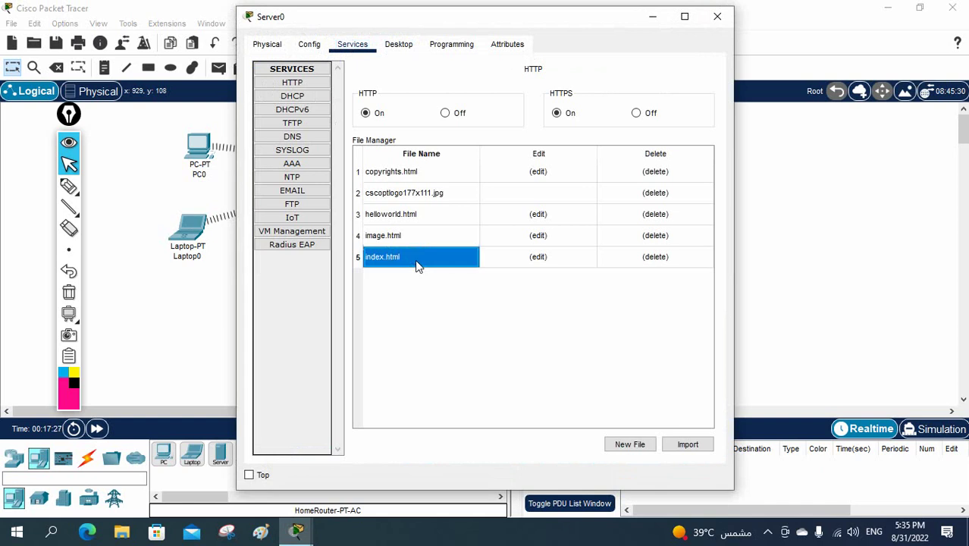
click(527, 263)
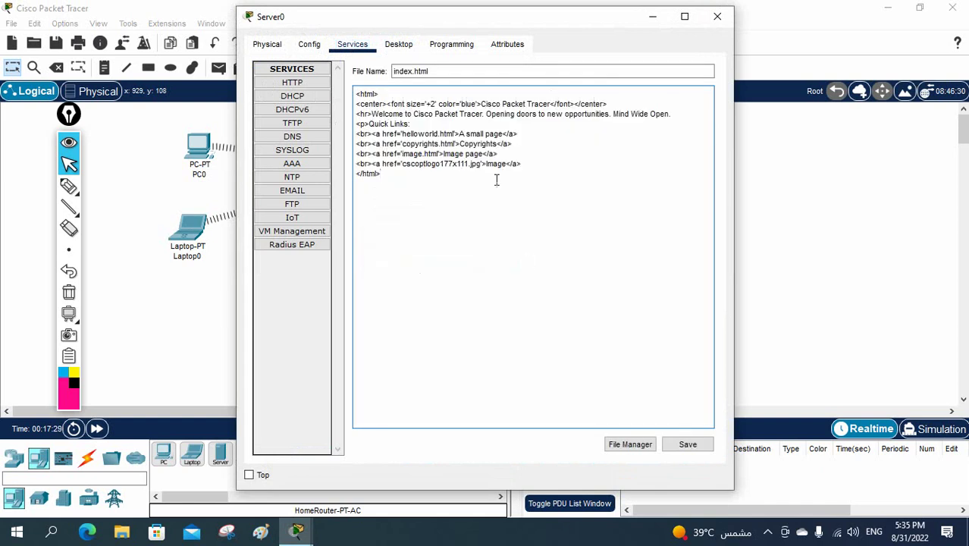
Replace the page body with an h1 heading 'This is Networkforyou Server' and overwrite index.html
drag(528, 167, 338, 106)
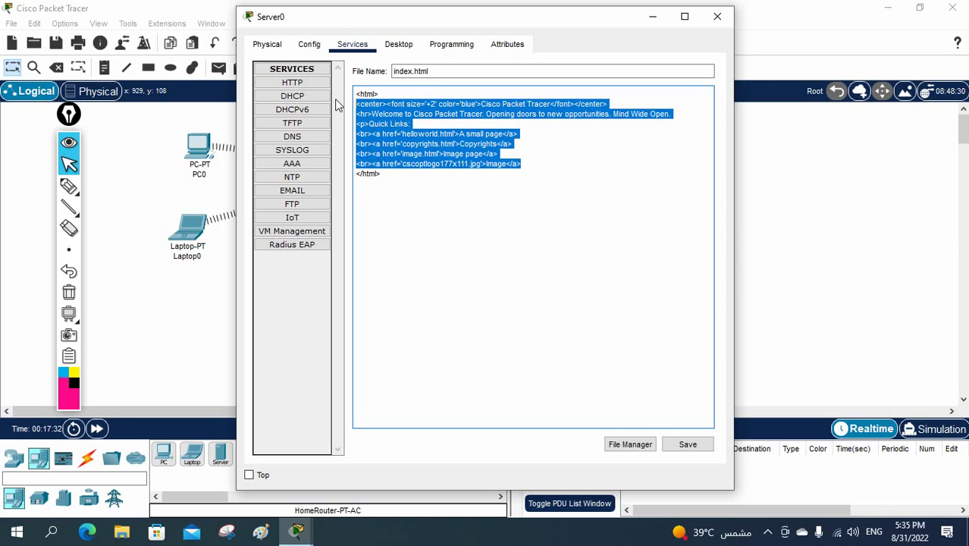
text(<h1>)
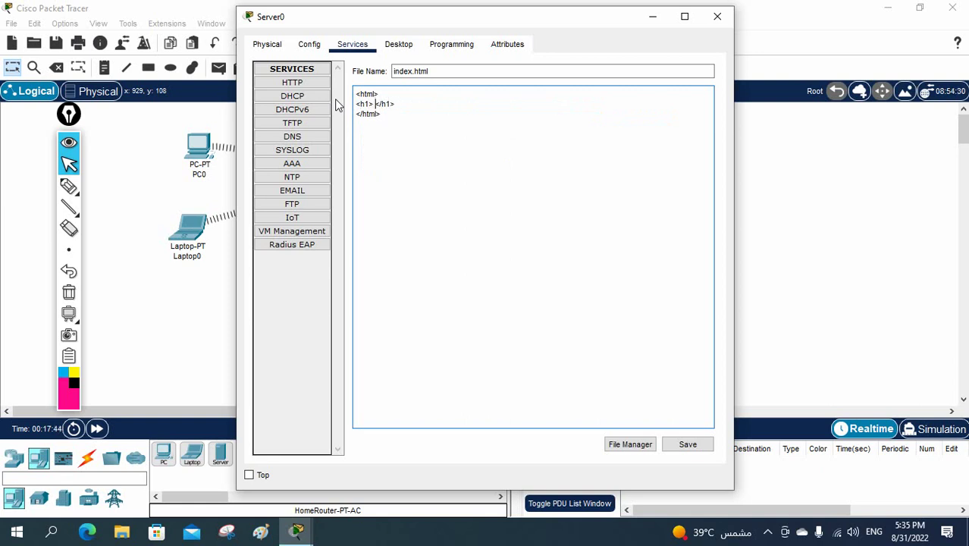
text(This isNetworkforyu)
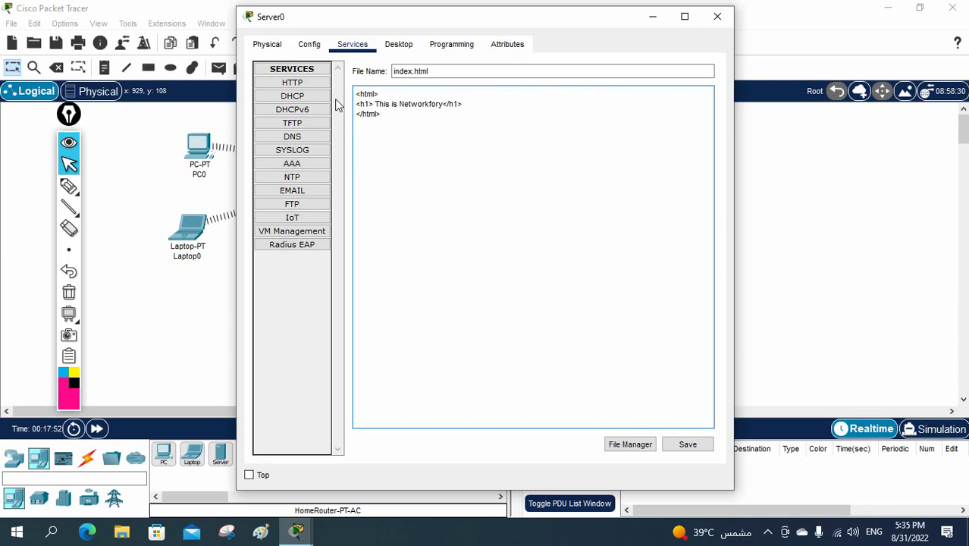
text(ou Server)
click(688, 445)
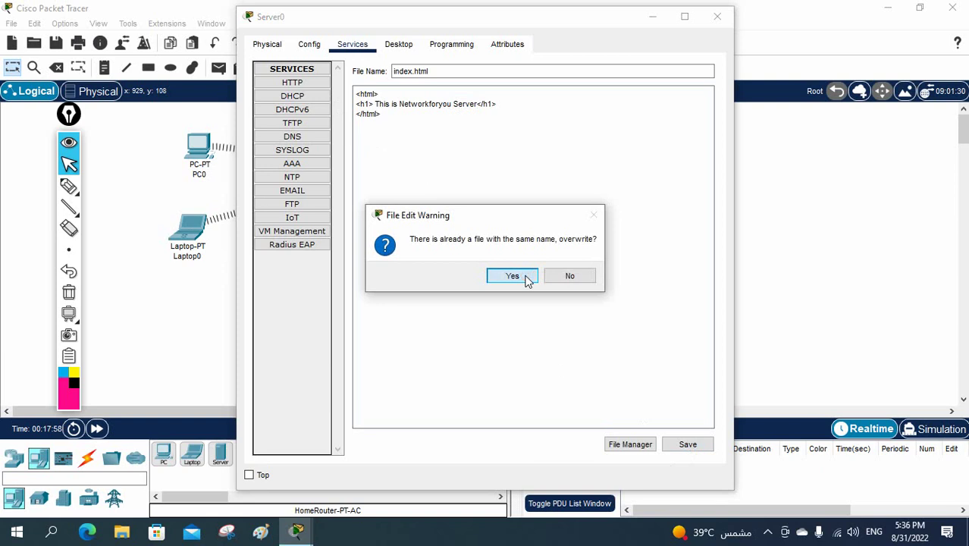
click(524, 279)
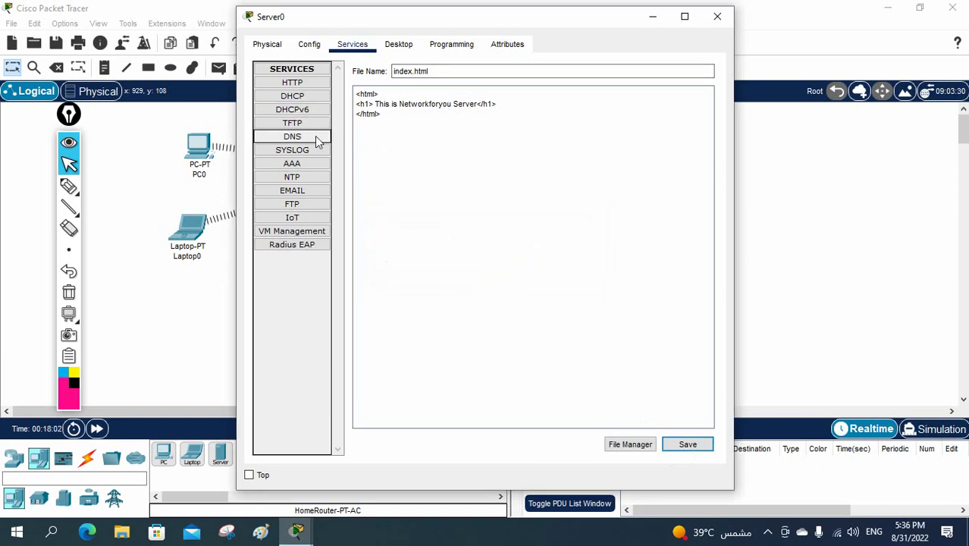
click(303, 83)
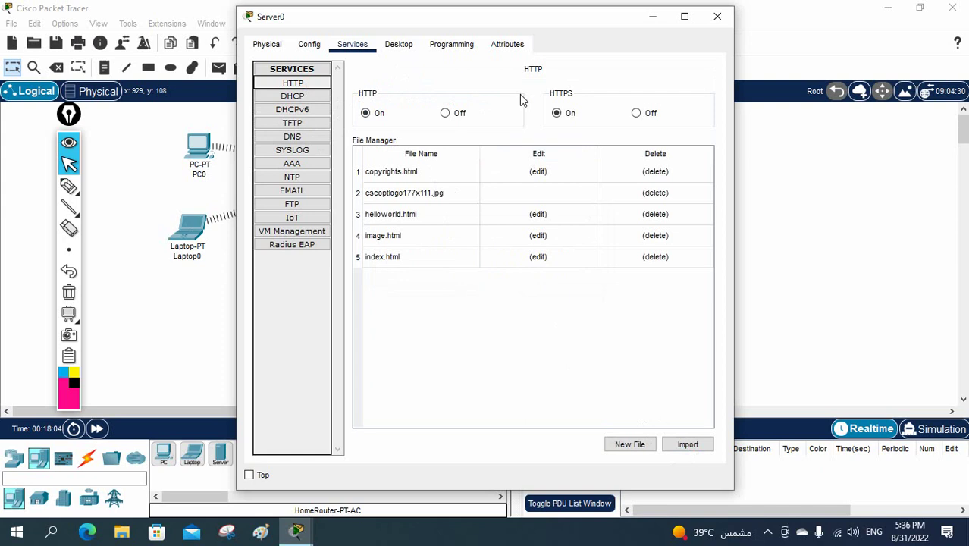
click(304, 140)
click(480, 95)
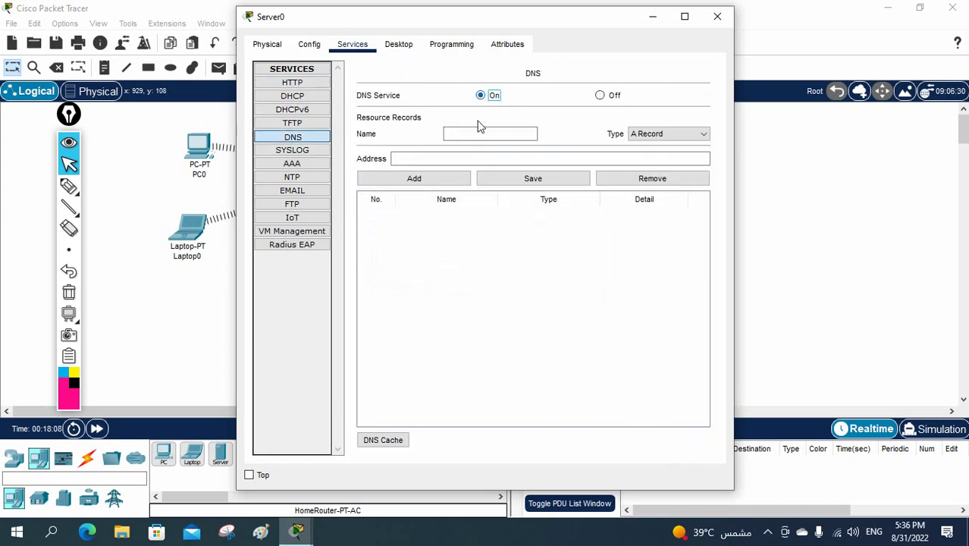
click(473, 133)
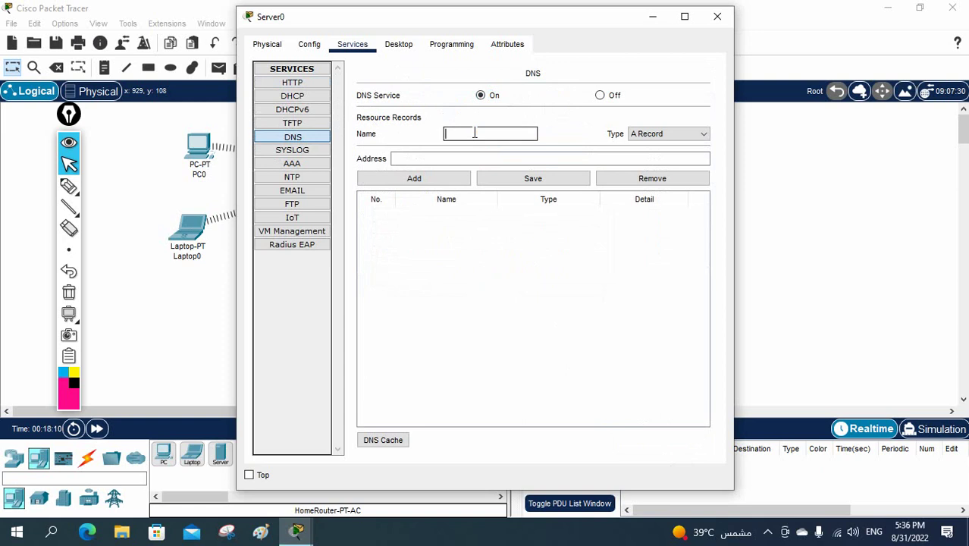
text(www.google.com)
click(459, 158)
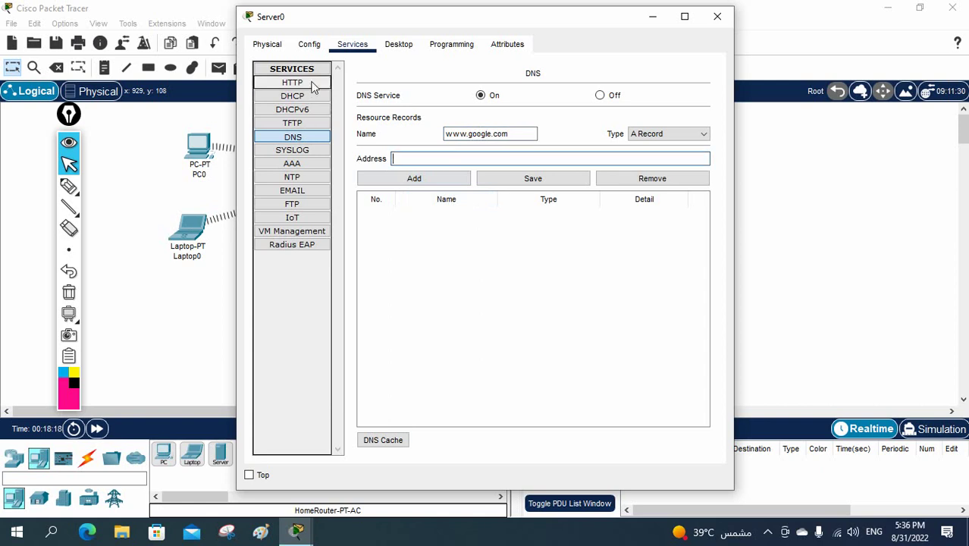
click(397, 46)
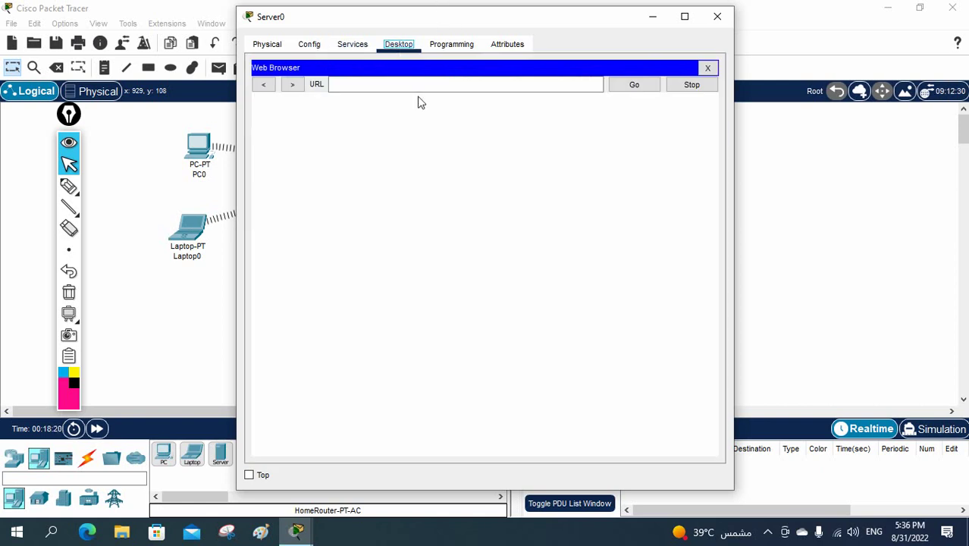
Set Server0 to static 192.168.1.104, mask 255.255.255.0, gateway 192.168.1.1, and copy the address
click(707, 69)
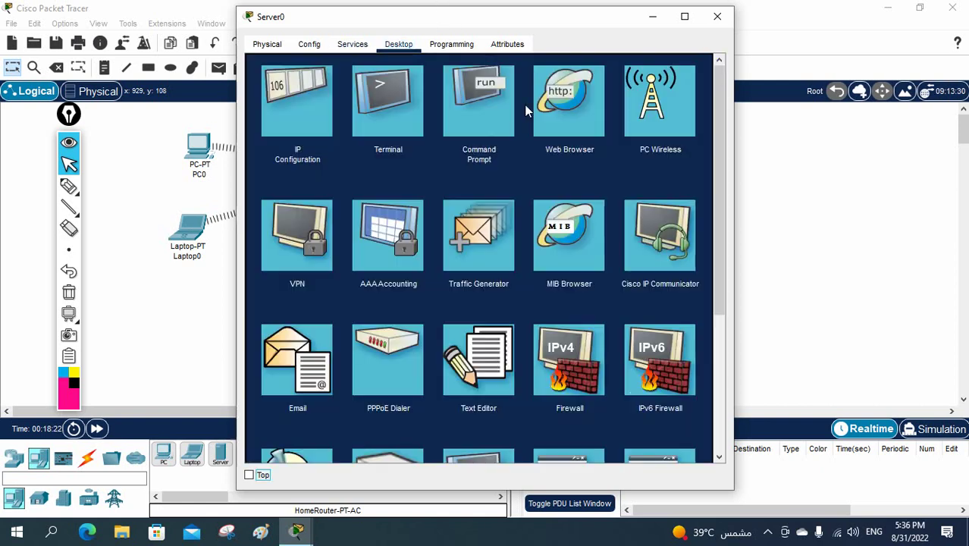
click(345, 105)
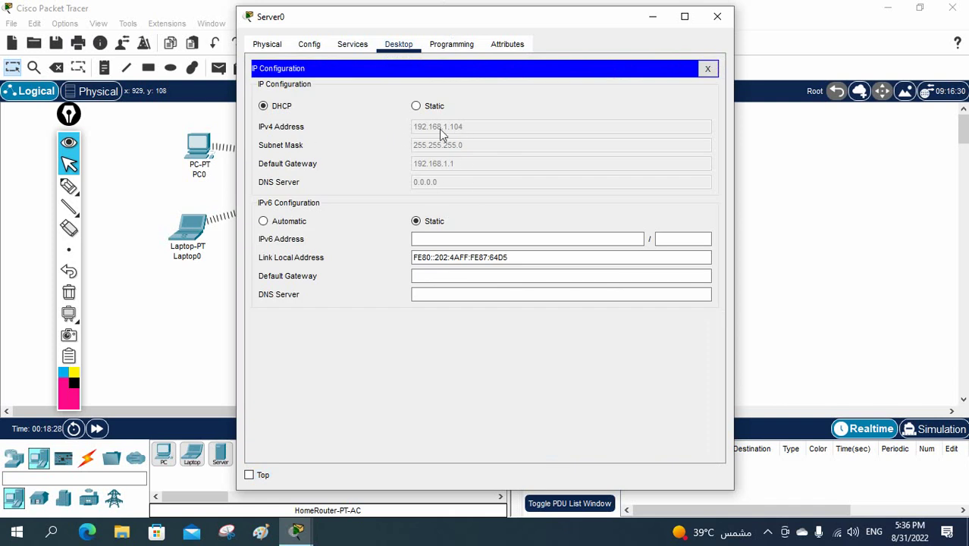
click(415, 106)
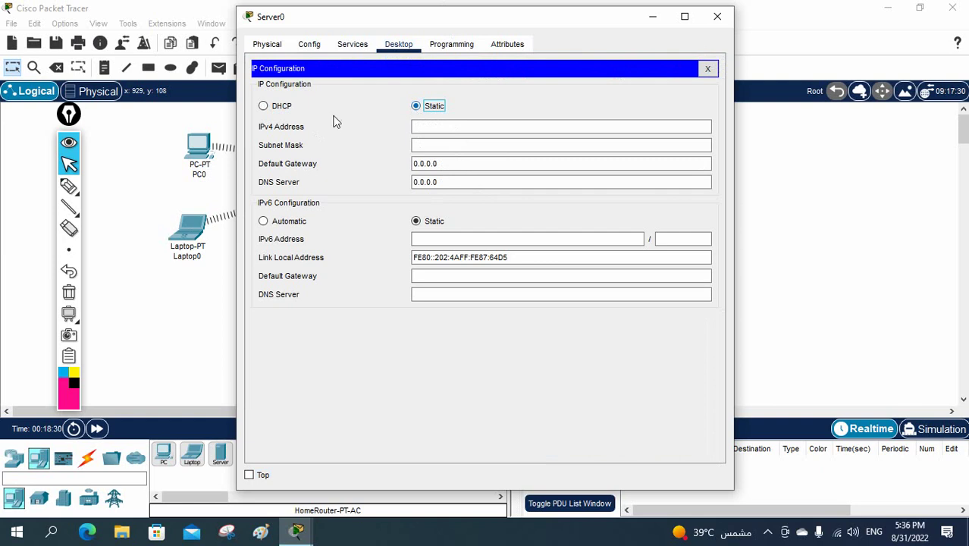
click(263, 107)
click(416, 106)
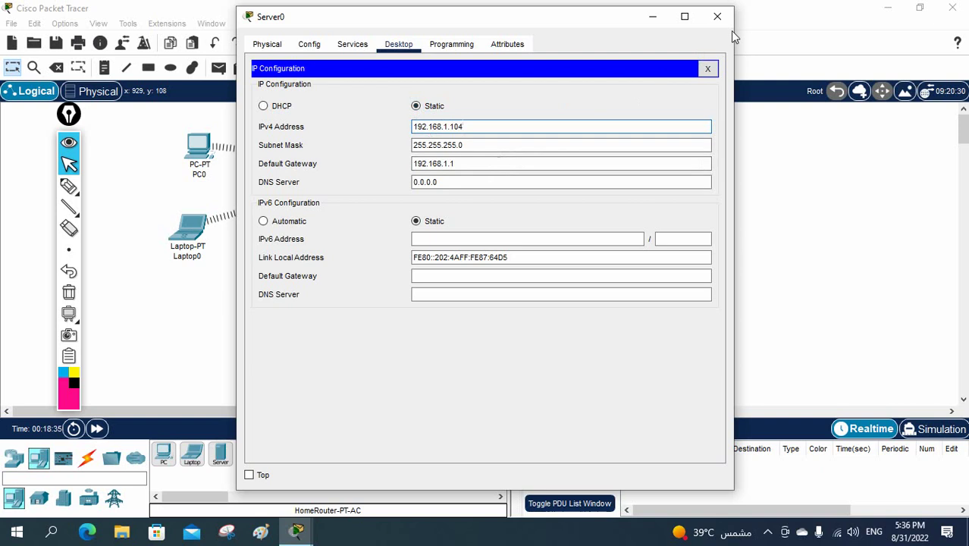
drag(496, 132, 413, 126)
key(ctrl+c)
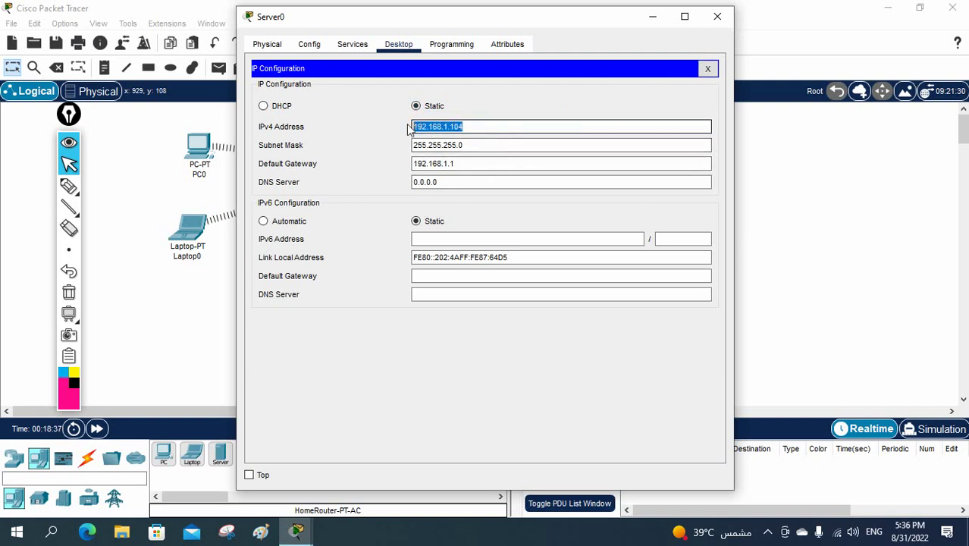
click(707, 68)
click(345, 44)
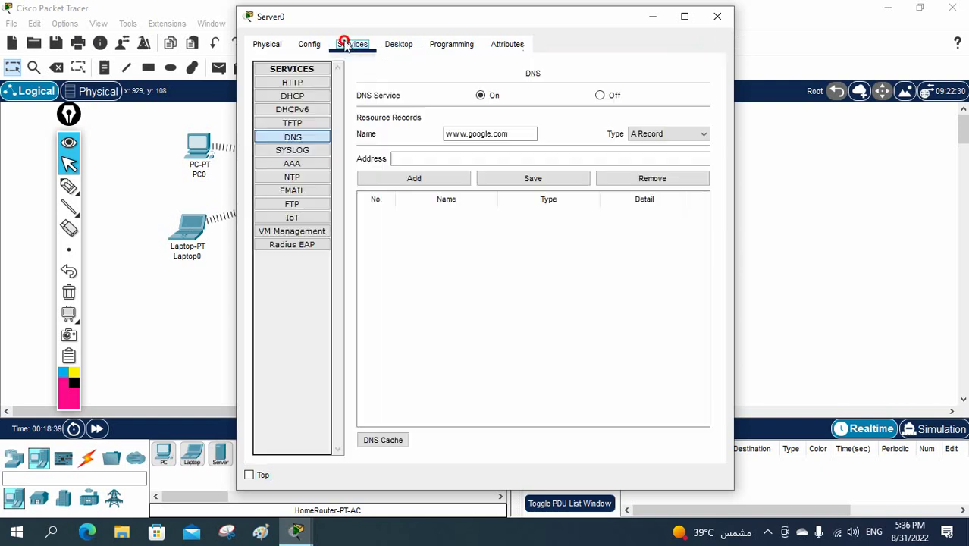
click(401, 158)
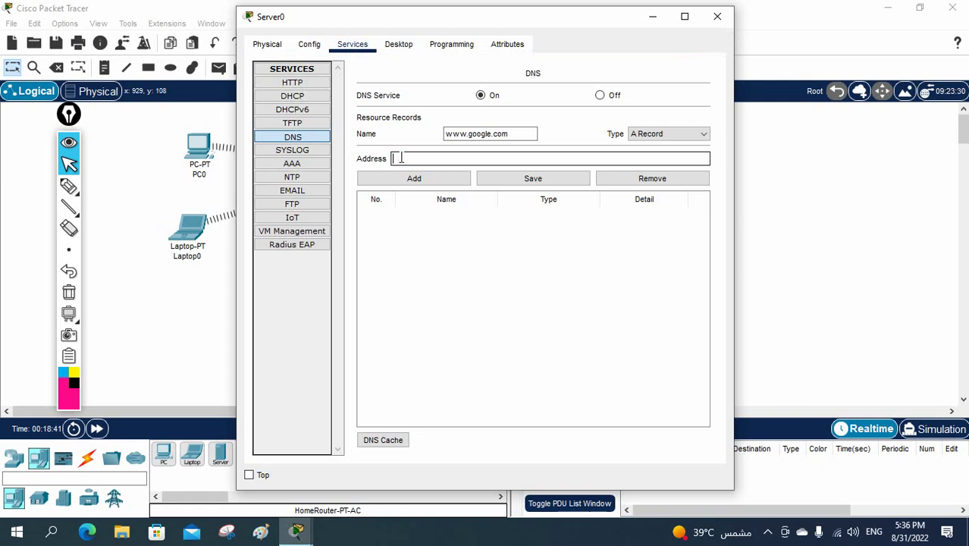
key(ctrl+v)
click(415, 177)
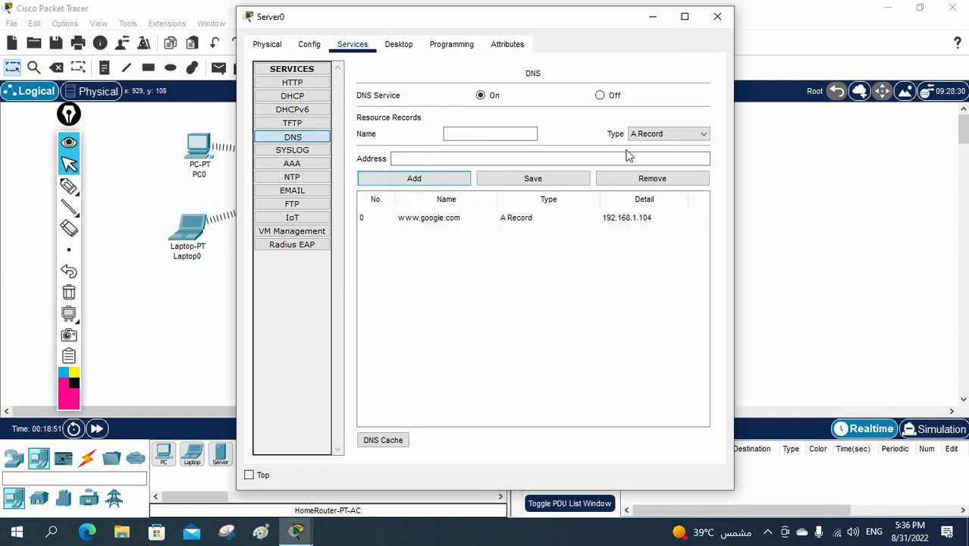
click(717, 16)
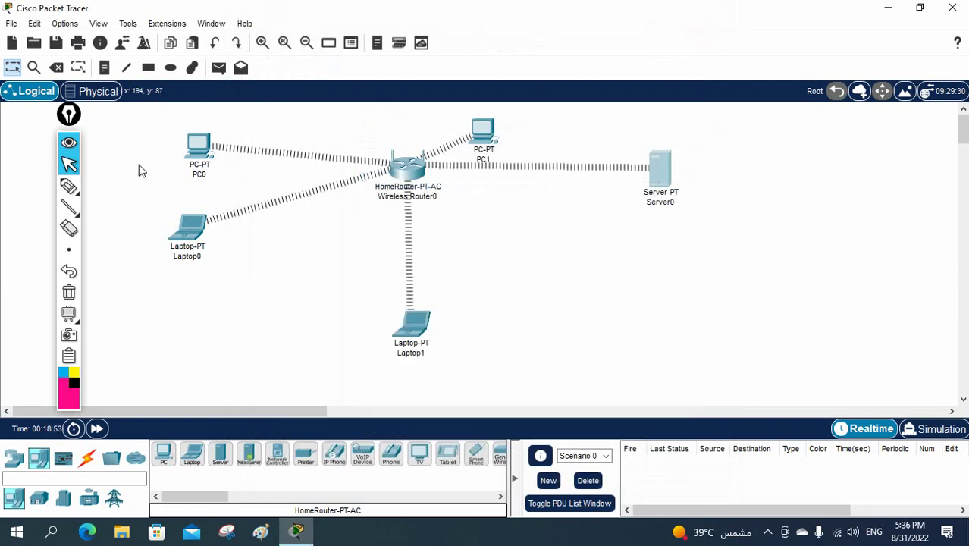
click(194, 149)
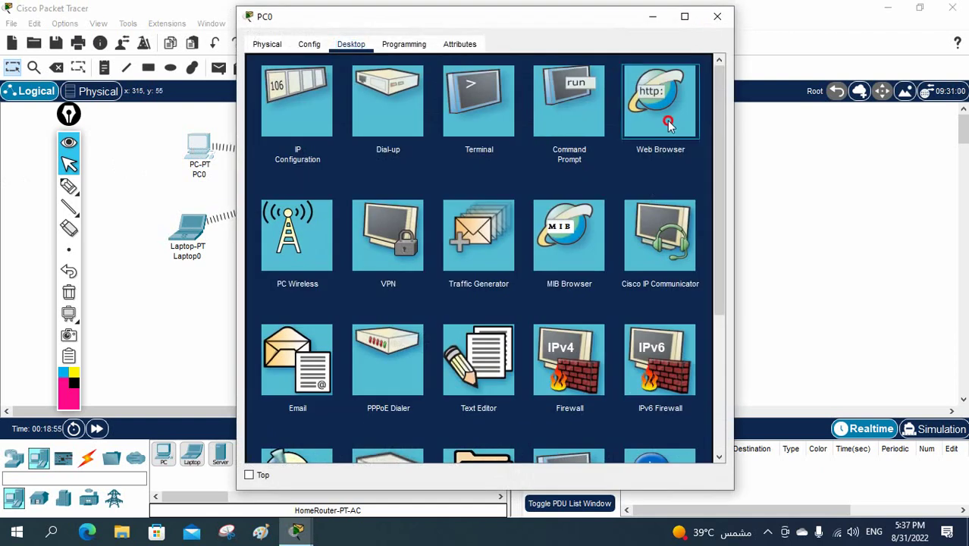
click(609, 140)
click(504, 80)
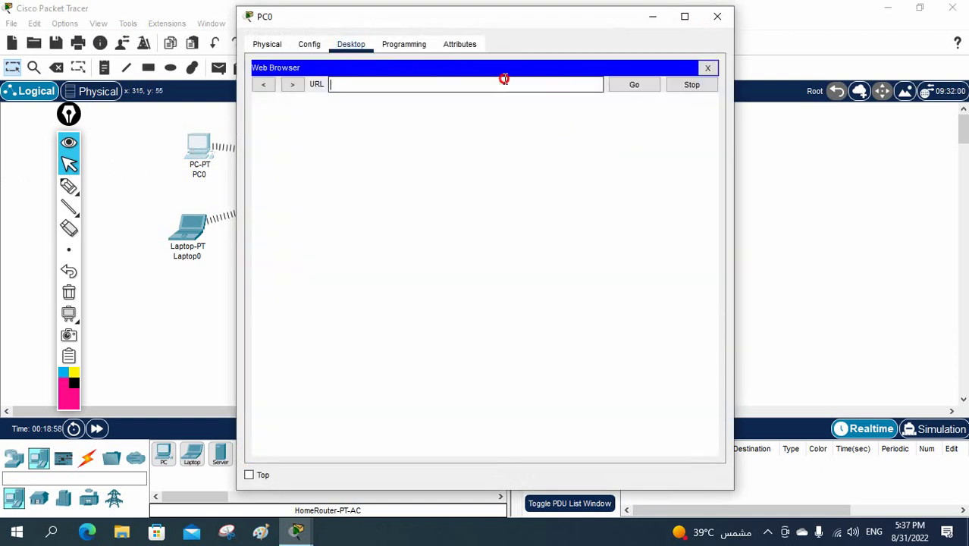
text(www.google.com)
key(Return)
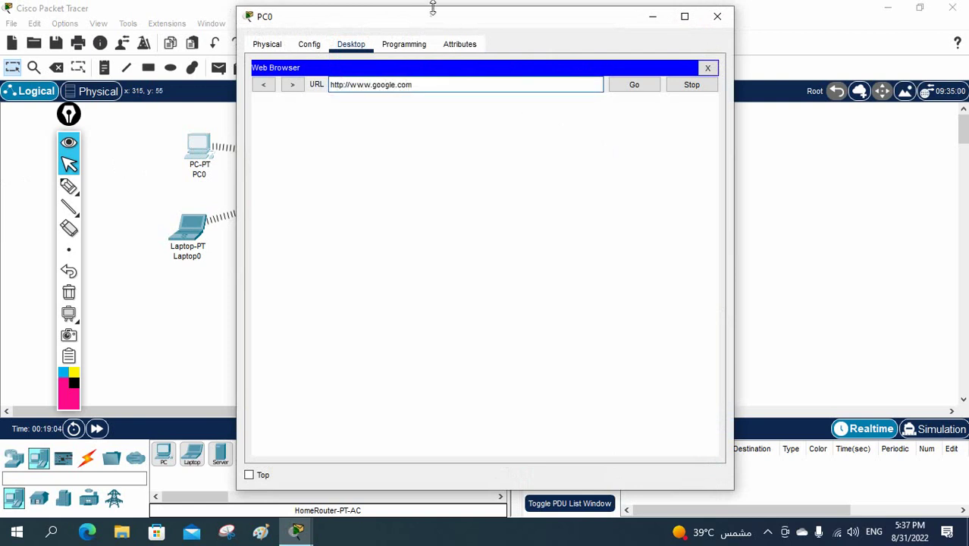
Close PC0's window and reopen Server0 on its HTTP service
drag(439, 23, 696, 50)
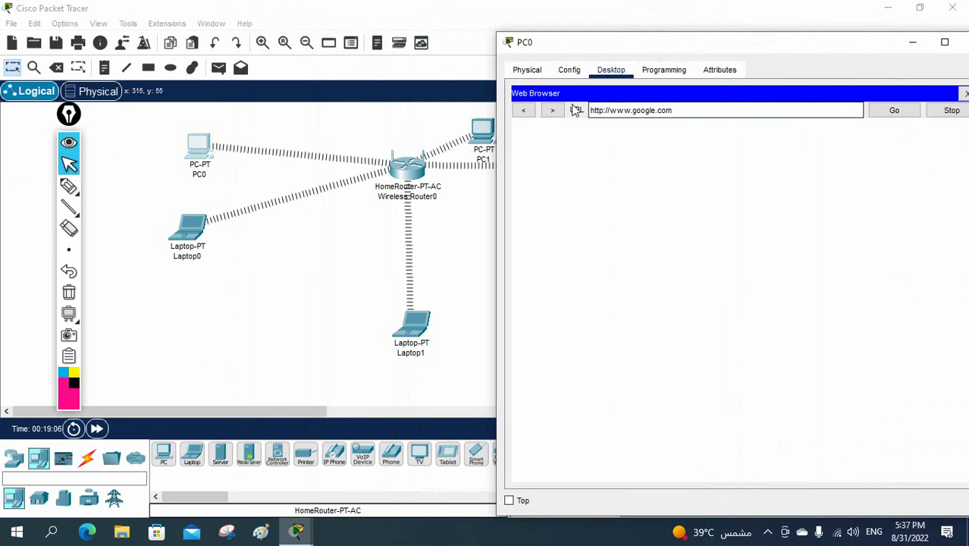
drag(536, 47, 231, 192)
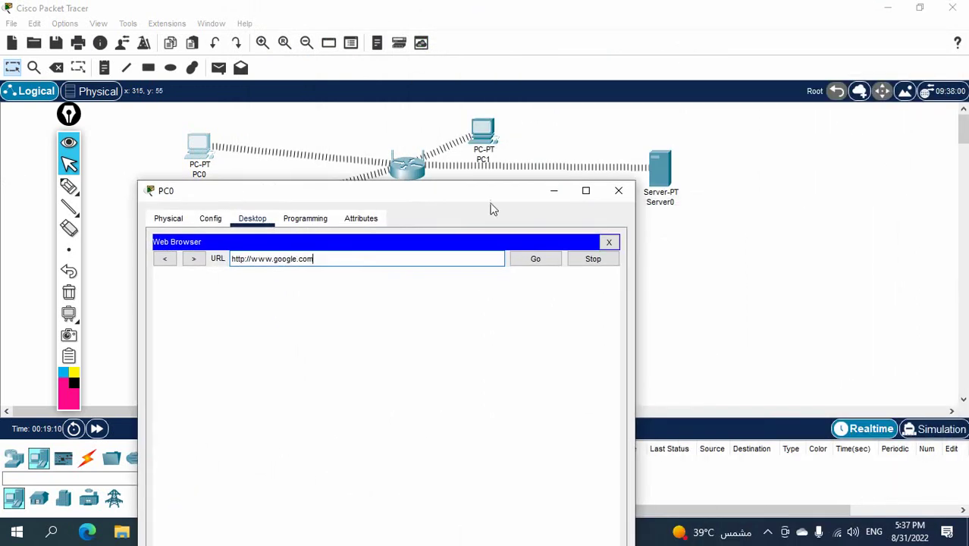
click(619, 191)
click(661, 171)
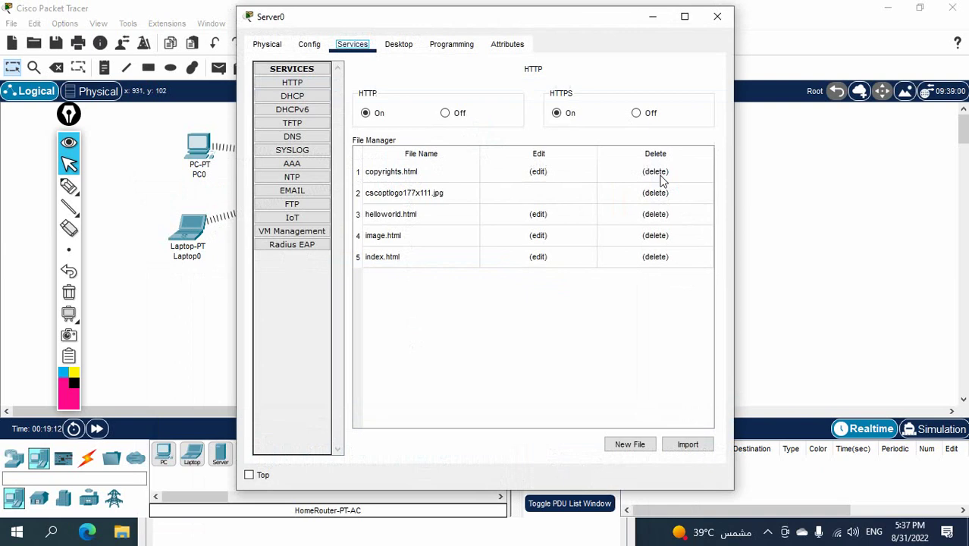
Check Server0's DNS record and IP configuration, then reopen PC0's browser
click(294, 137)
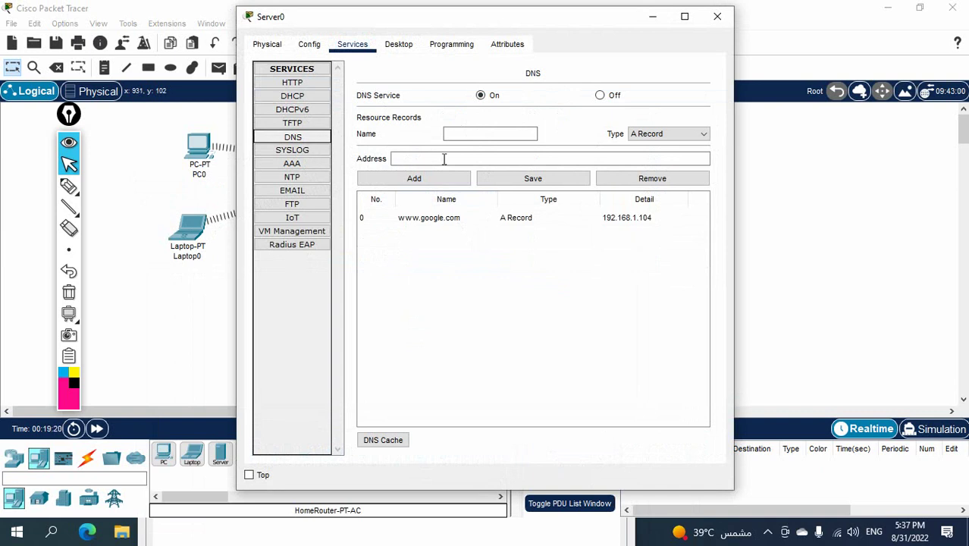
click(396, 44)
click(319, 104)
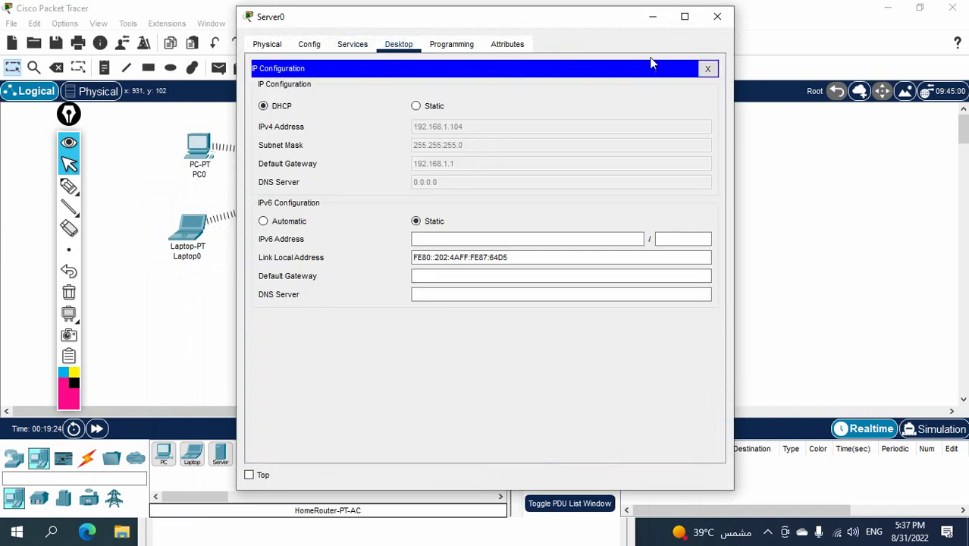
click(718, 16)
click(212, 164)
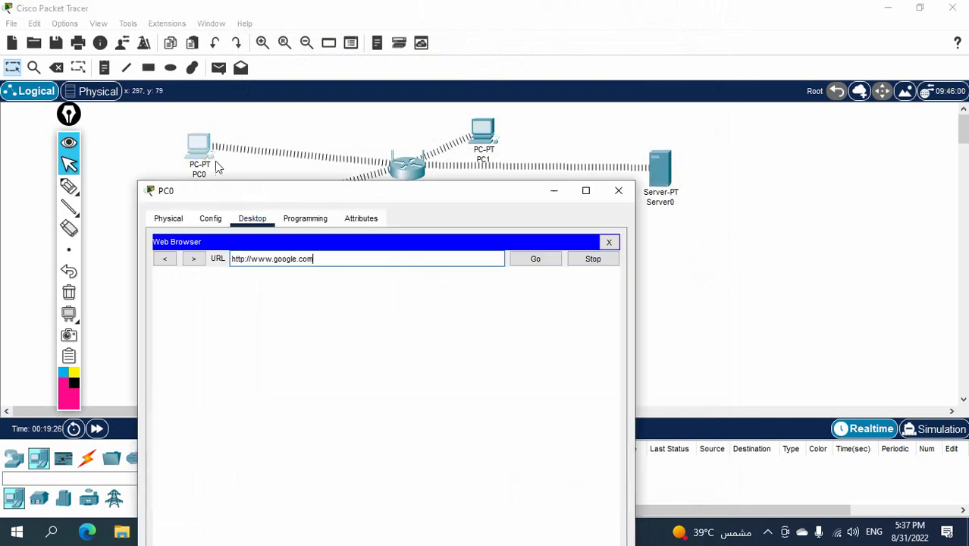
drag(438, 201, 573, 82)
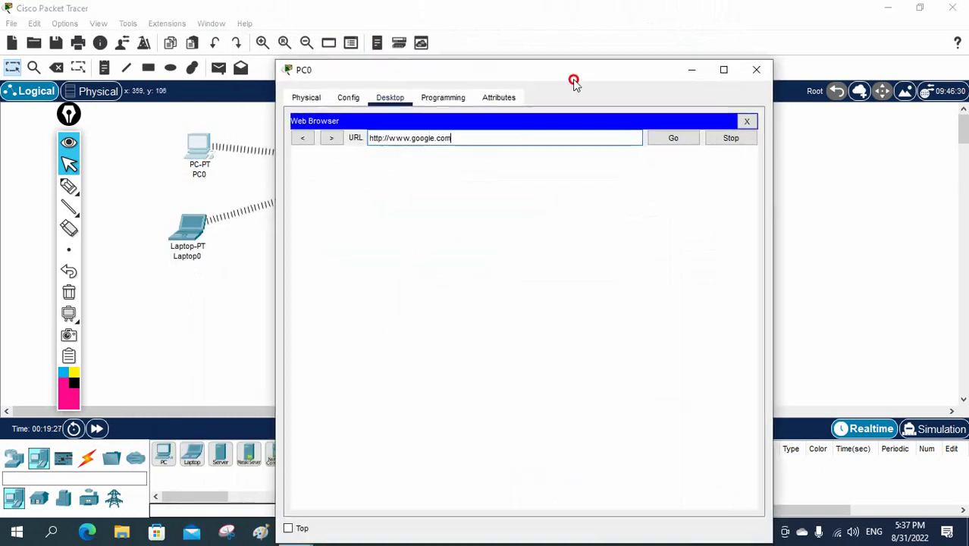
triple_click(355, 143)
text(192.168.1.104)
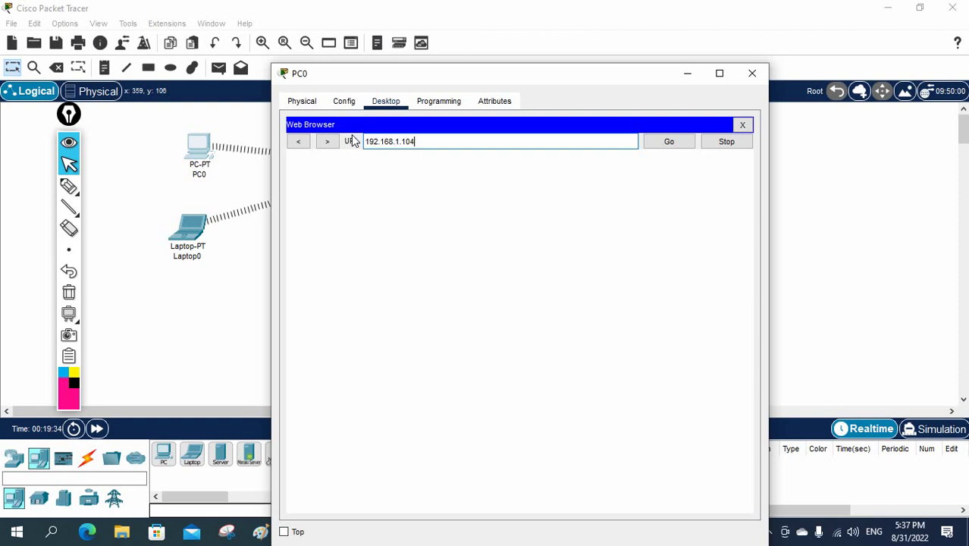
key(Return)
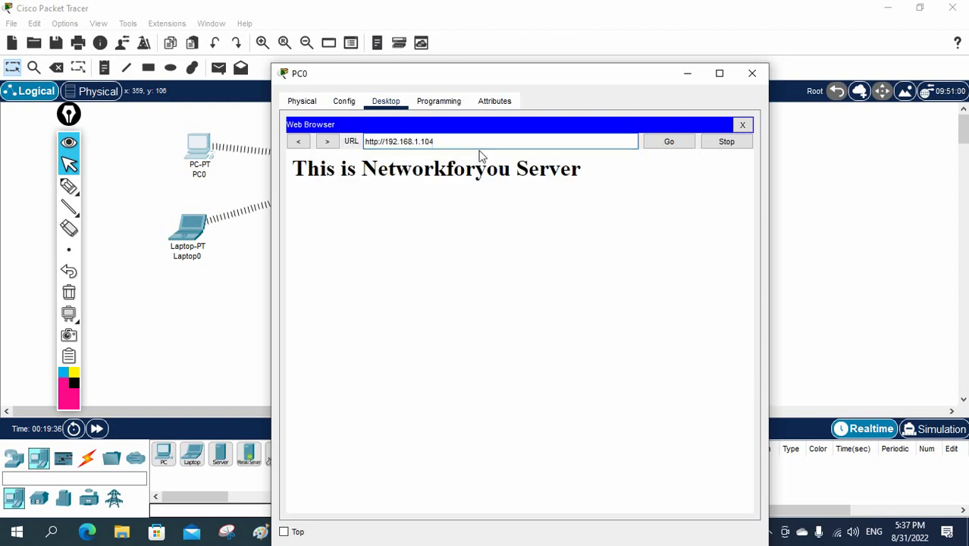
drag(479, 146, 335, 142)
text(www.google.com)
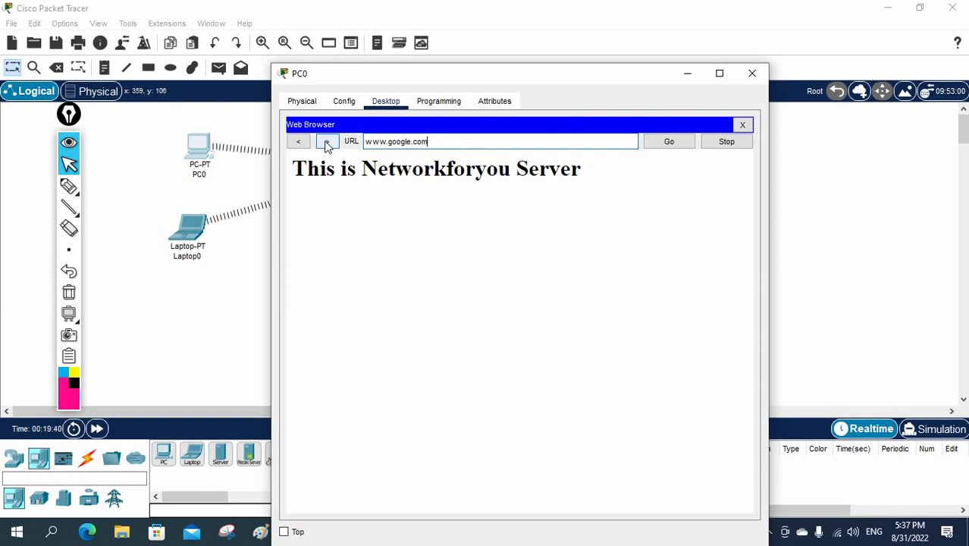
key(Return)
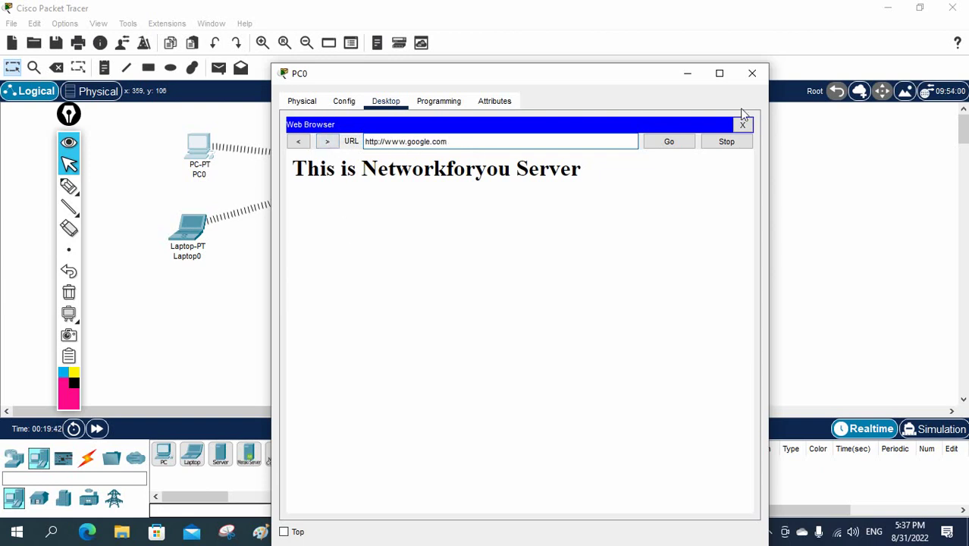
click(743, 125)
click(751, 73)
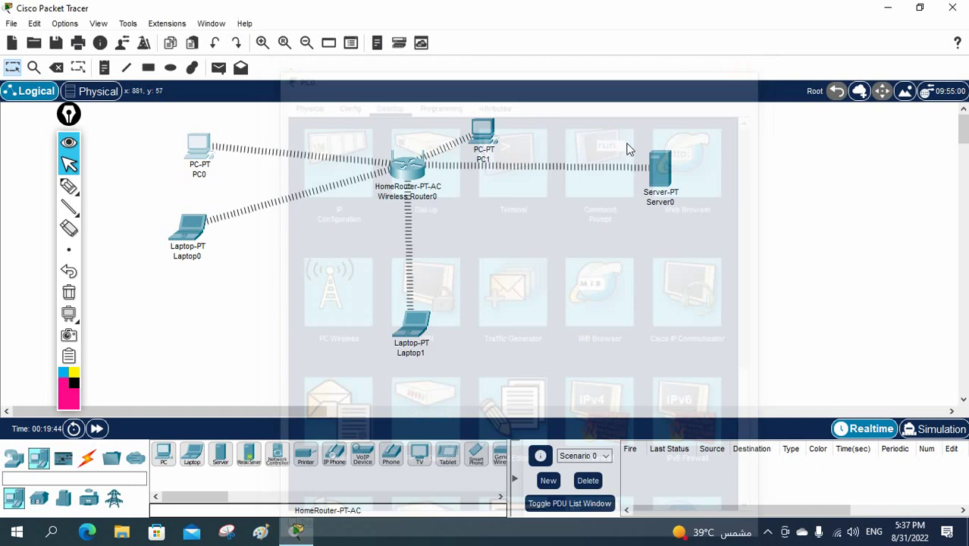
Load 192.168.1.104 in Laptop0's web browser, minimize it, and move Server0 down-right
click(190, 229)
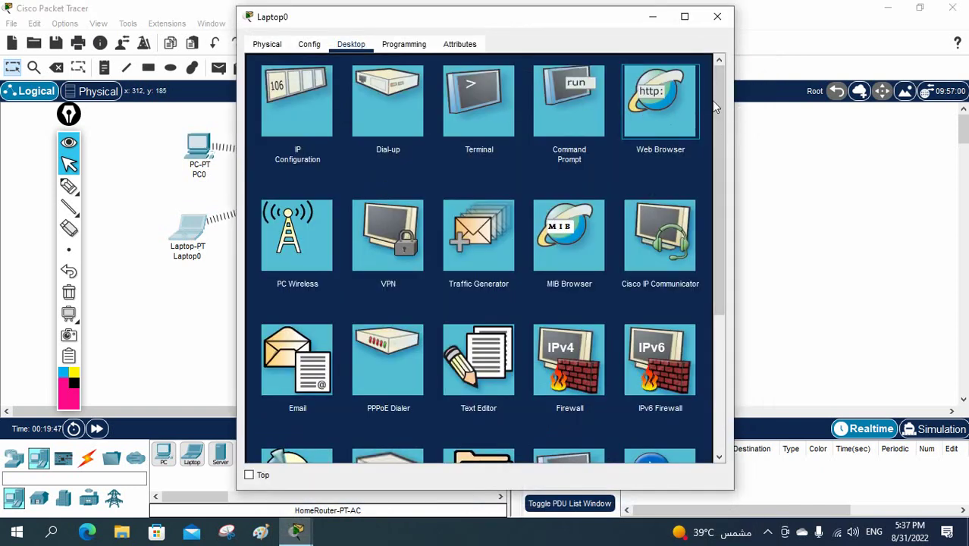
click(675, 114)
click(488, 86)
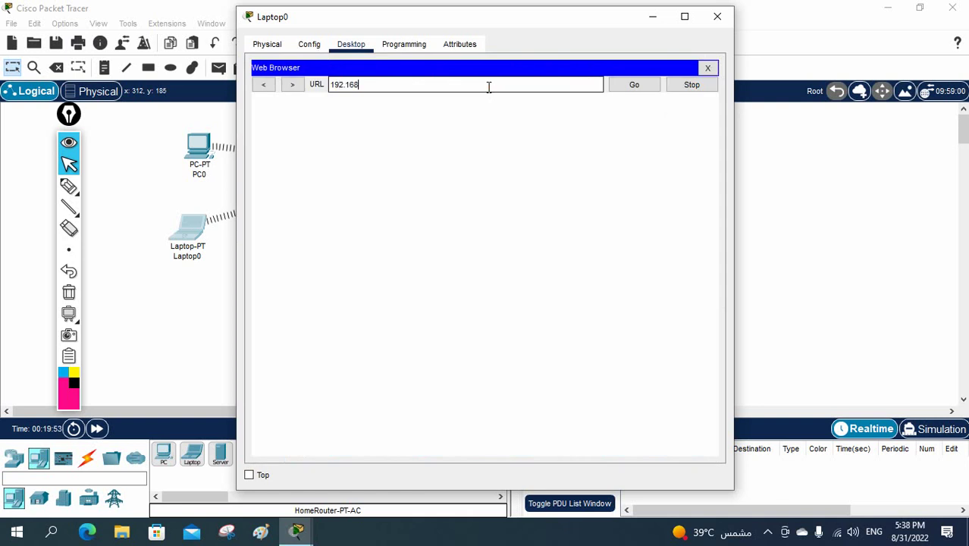
text(192.168.1.10)
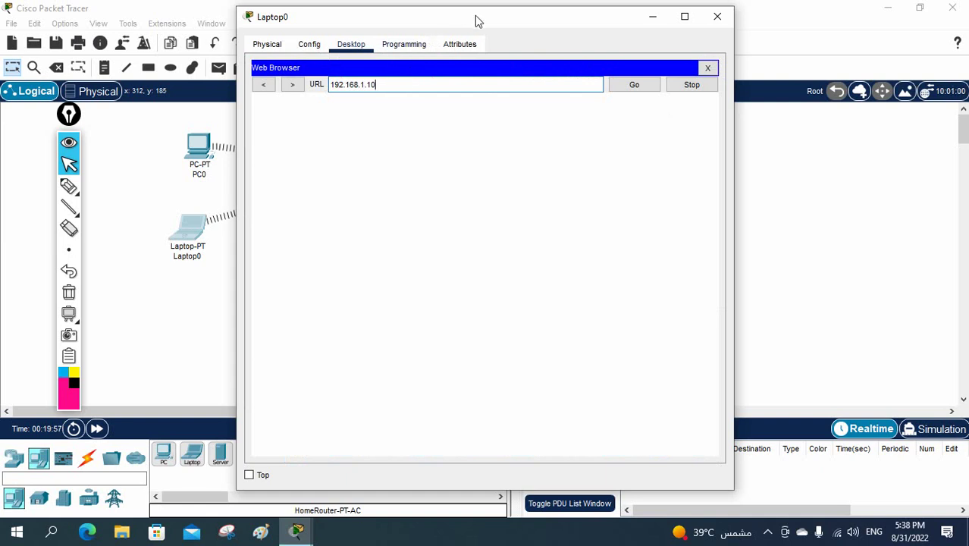
text(4)
key(Return)
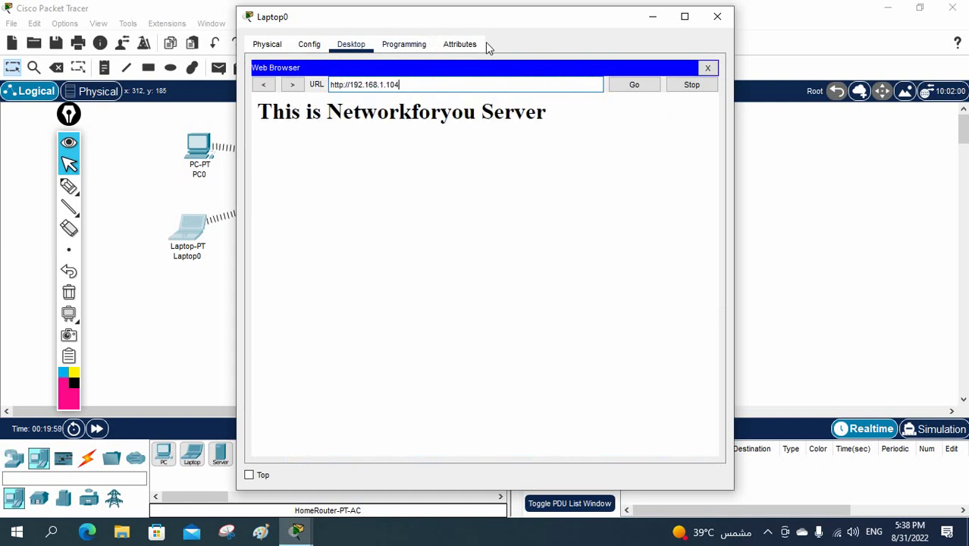
click(653, 19)
drag(646, 168, 713, 200)
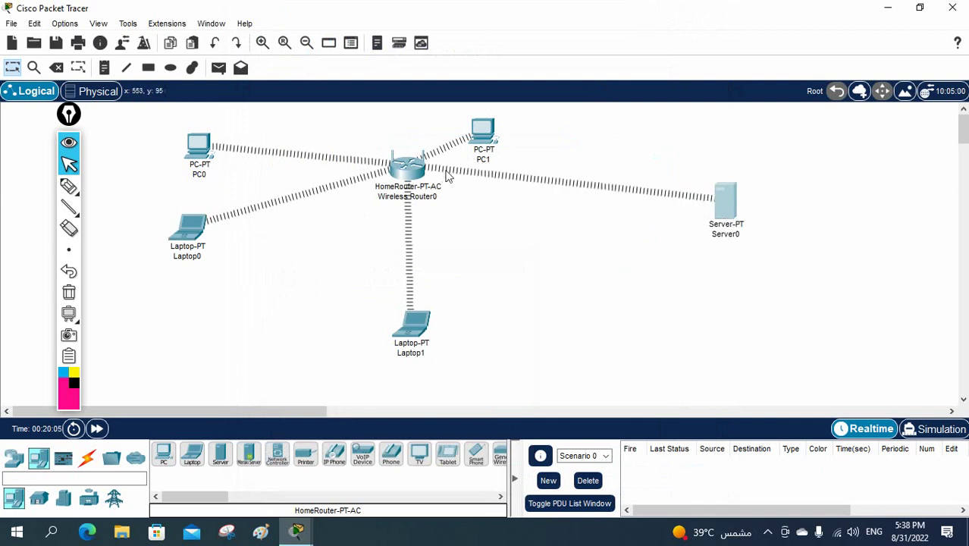